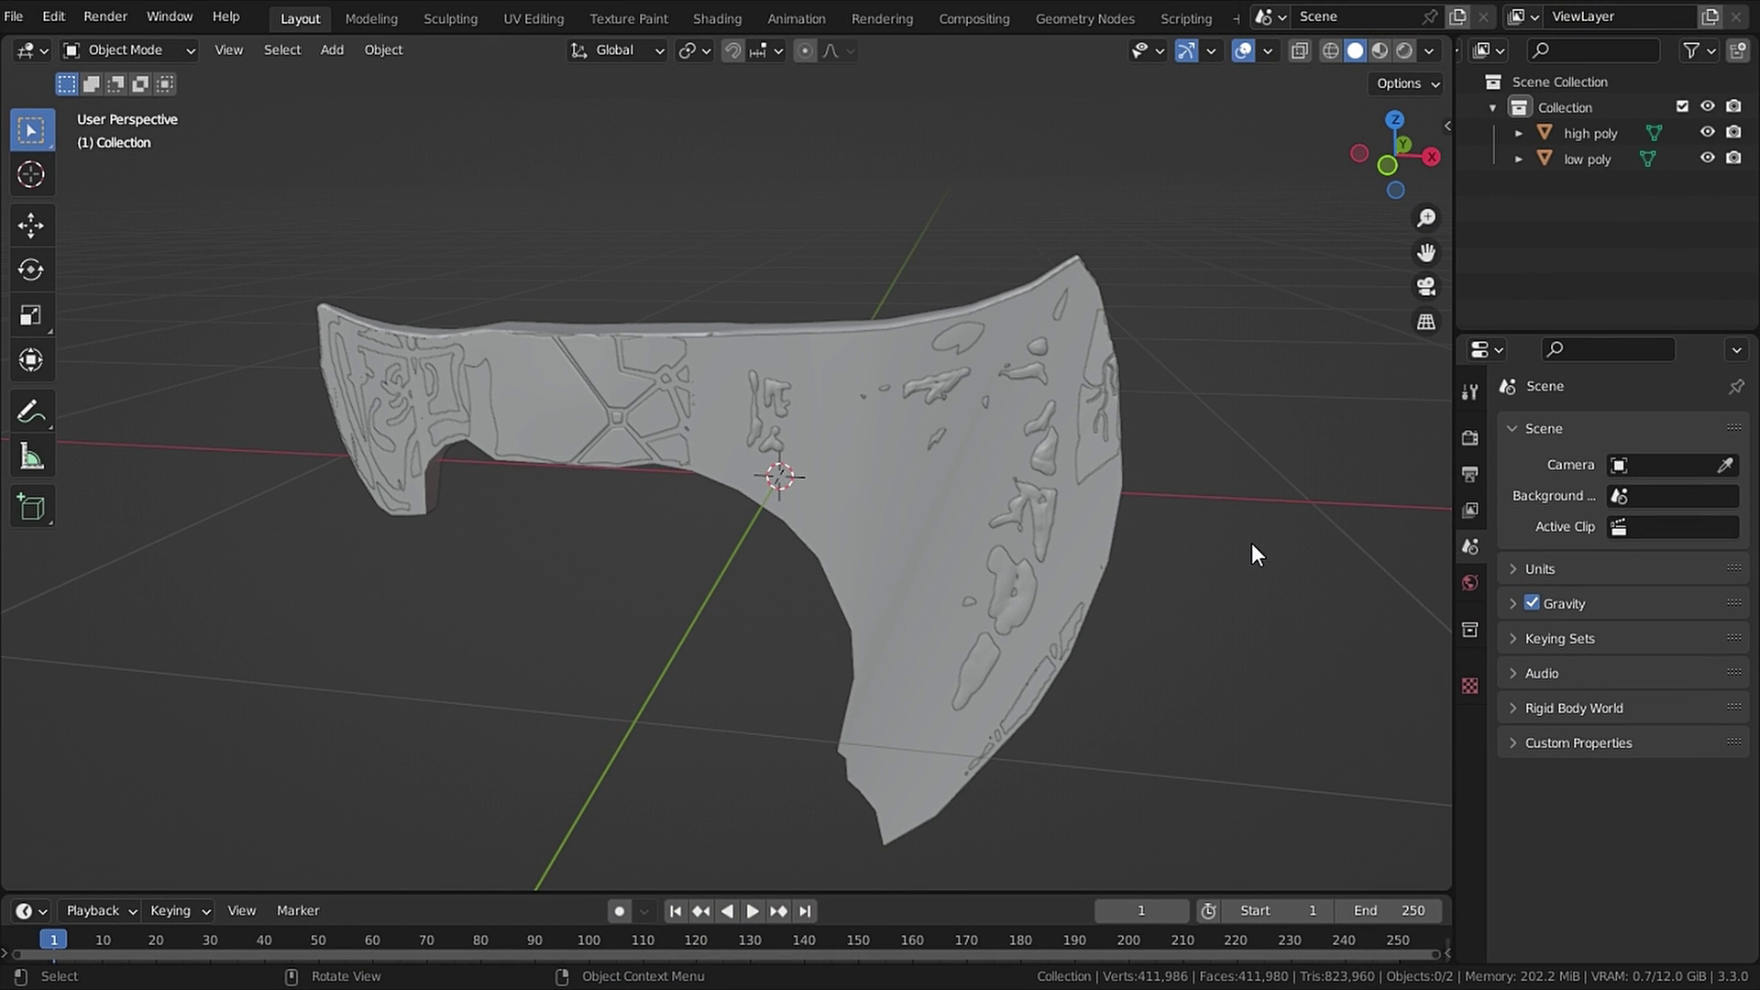
Step: Toggle the high poly and low poly axes' visibility to inspect each, then unhide all
click(1705, 133)
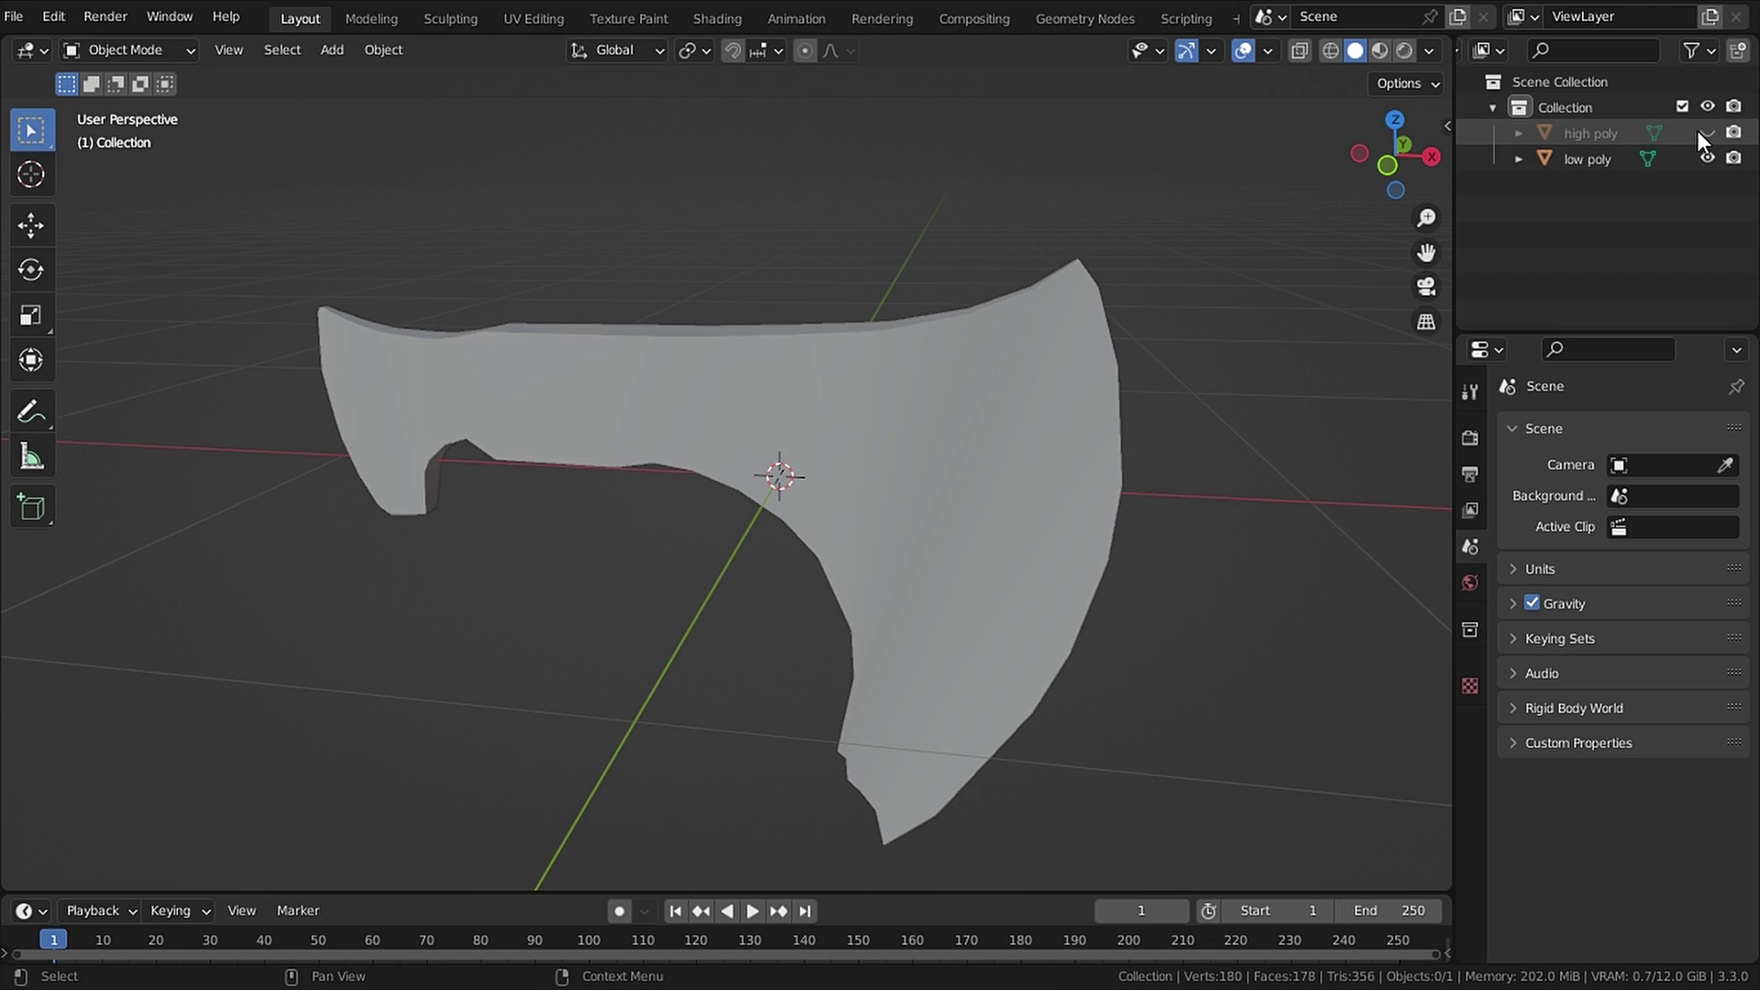
click(1707, 158)
click(1707, 133)
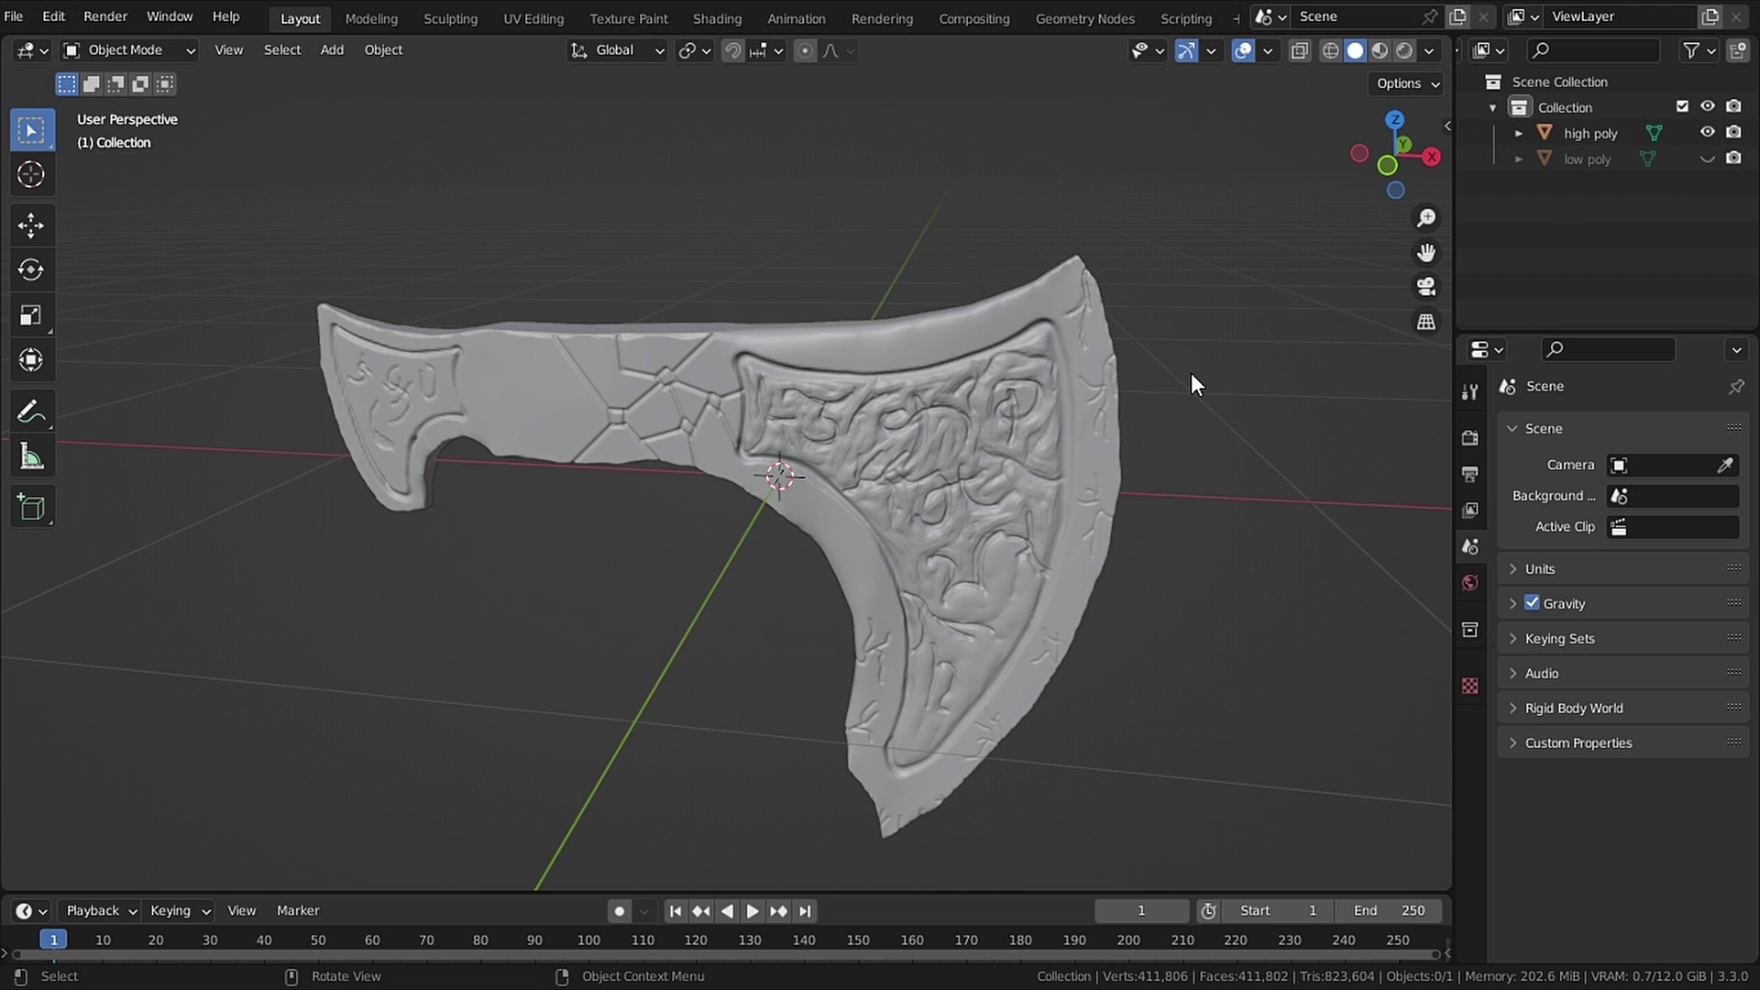
key(alt+h)
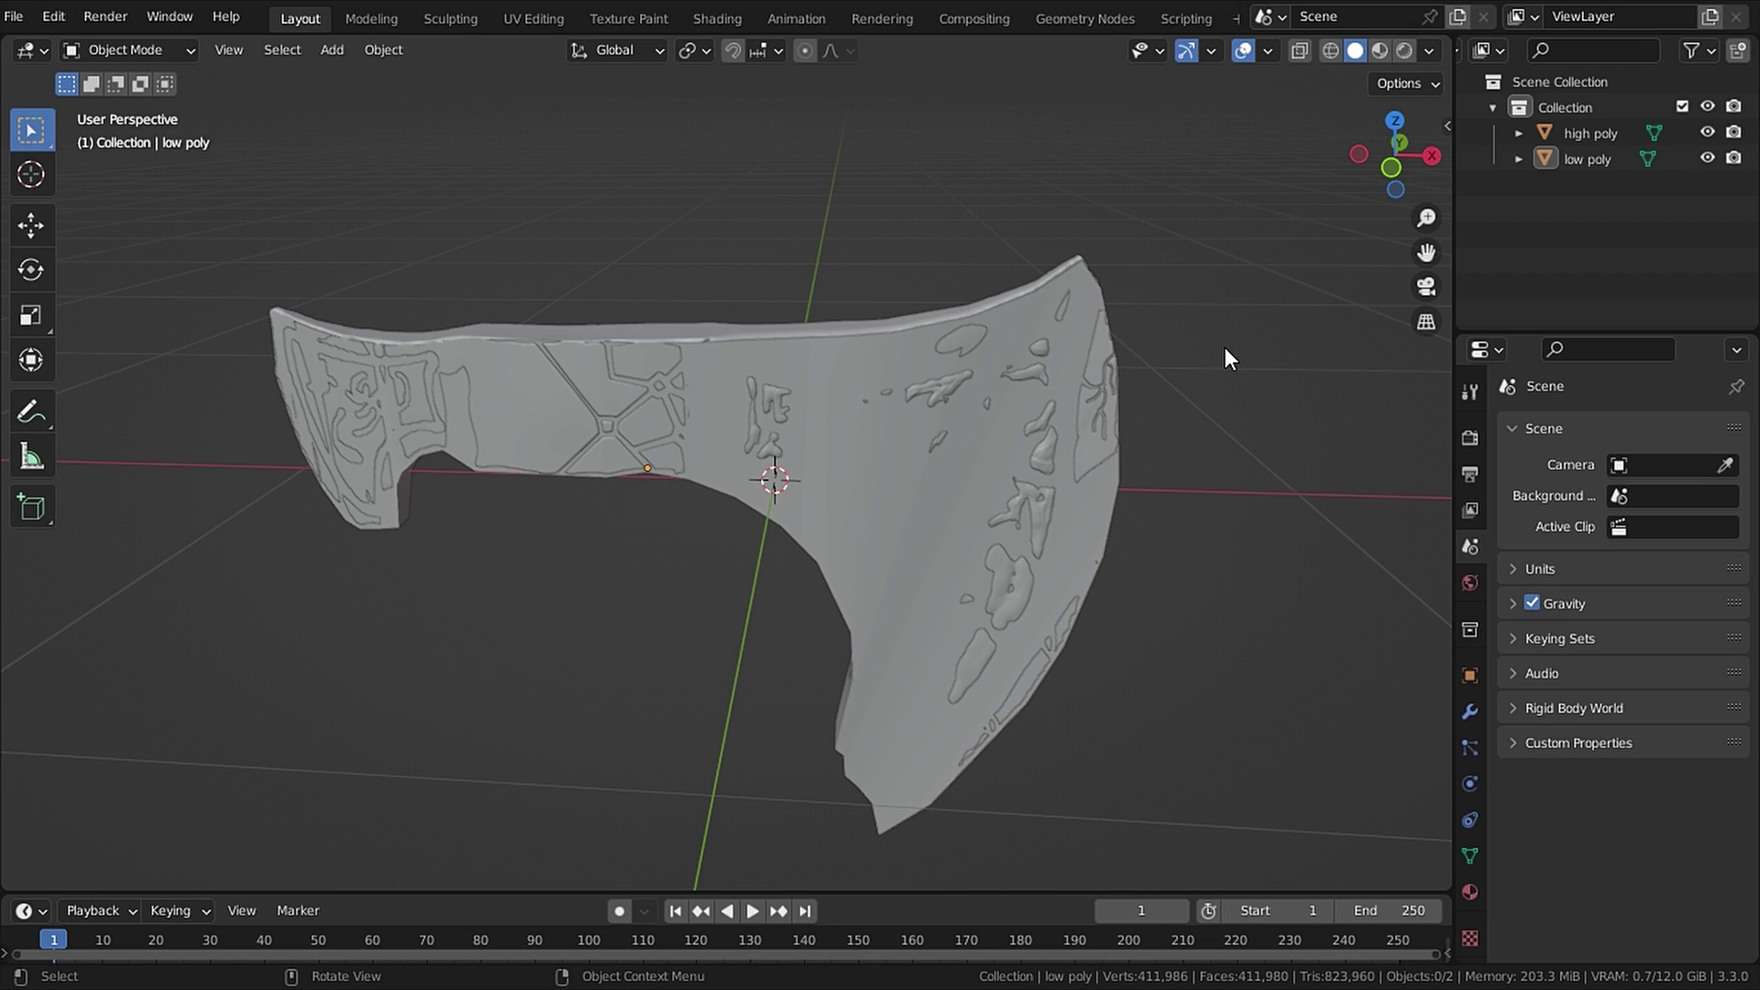
Step: Send the 3D cursor back to the world origin
shift+right_click(1171, 175)
shift+middle_drag(1196, 383, 913, 405)
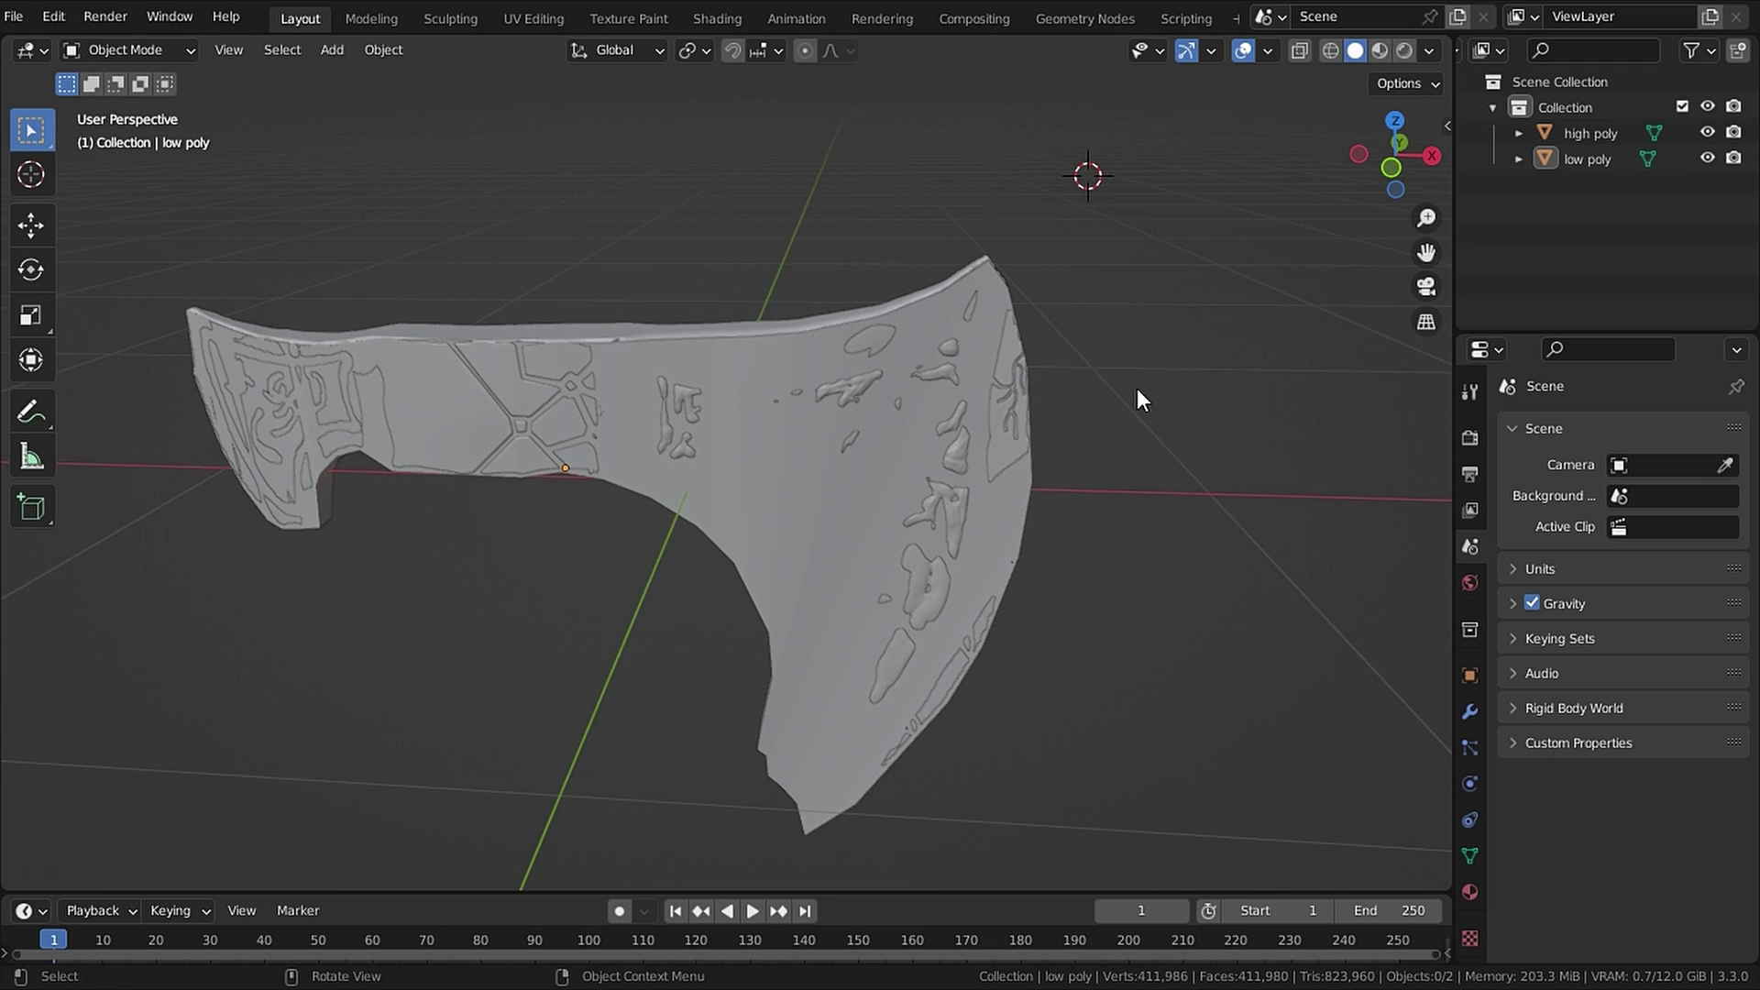
scroll(1100, 401, down, 5)
right_click(955, 383)
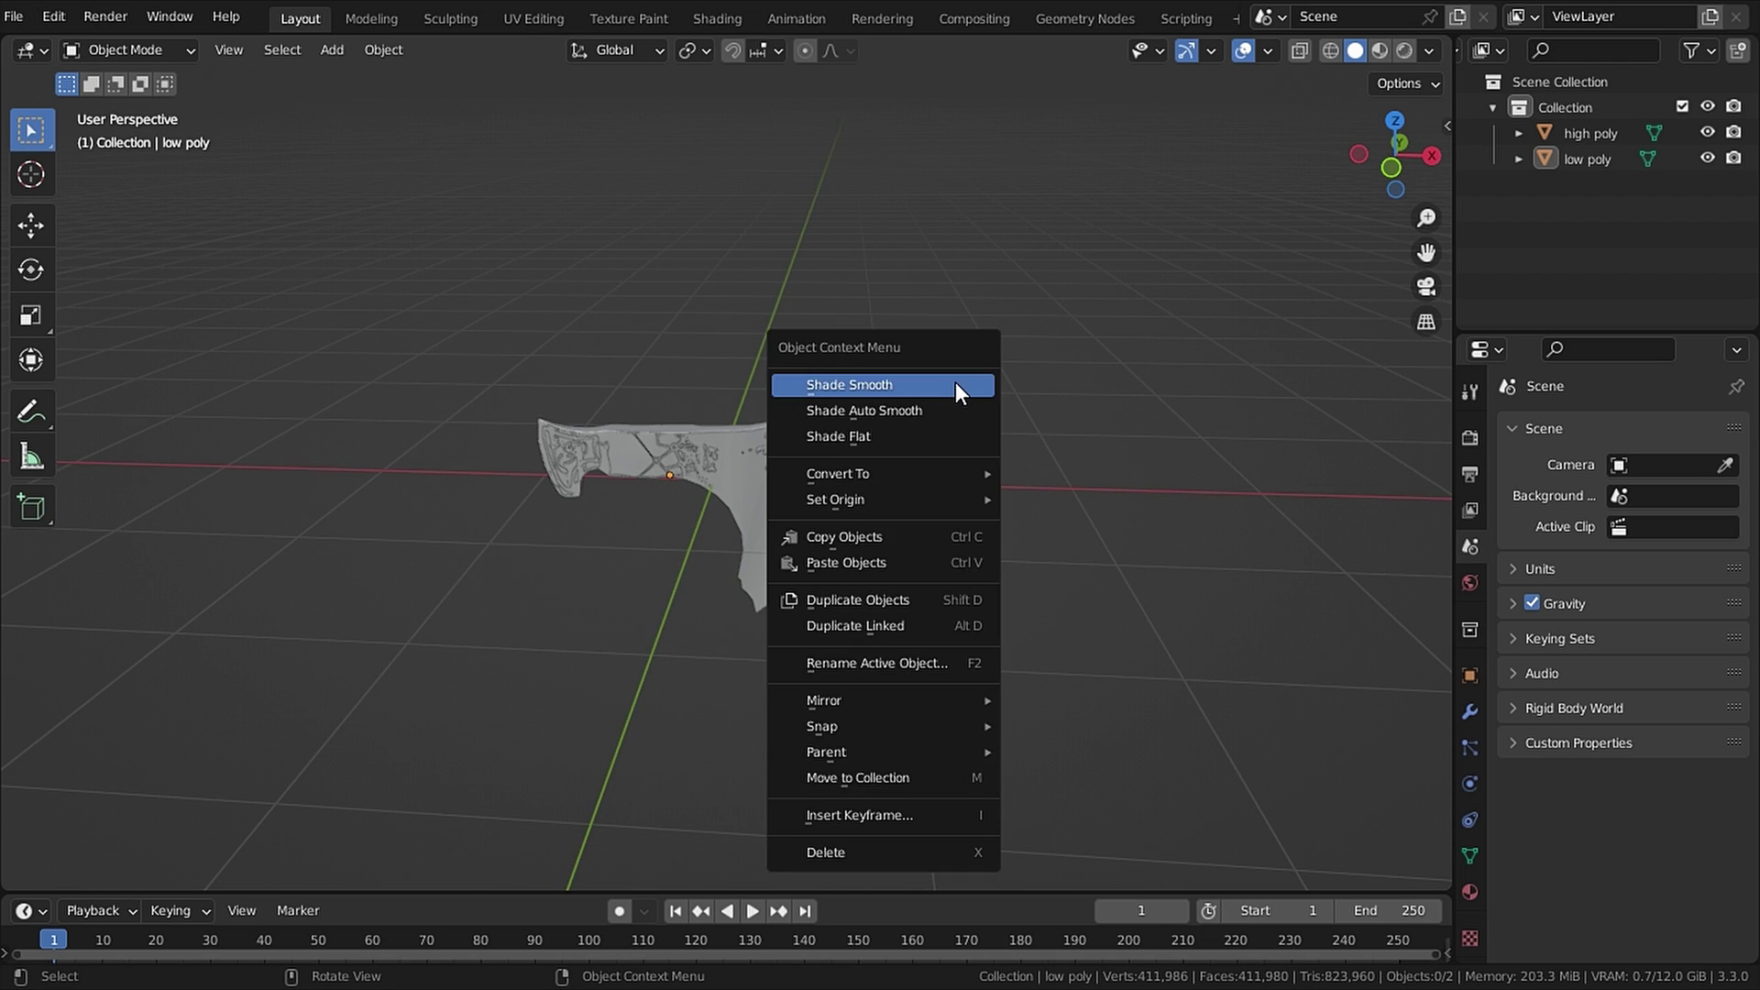
mouse_move(900, 711)
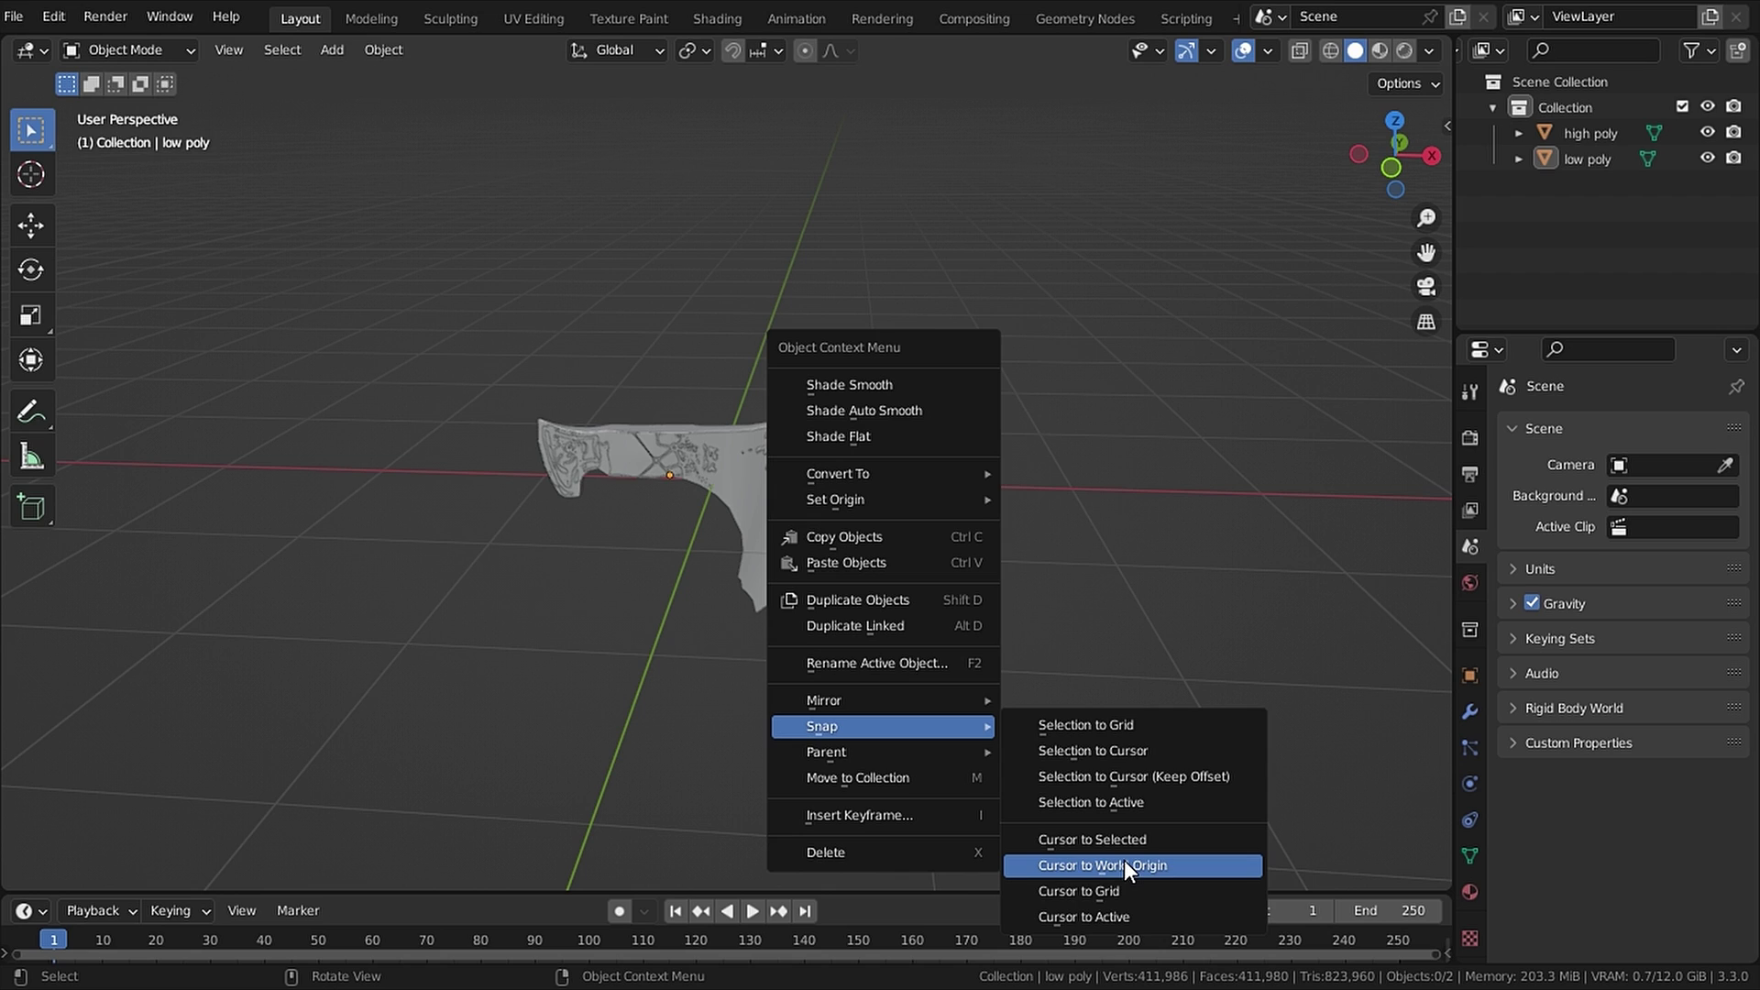
click(1124, 862)
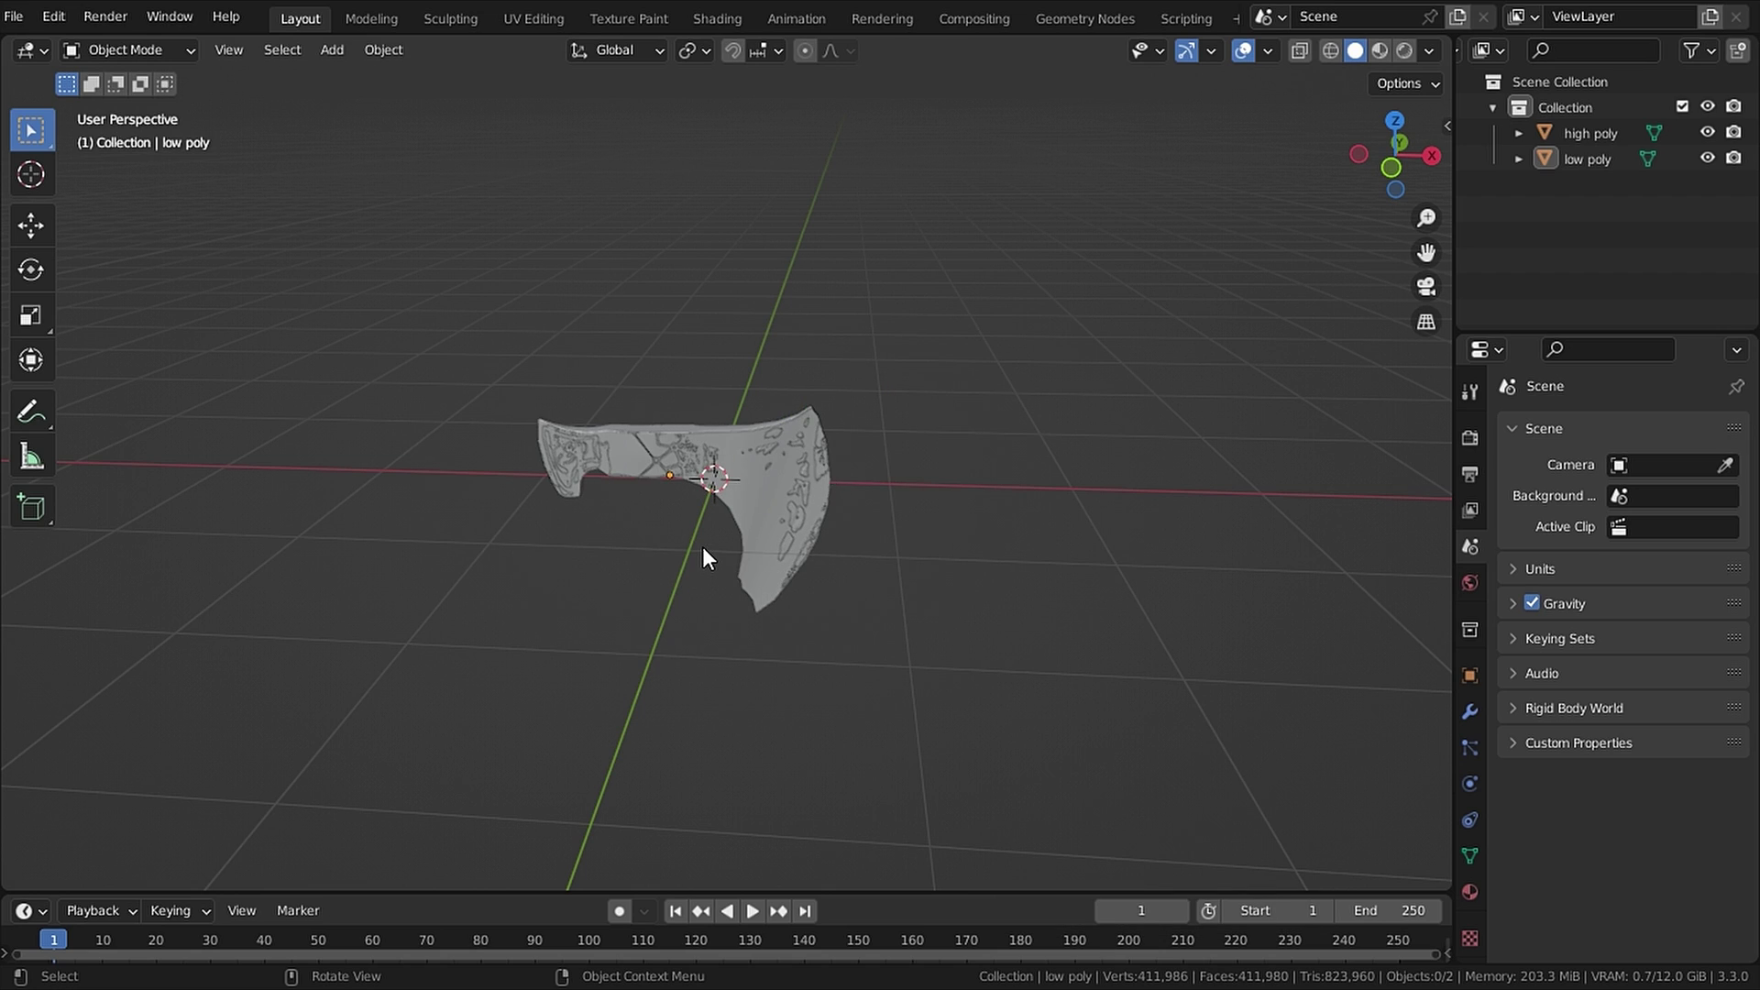
scroll(703, 546, up, 5)
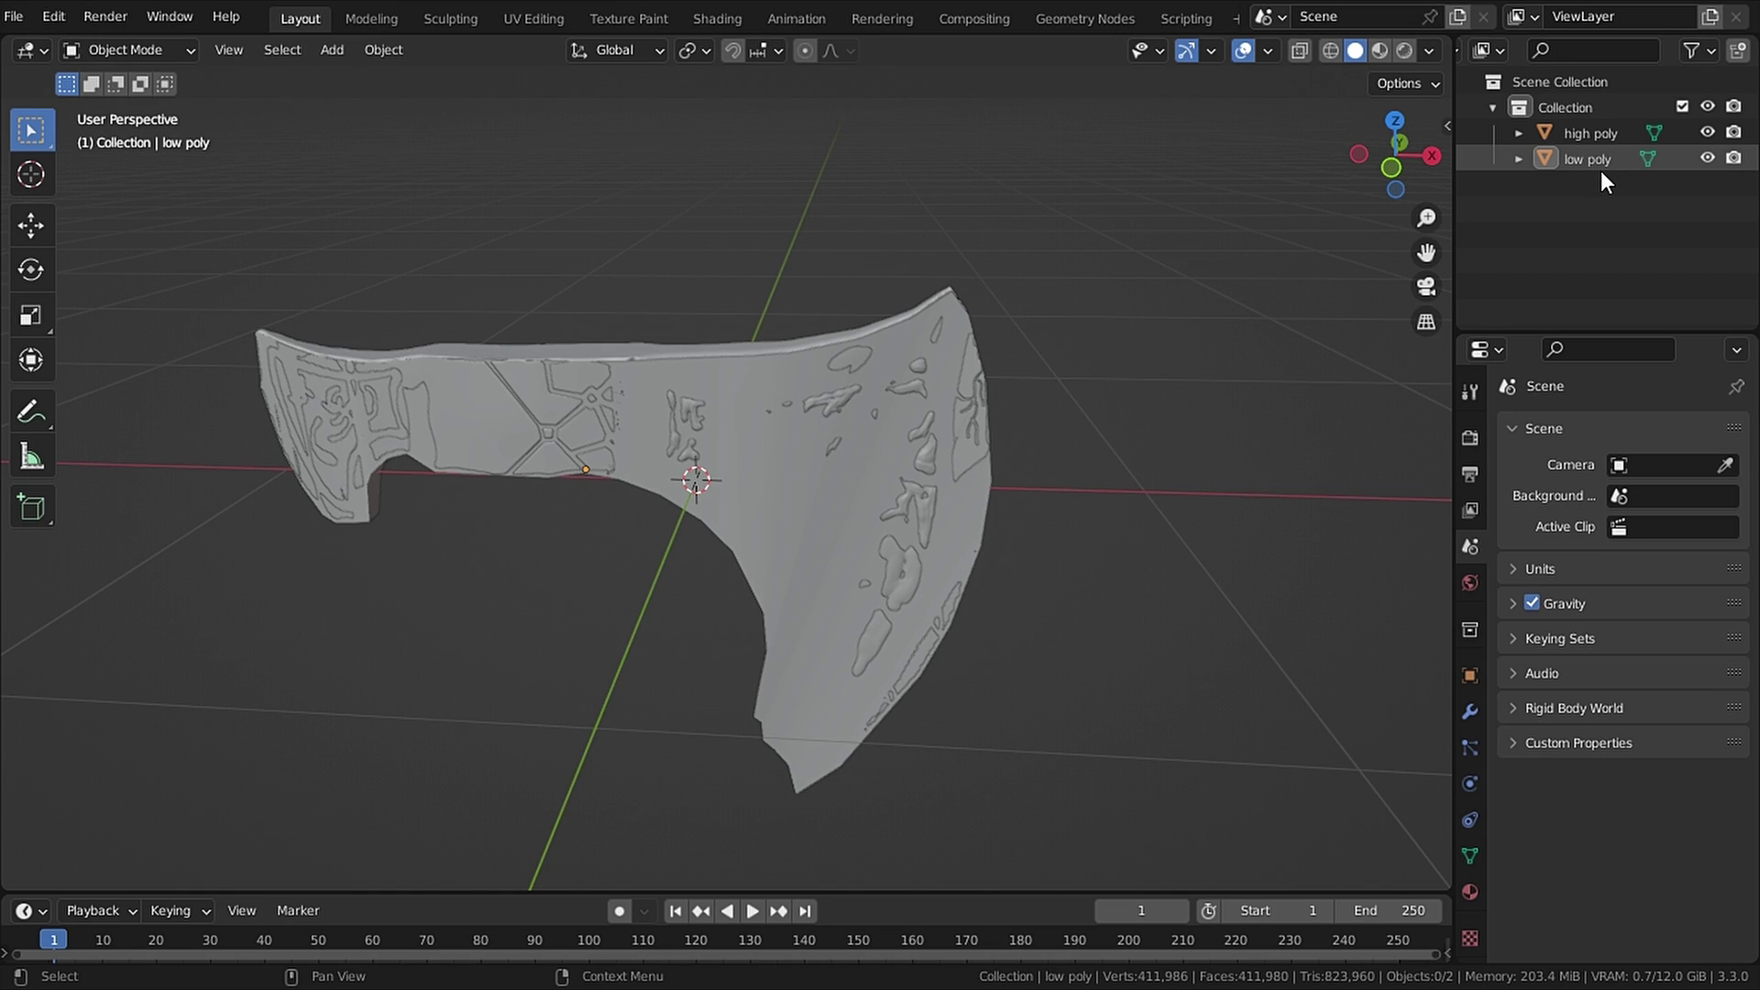
Step: Select both axe heads and snap the selection to the 3D cursor
click(1599, 138)
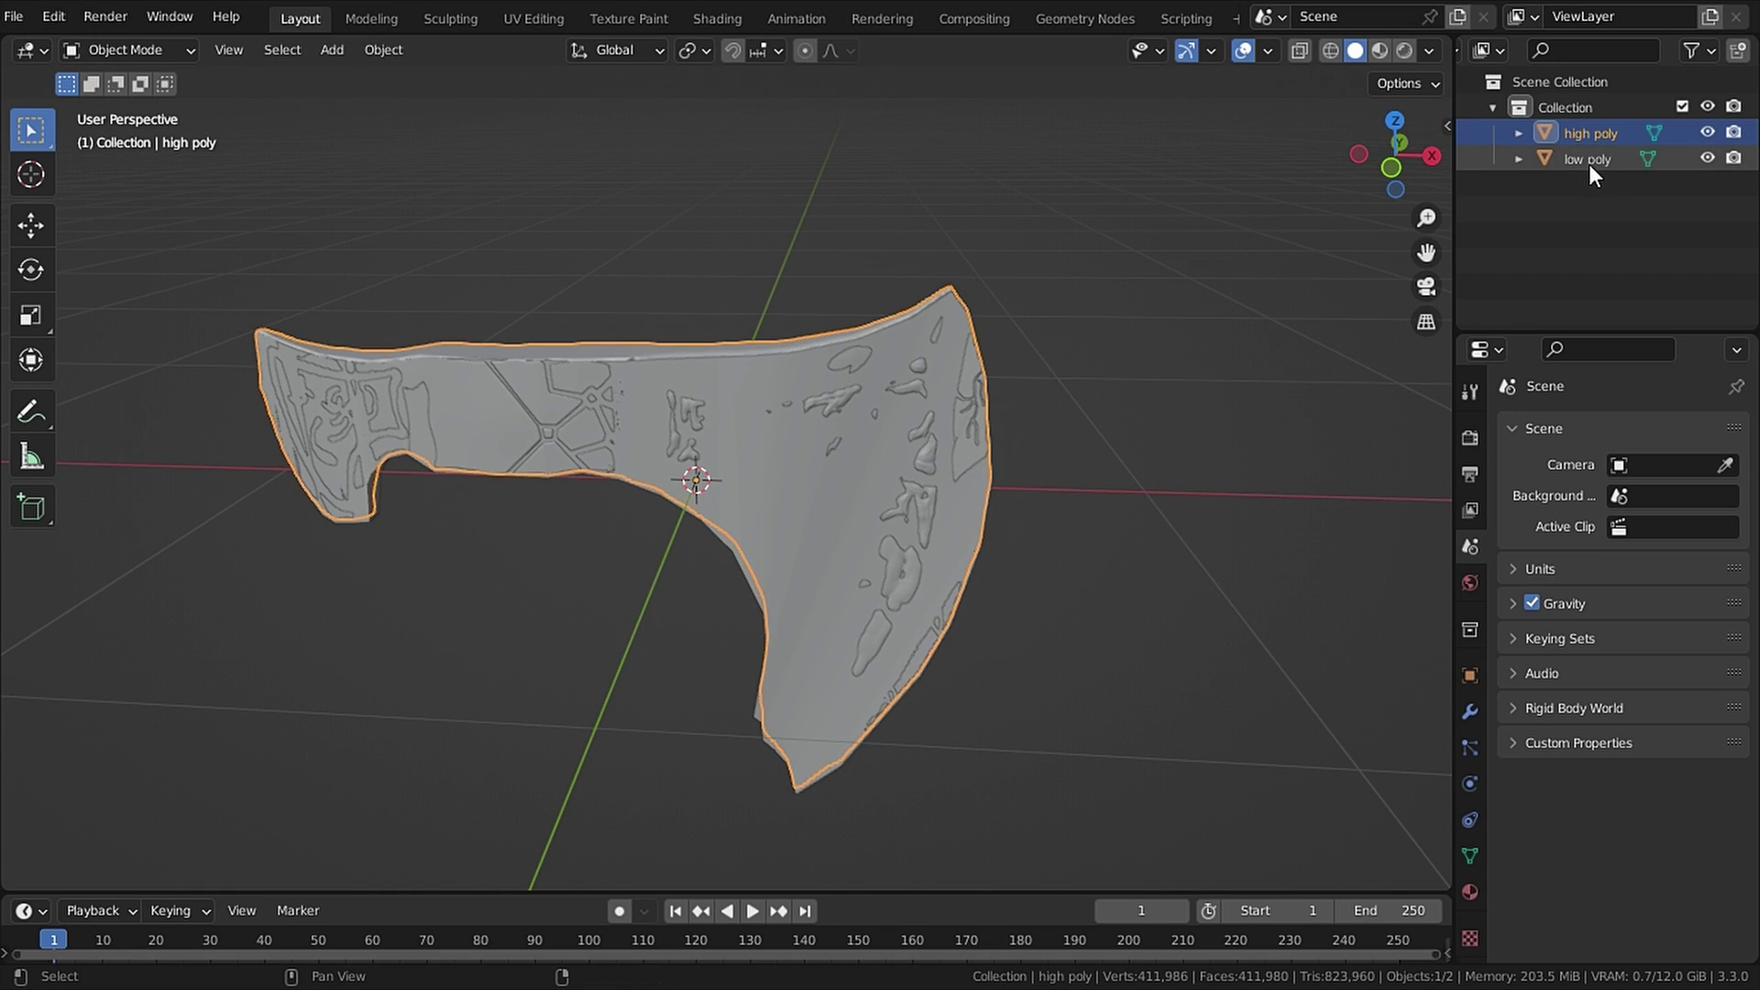
shift+click(1588, 160)
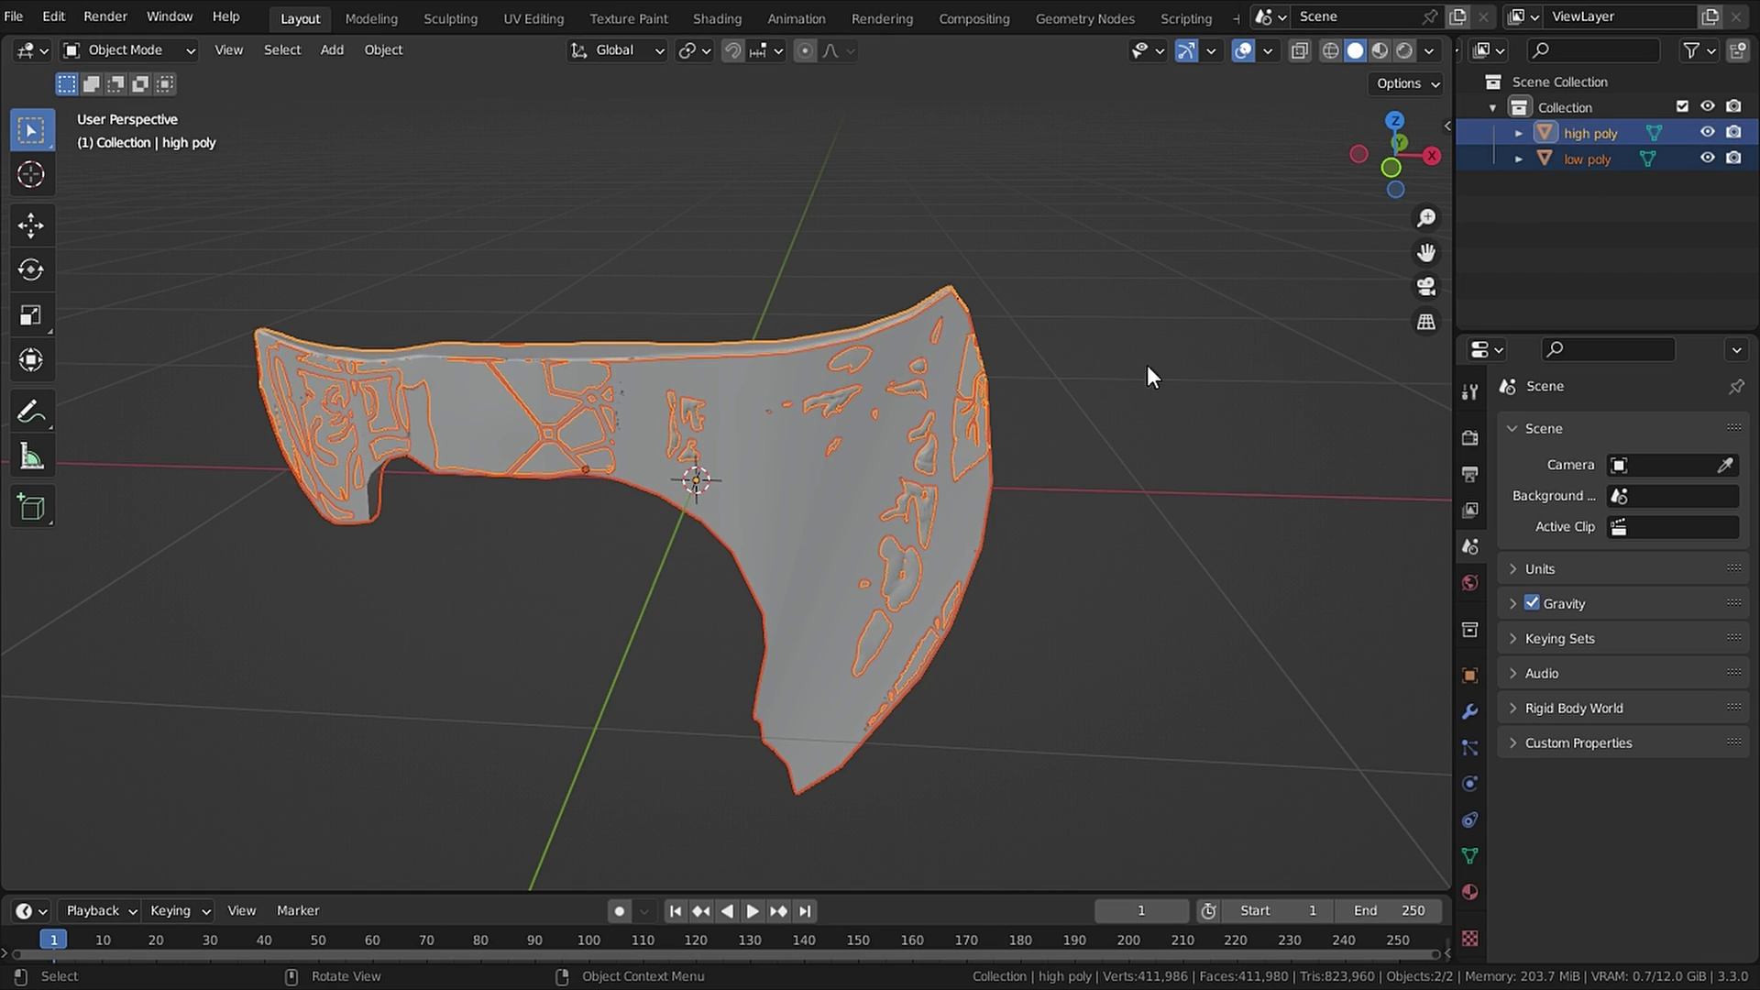
right_click(909, 400)
mouse_move(899, 444)
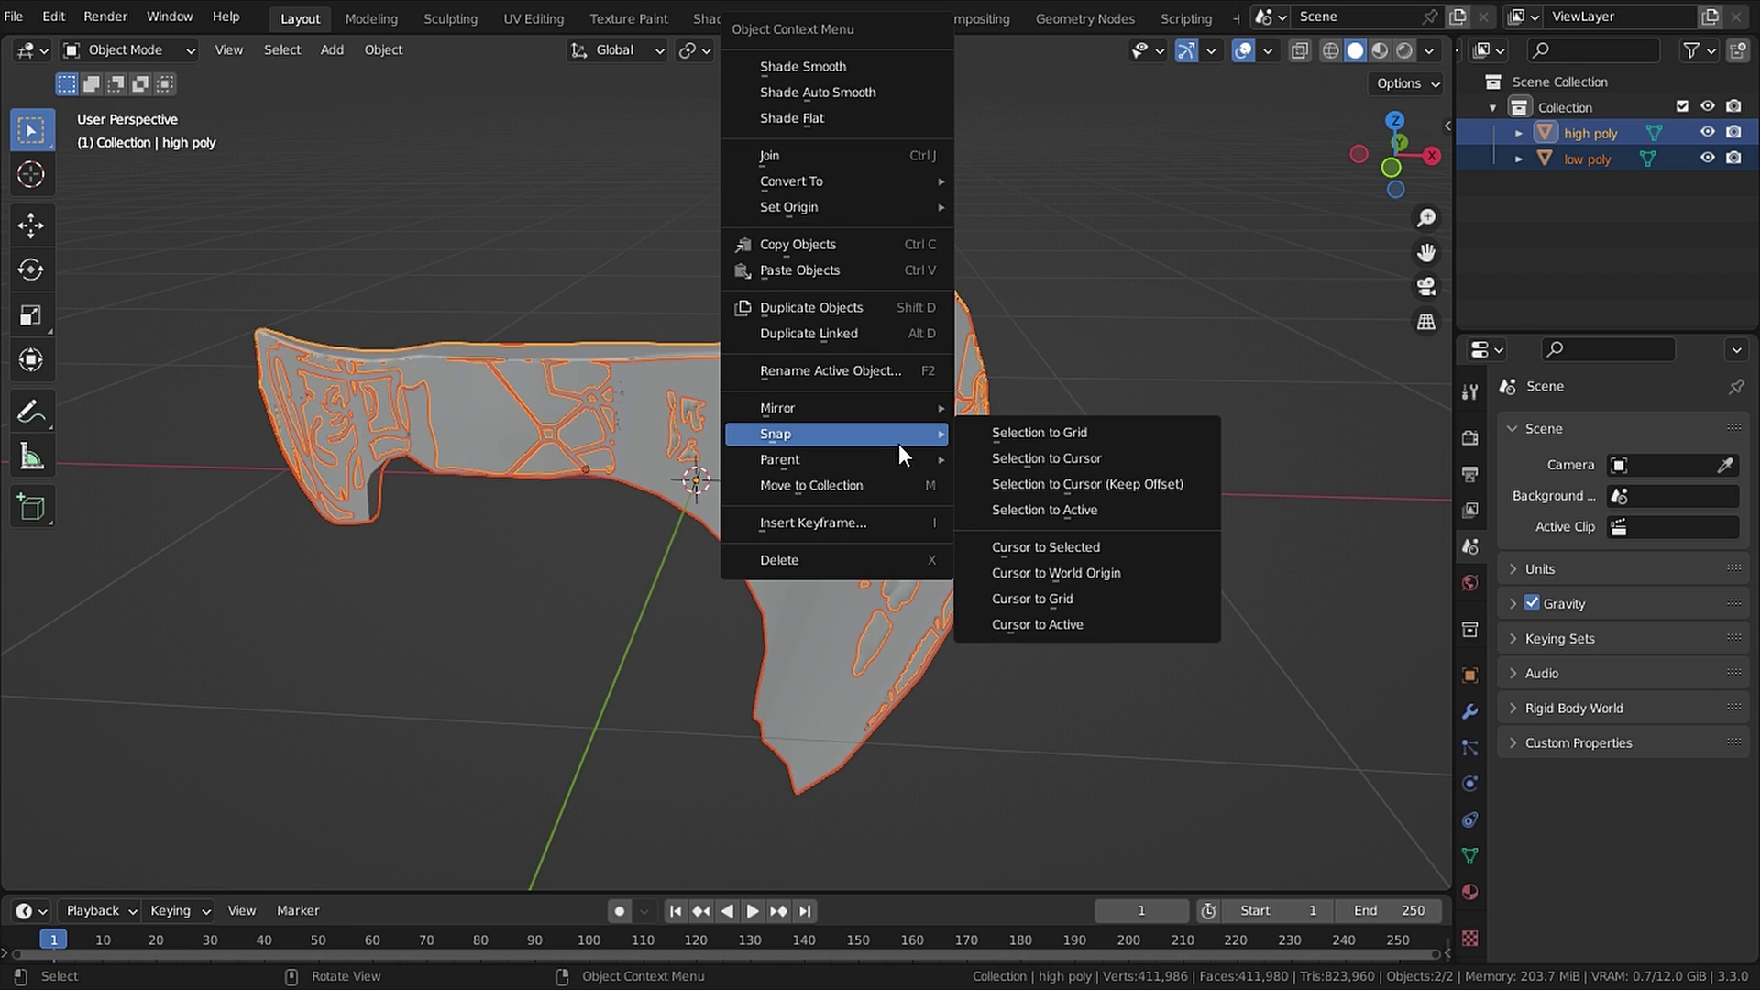
click(1038, 457)
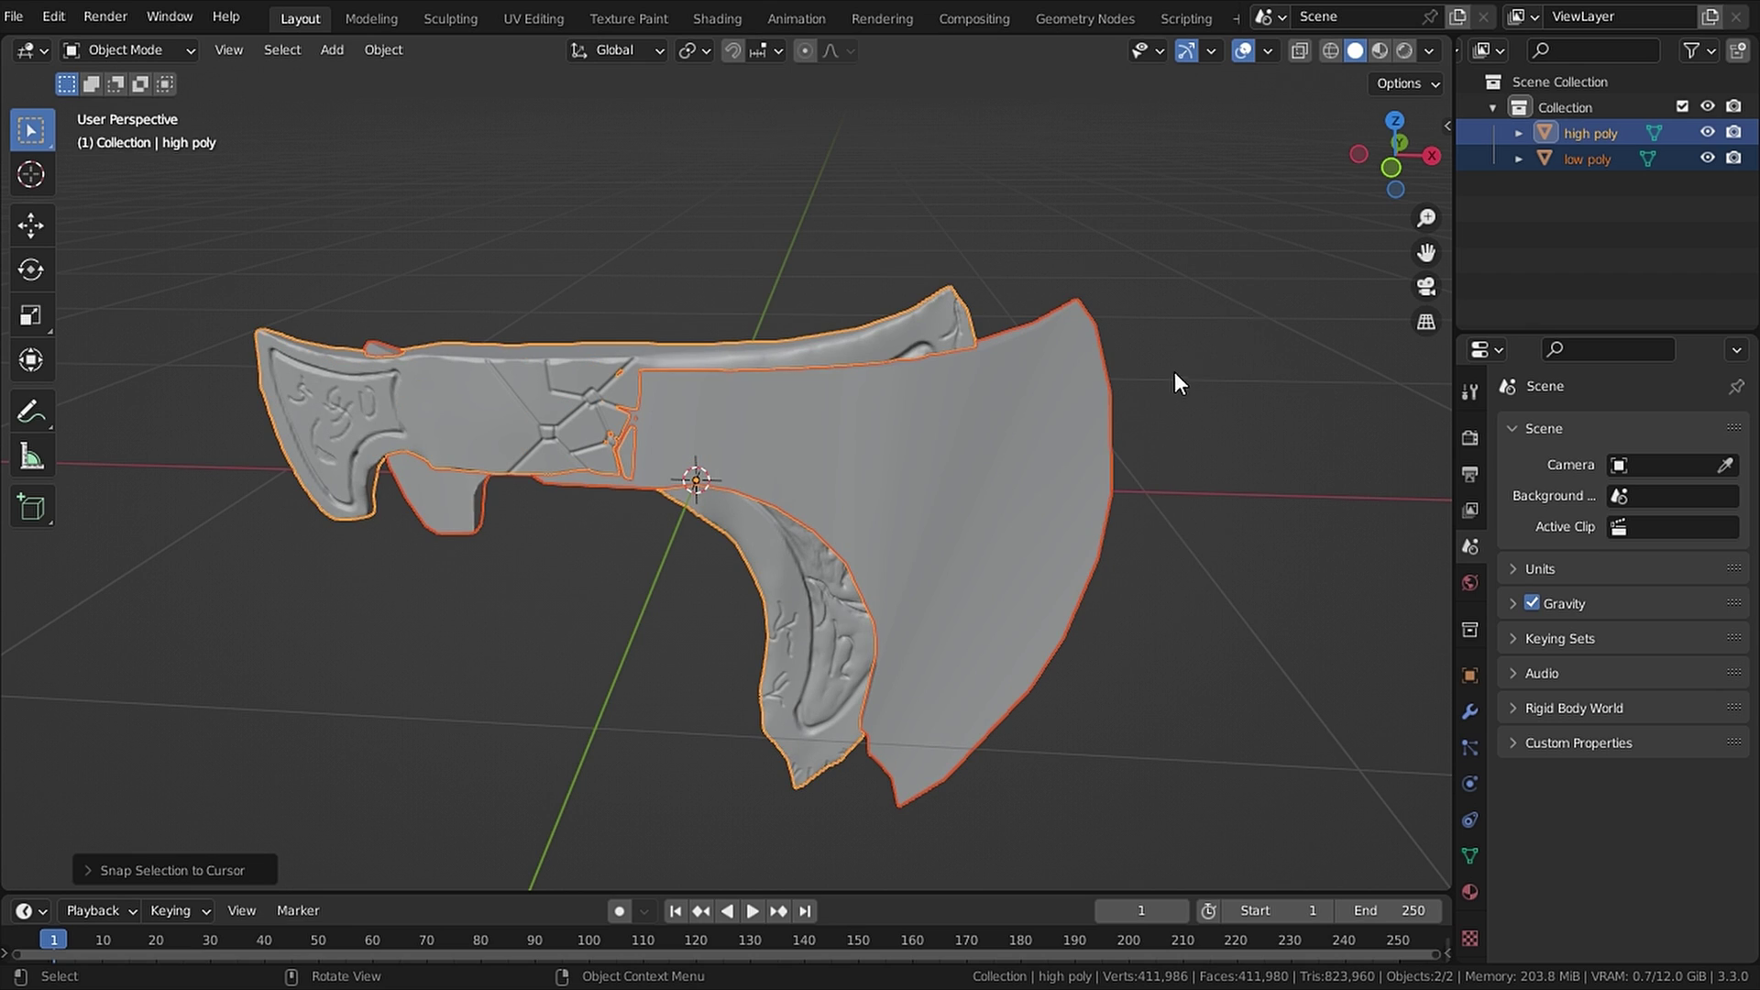
middle_drag(1172, 374, 1173, 497)
Step: From the top view, move the low poly axe along X to line up with the sculpt
click(1087, 468)
key(KP_7)
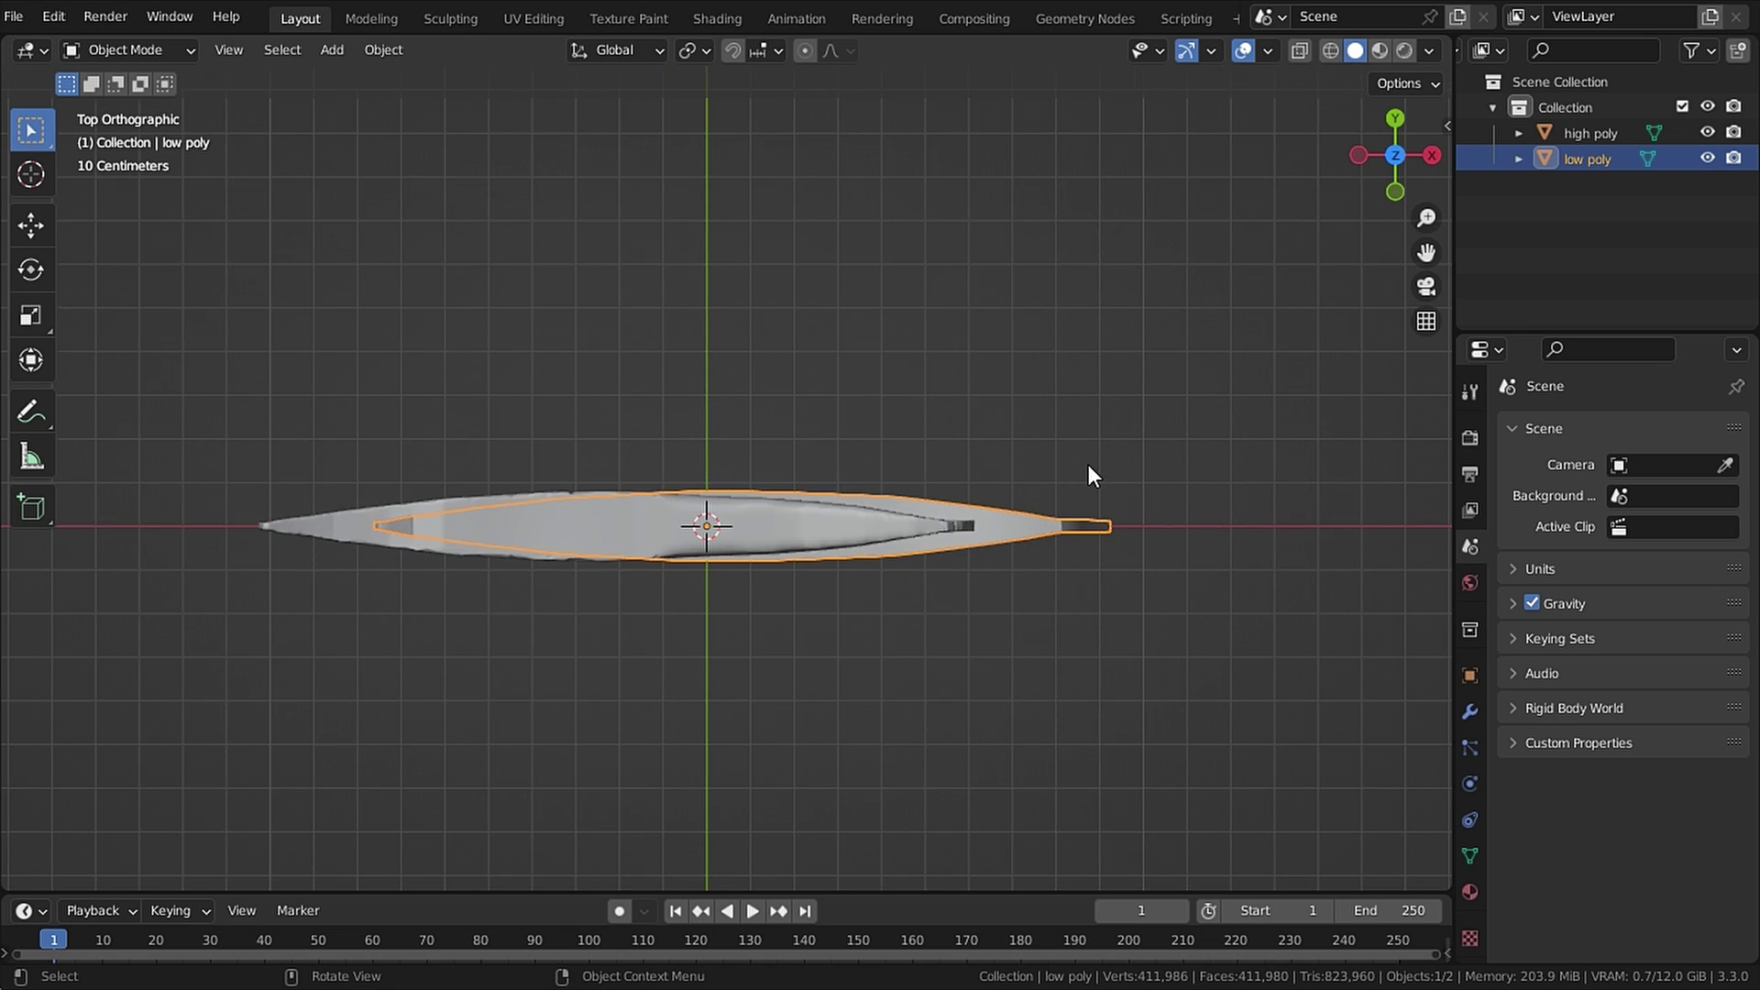
key(g)
key(x)
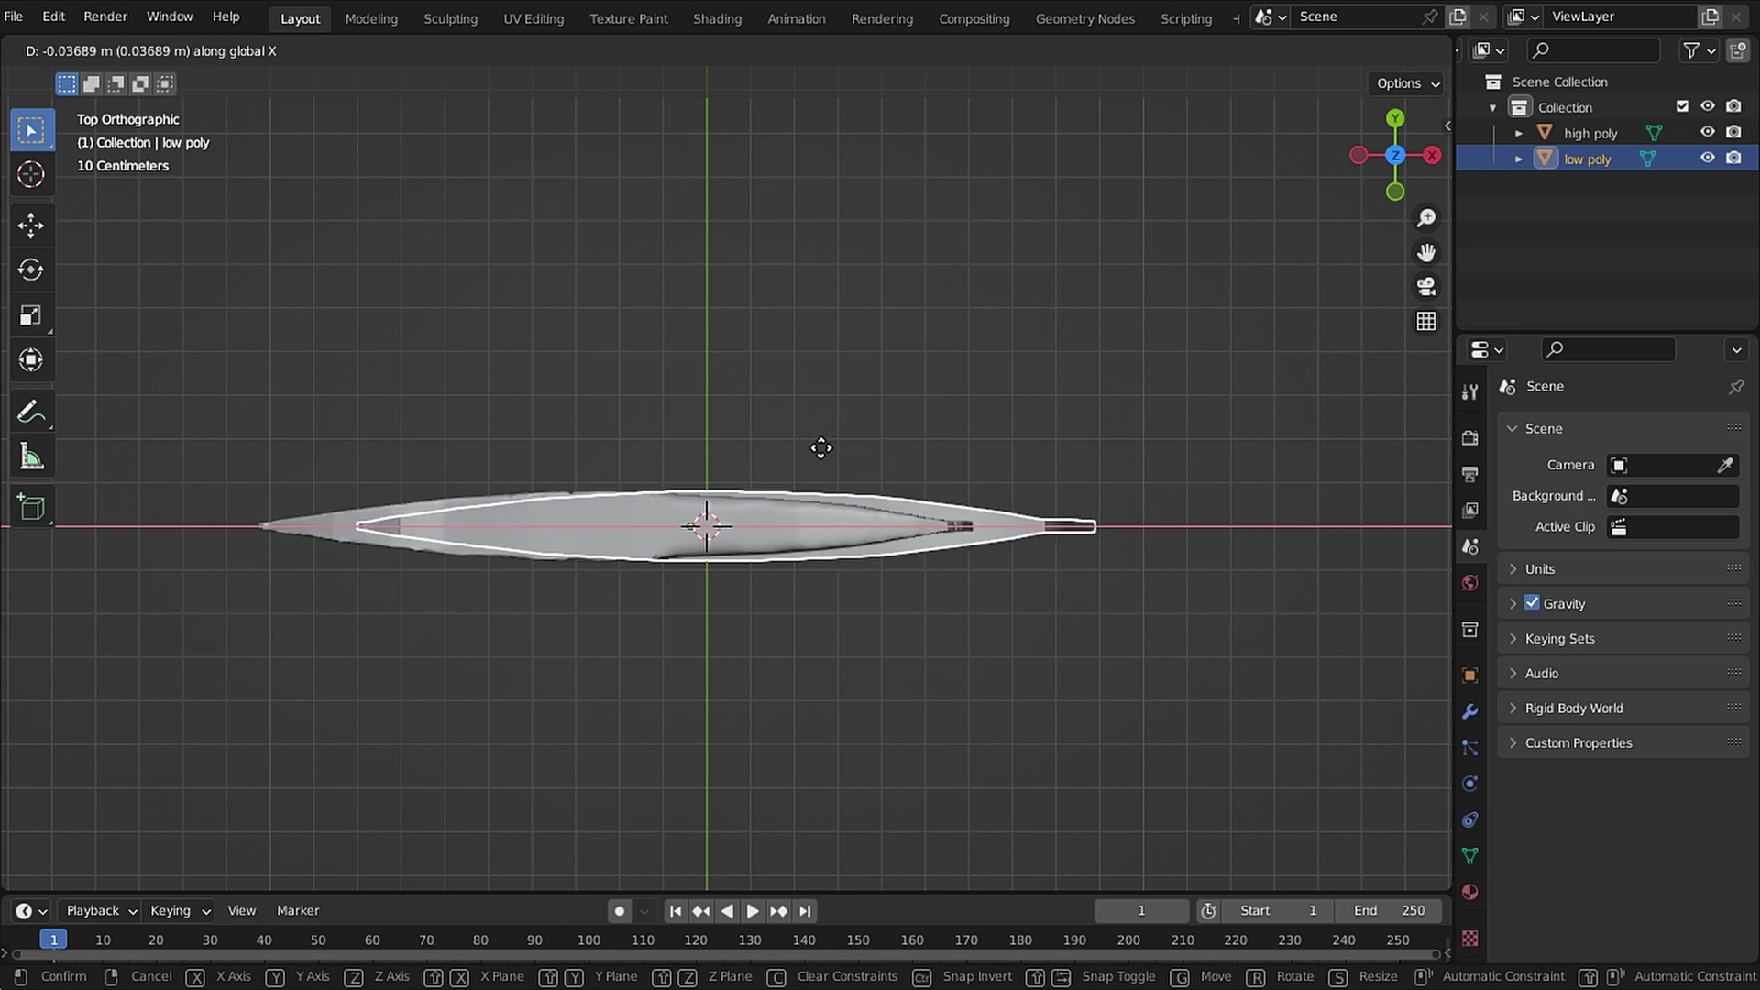
click(1020, 564)
scroll(1019, 564, up, 4)
middle_drag(1020, 565, 1191, 456)
Step: Raise the low poly axe along Z to overlap the sculpt, then deselect everything
key(g)
key(z)
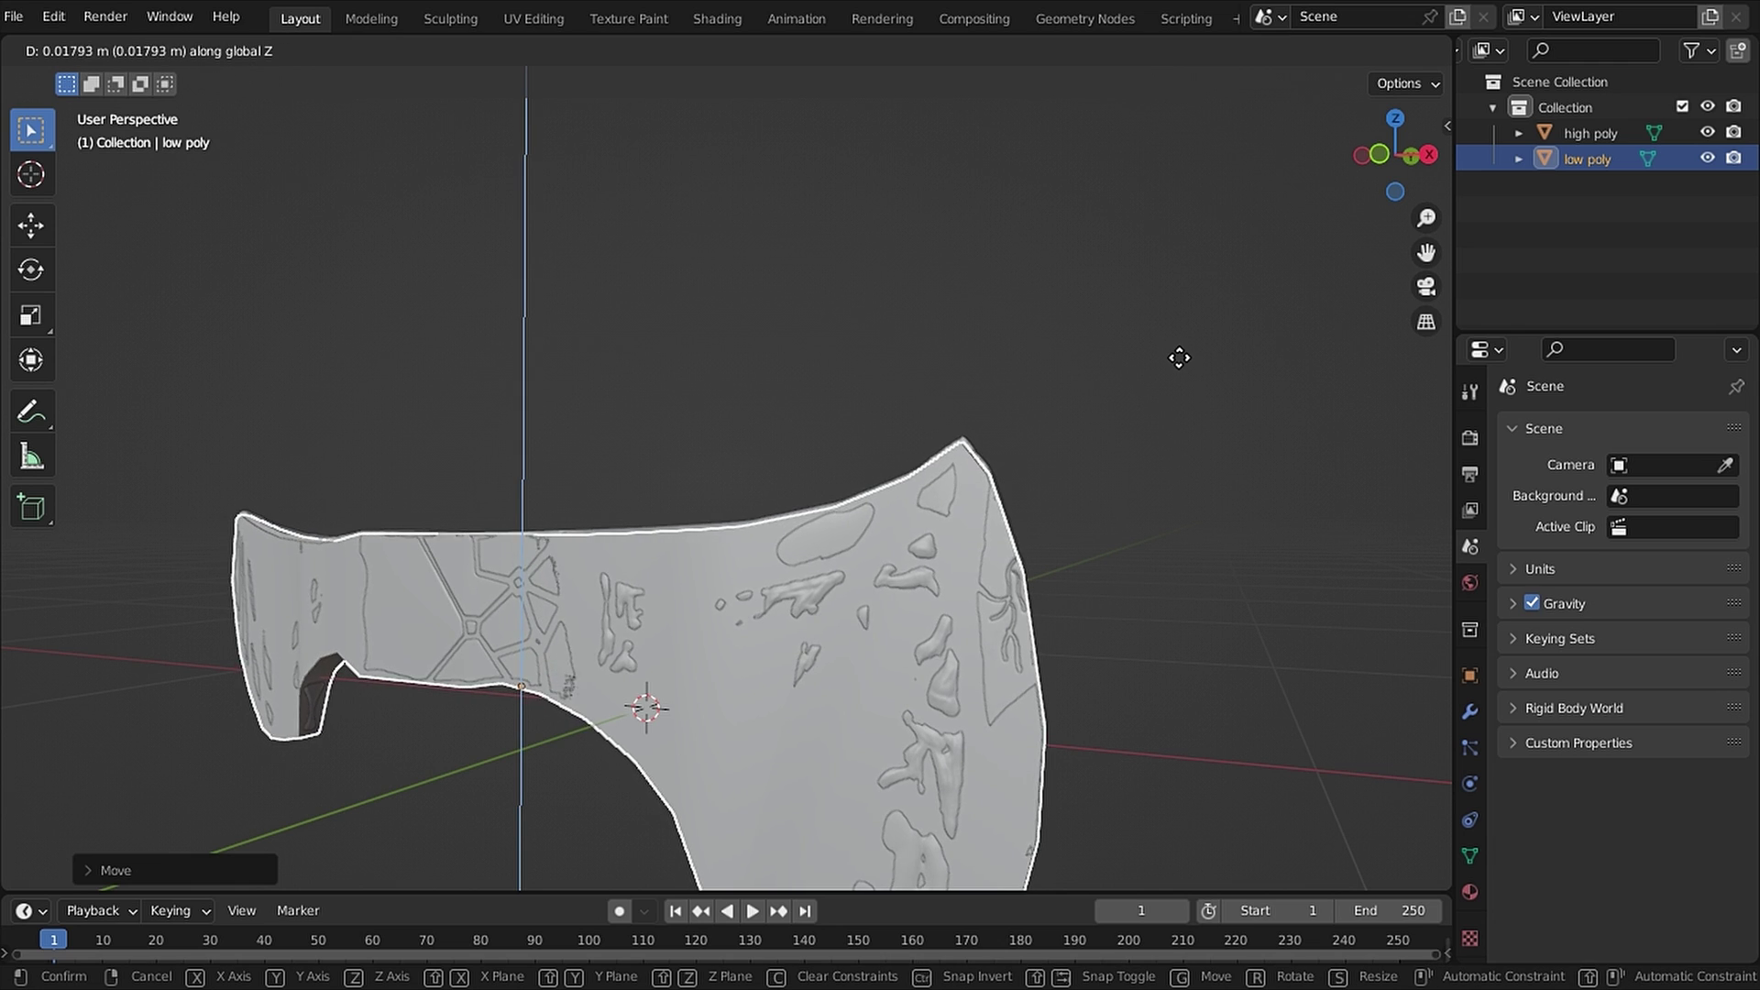
click(1179, 358)
middle_drag(1179, 358, 1166, 328)
click(1174, 343)
Step: Apply scale to both the low poly and high poly axe meshes with Ctrl+A
click(1005, 438)
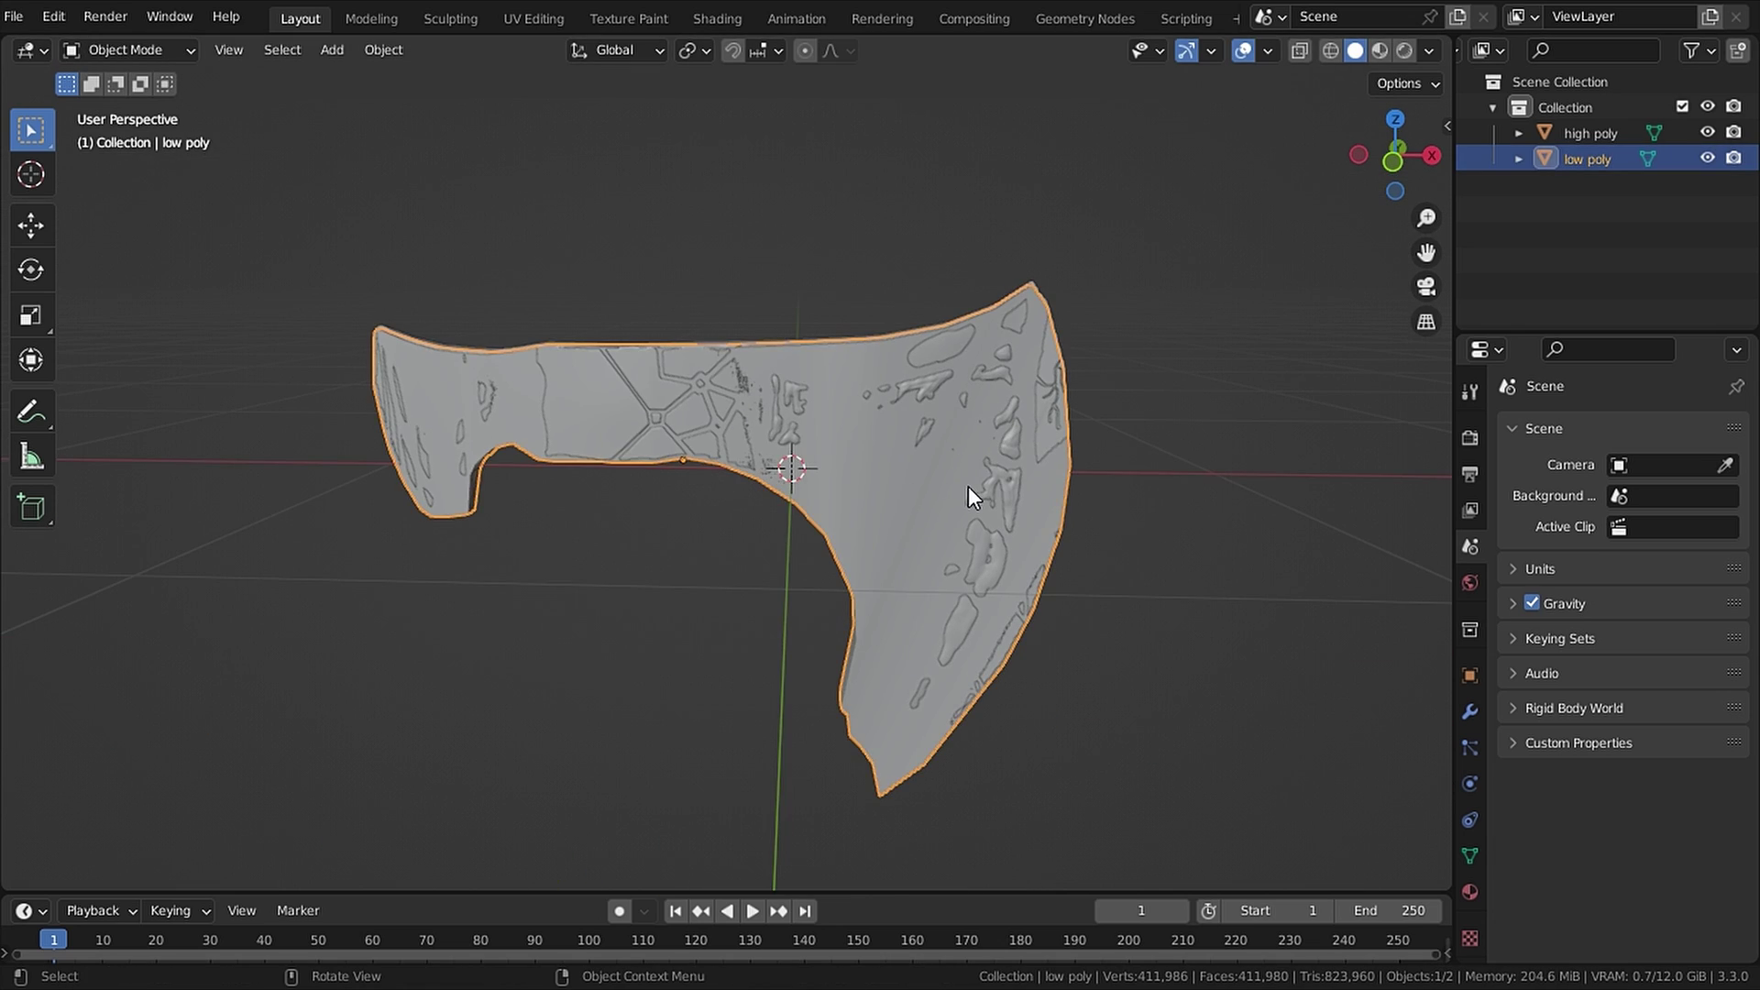
key(ctrl+a)
click(903, 536)
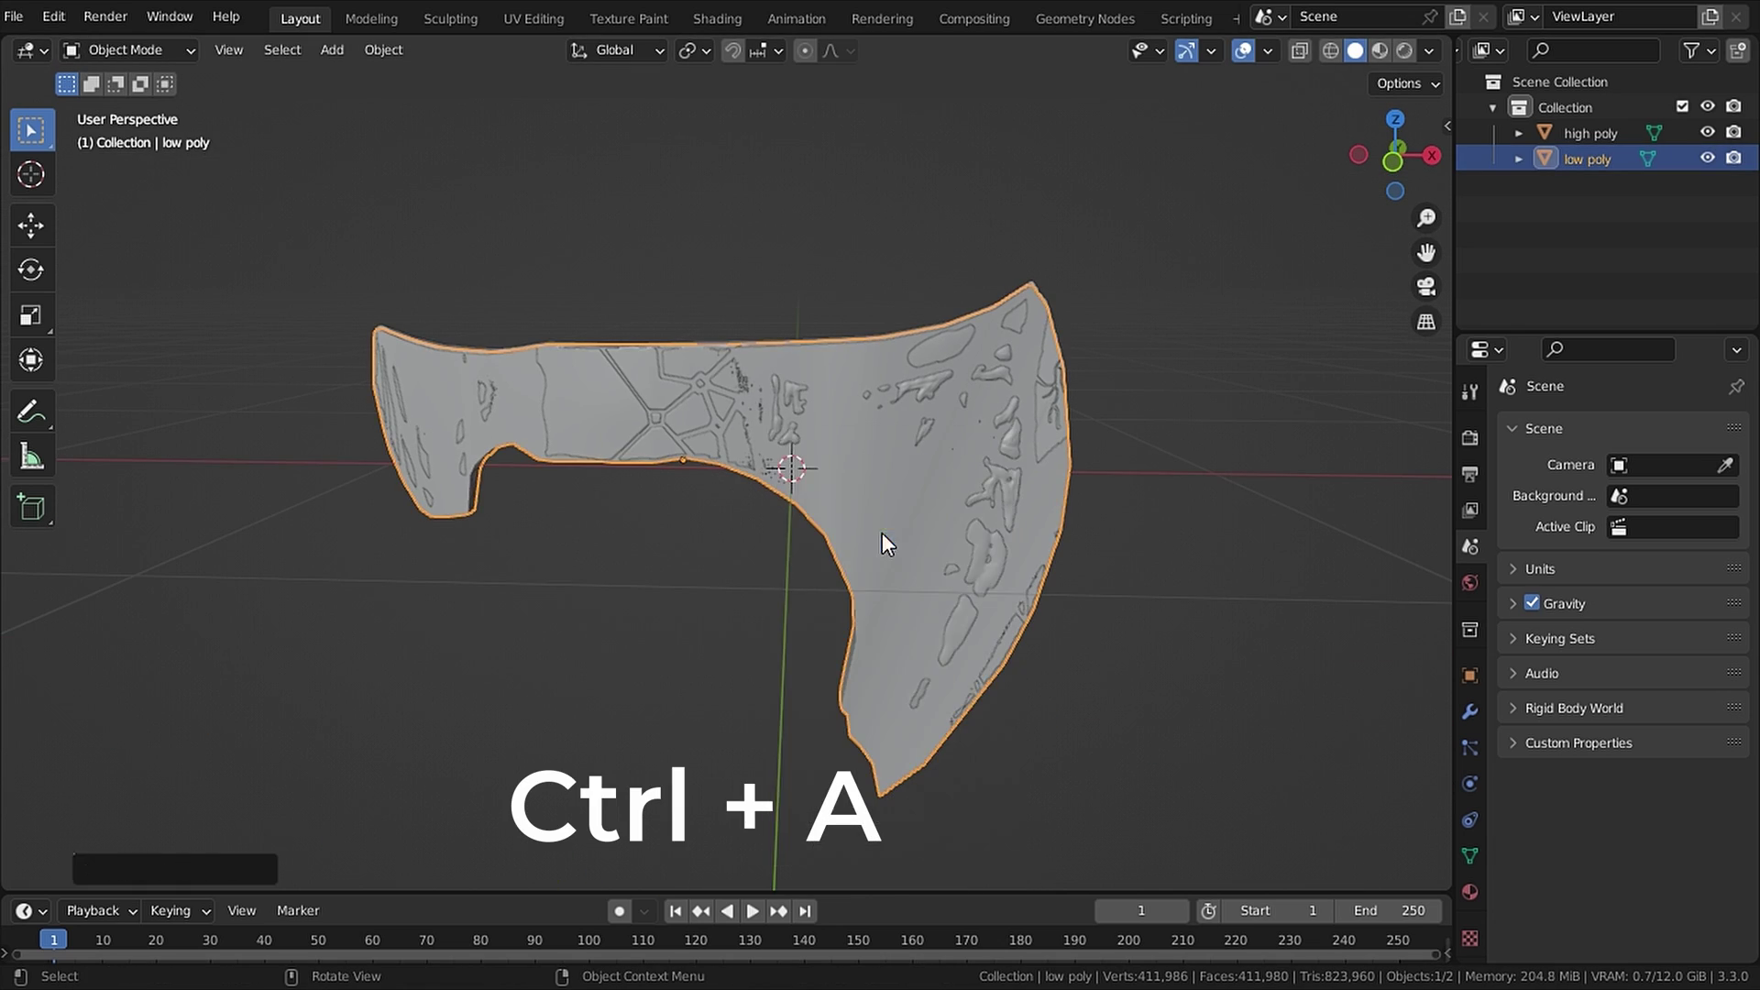
click(1609, 133)
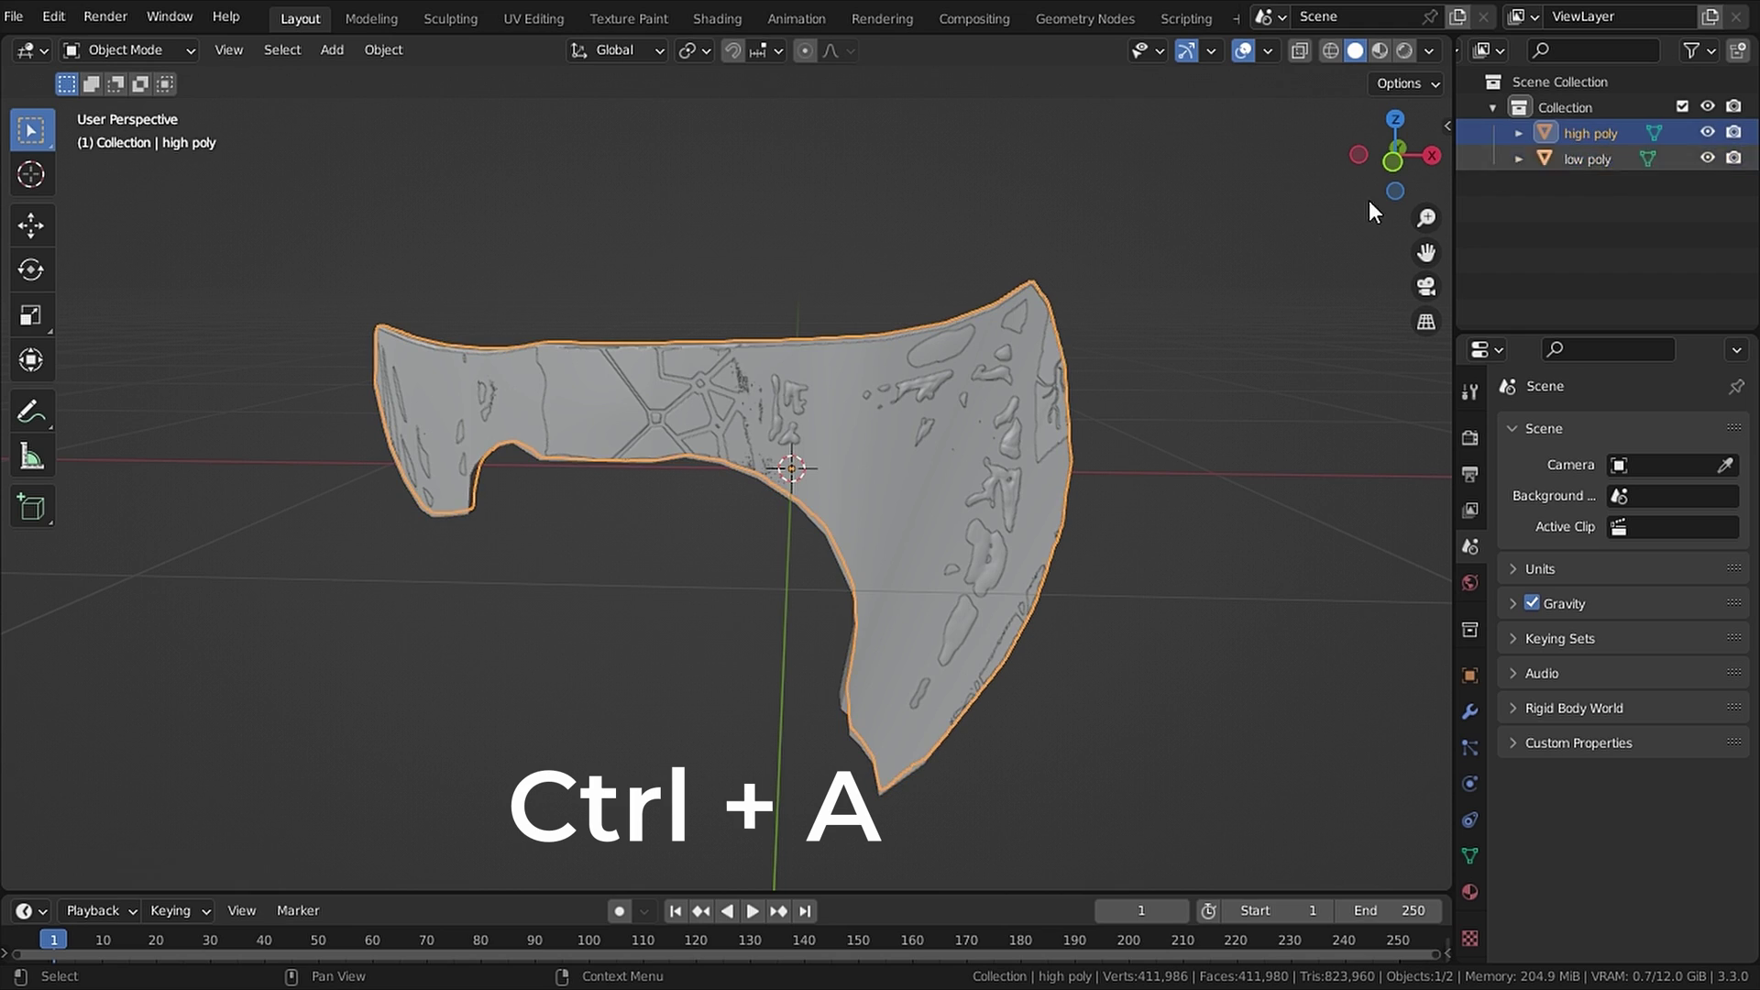
key(ctrl+a)
click(919, 388)
middle_drag(1027, 454, 1252, 453)
click(1252, 453)
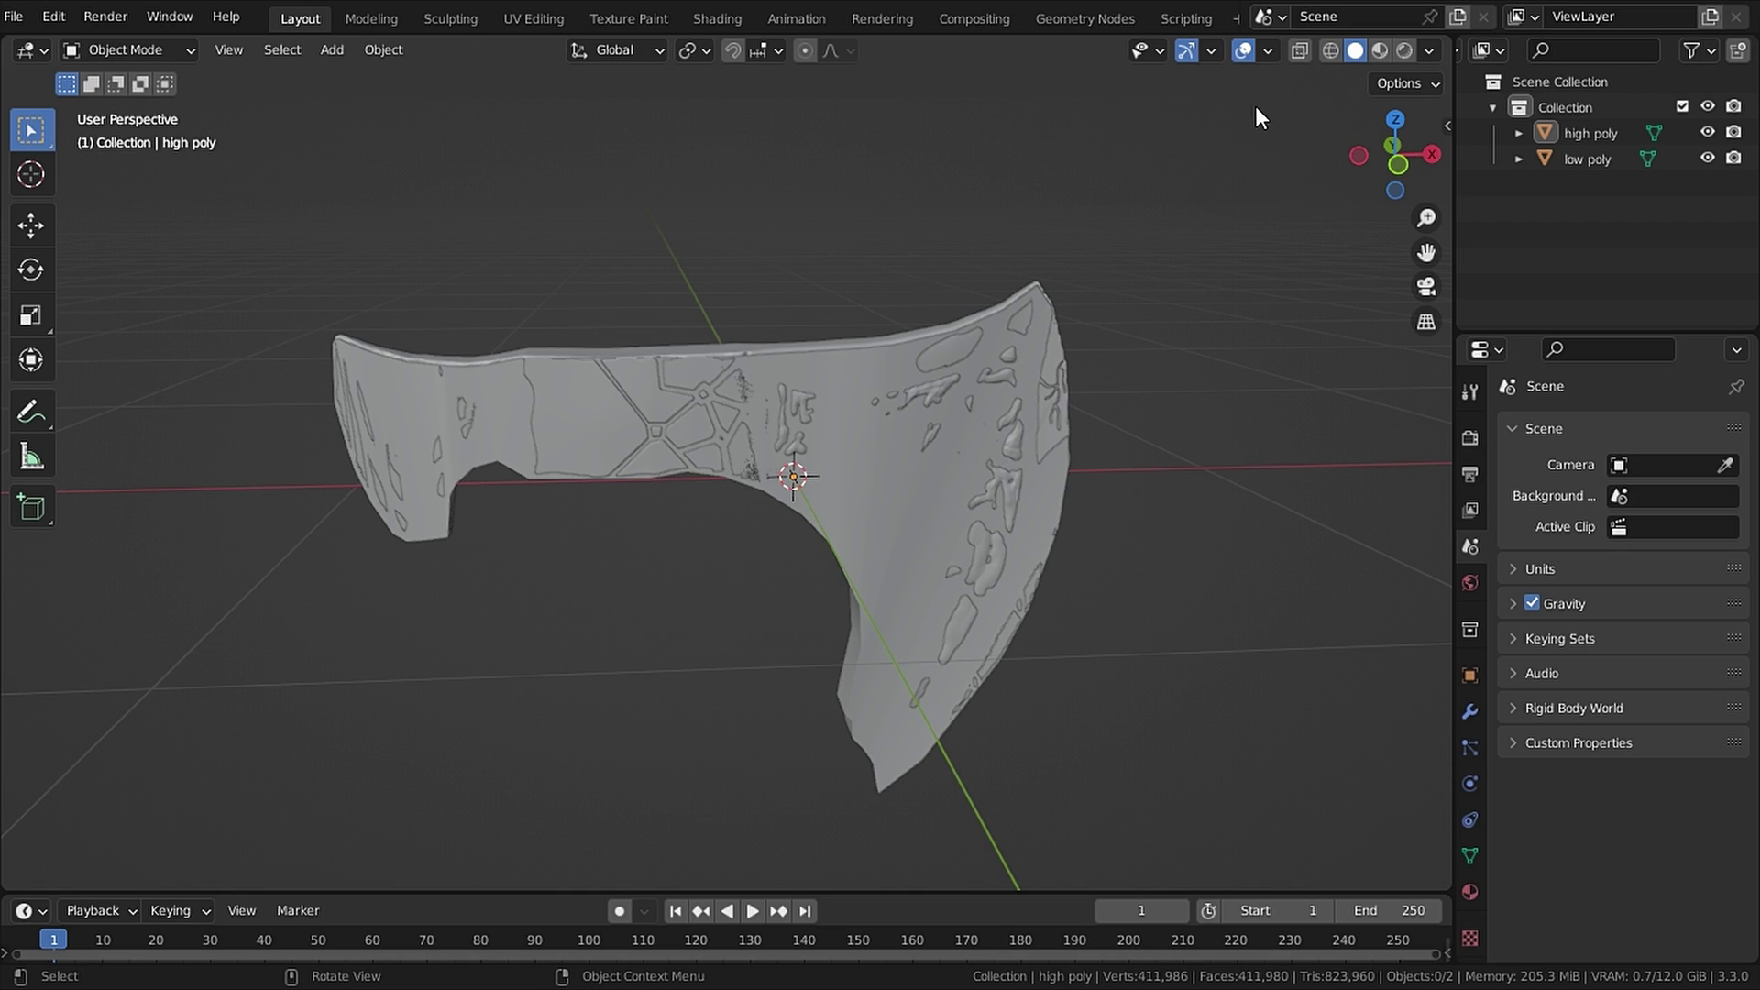
Step: Turn on Face Orientation in the overlays and hide the high poly axe
click(1265, 50)
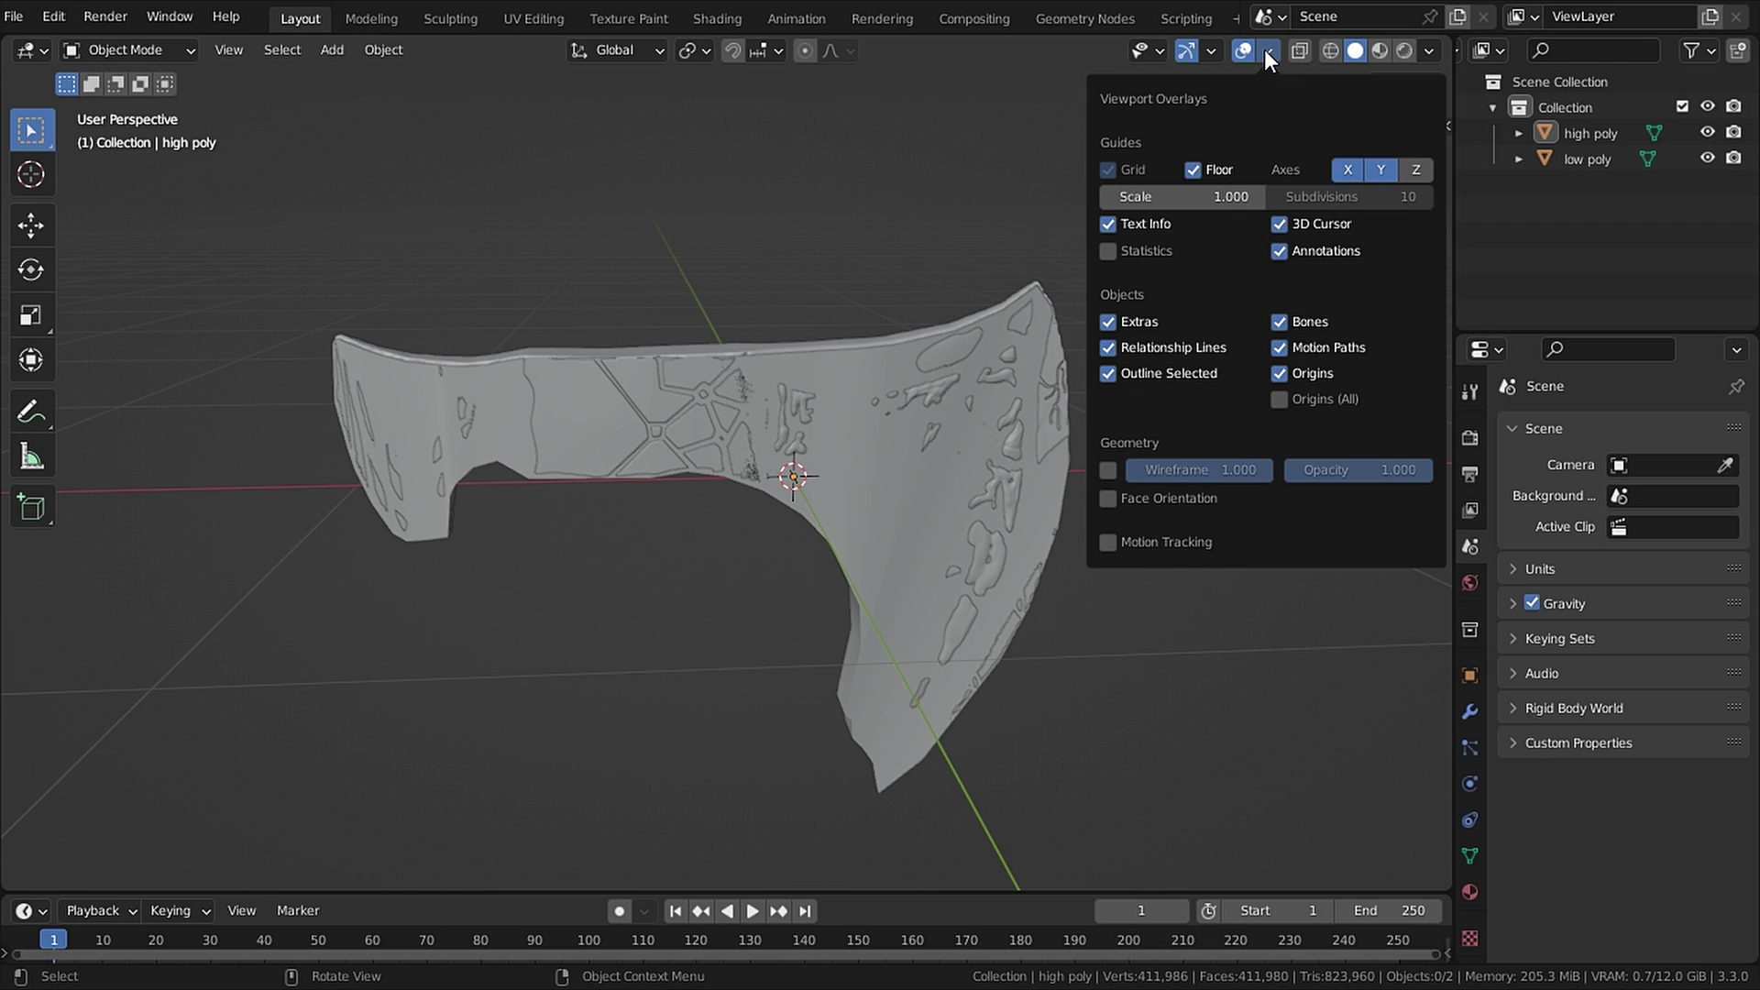
click(1110, 499)
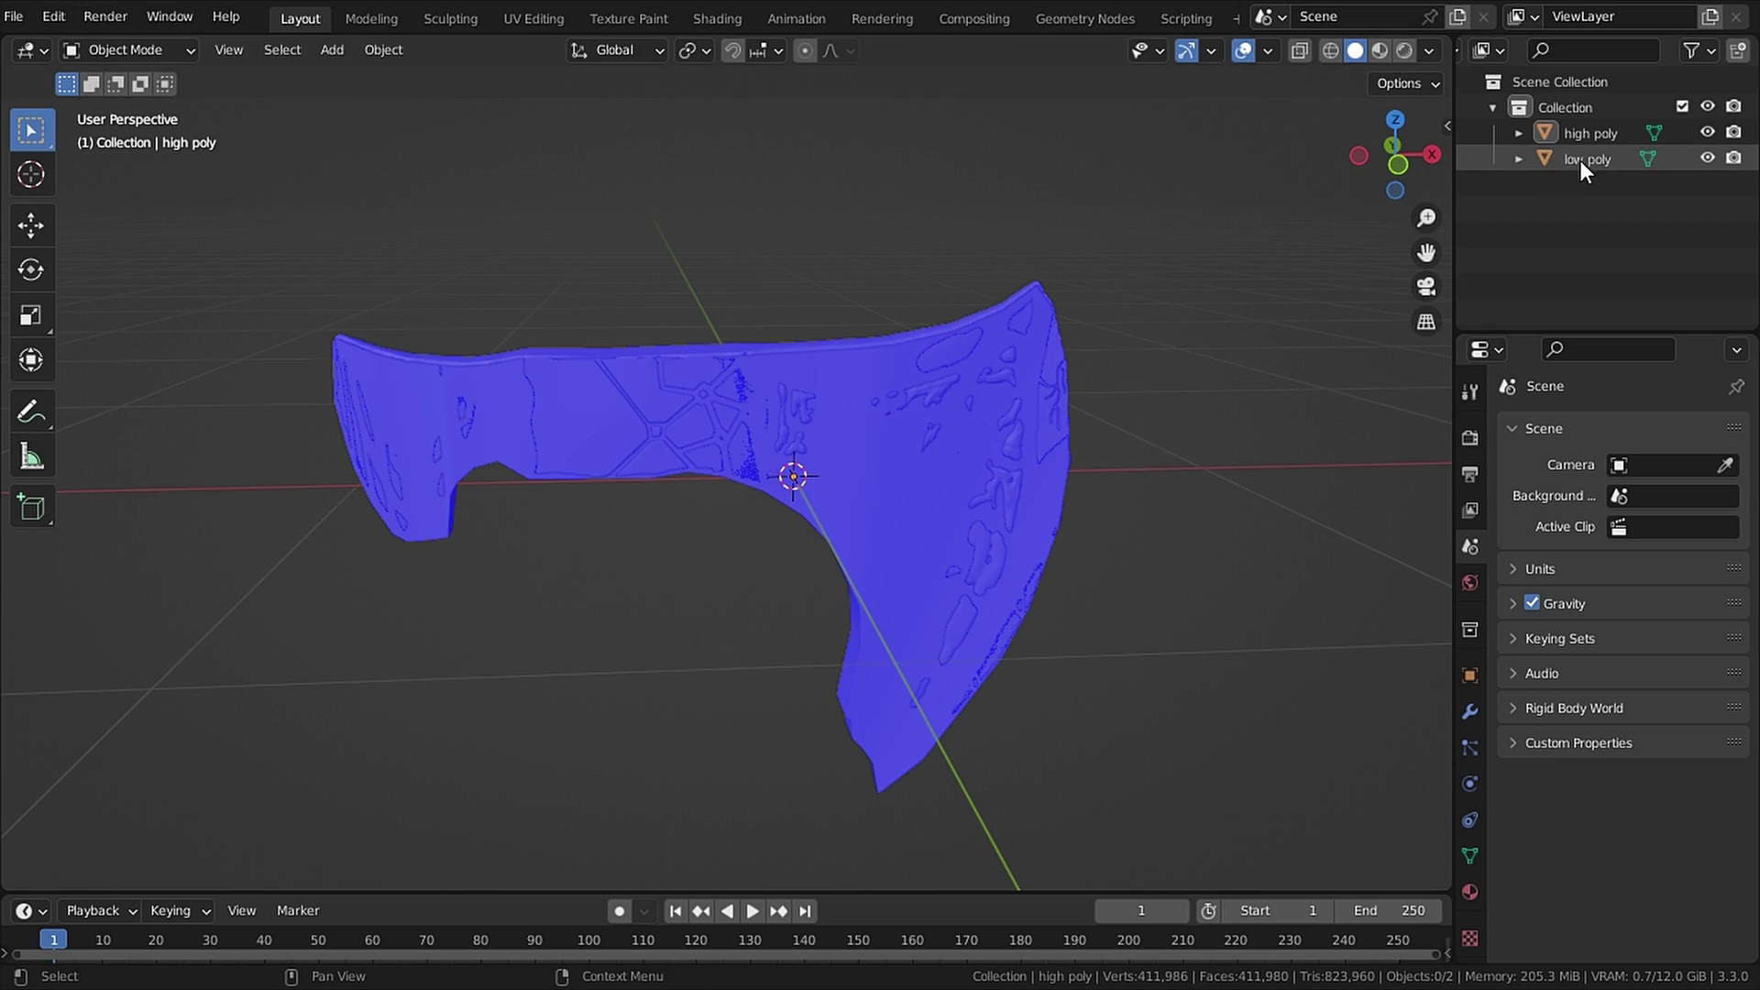
click(1707, 133)
mouse_move(678, 381)
middle_down()
mouse_move(889, 416)
mouse_move(1052, 337)
mouse_move(1150, 257)
mouse_move(735, 267)
mouse_move(616, 348)
mouse_move(714, 465)
mouse_move(813, 381)
mouse_move(806, 413)
mouse_move(688, 405)
middle_up()
scroll(688, 406, up, 2)
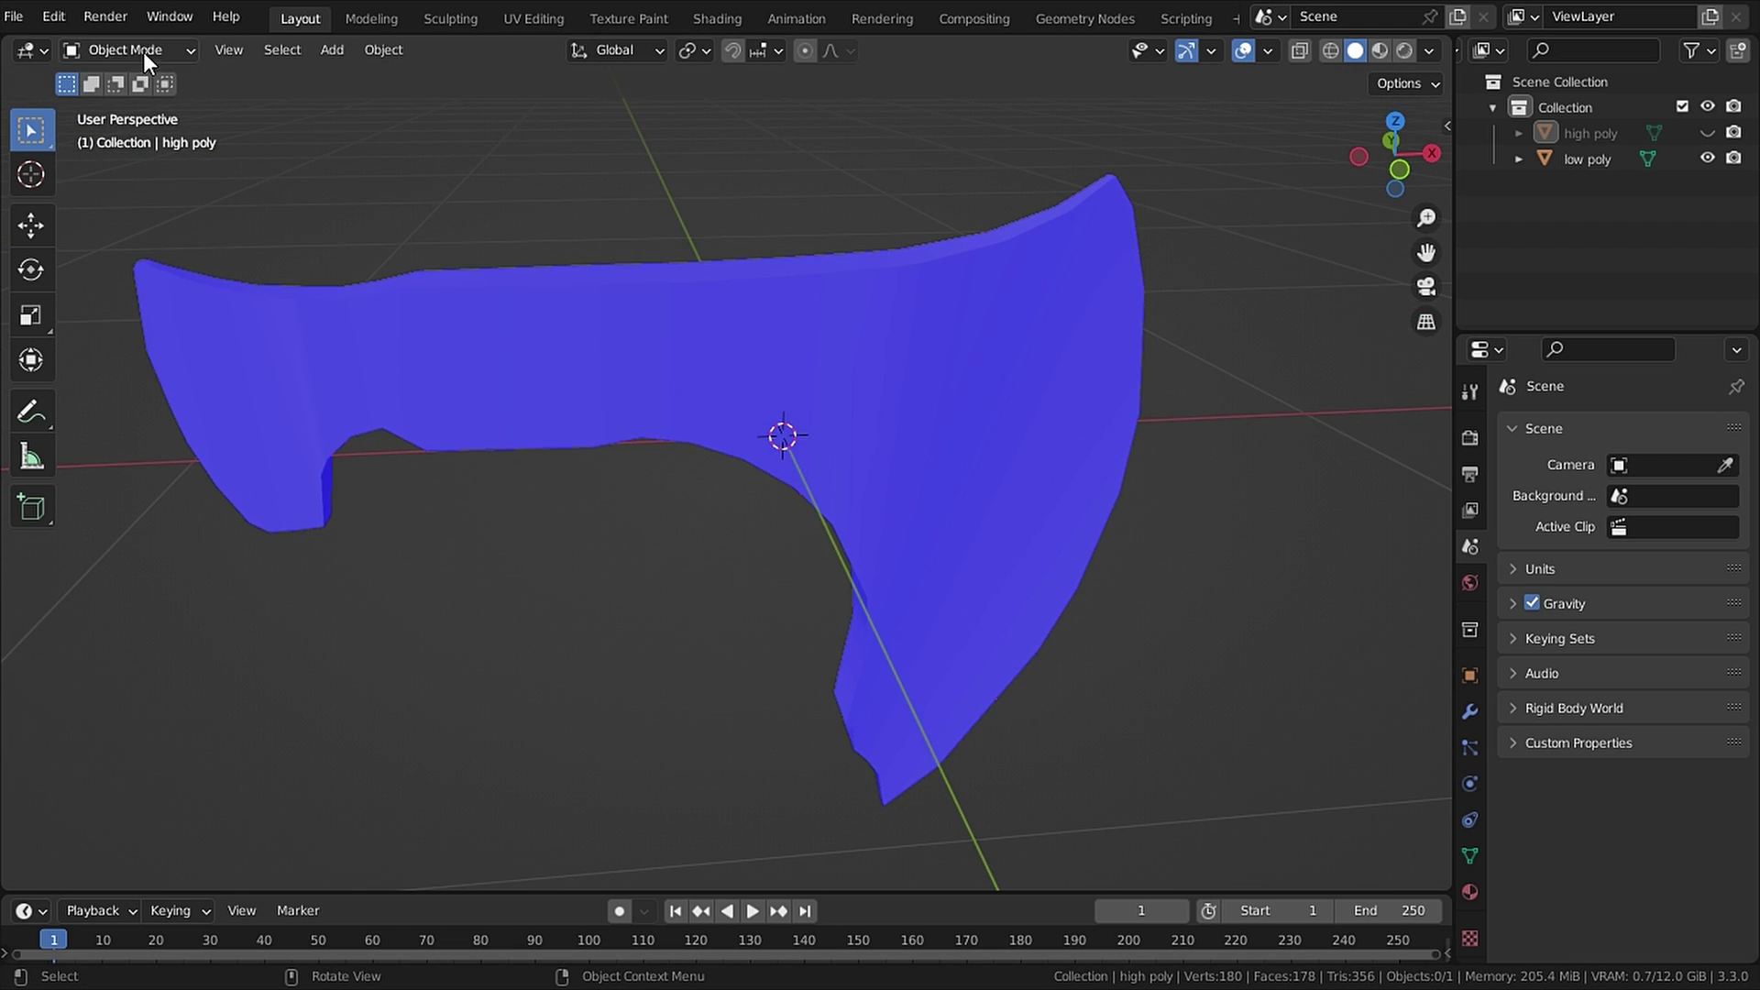
Step: In Edit Mode, flip a test face on the low poly, then recalculate it outward with Shift+N
click(526, 417)
click(74, 57)
click(114, 102)
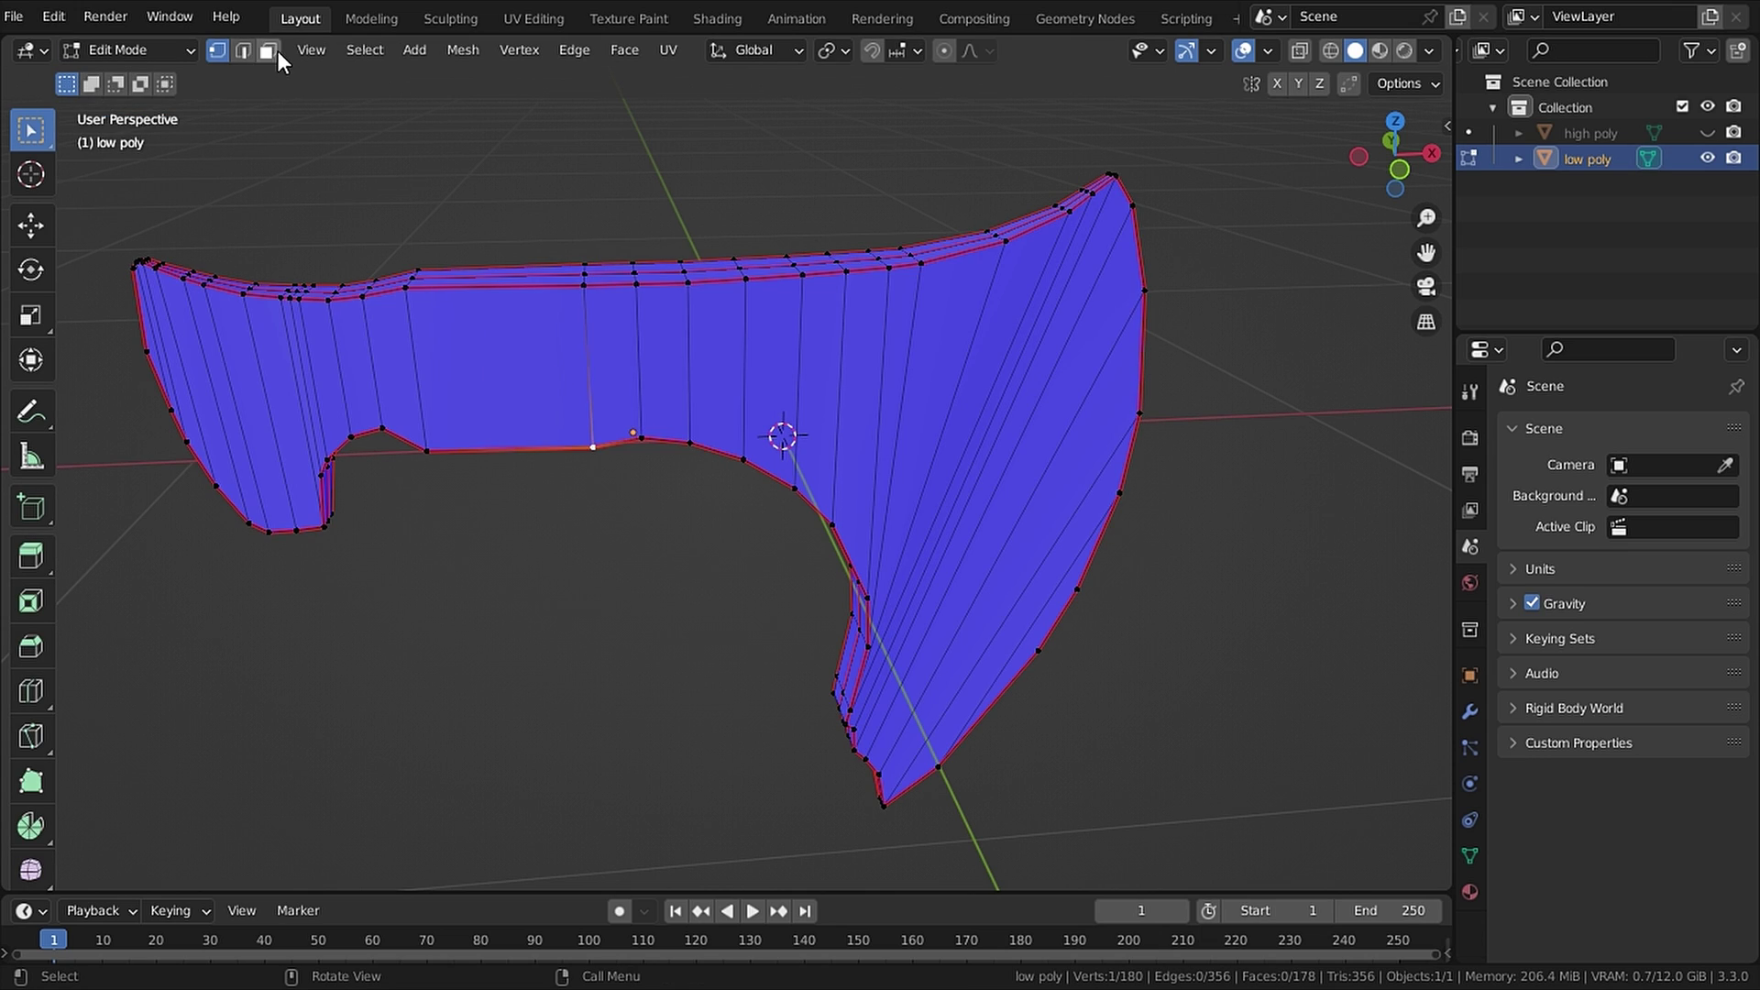
click(267, 50)
click(447, 372)
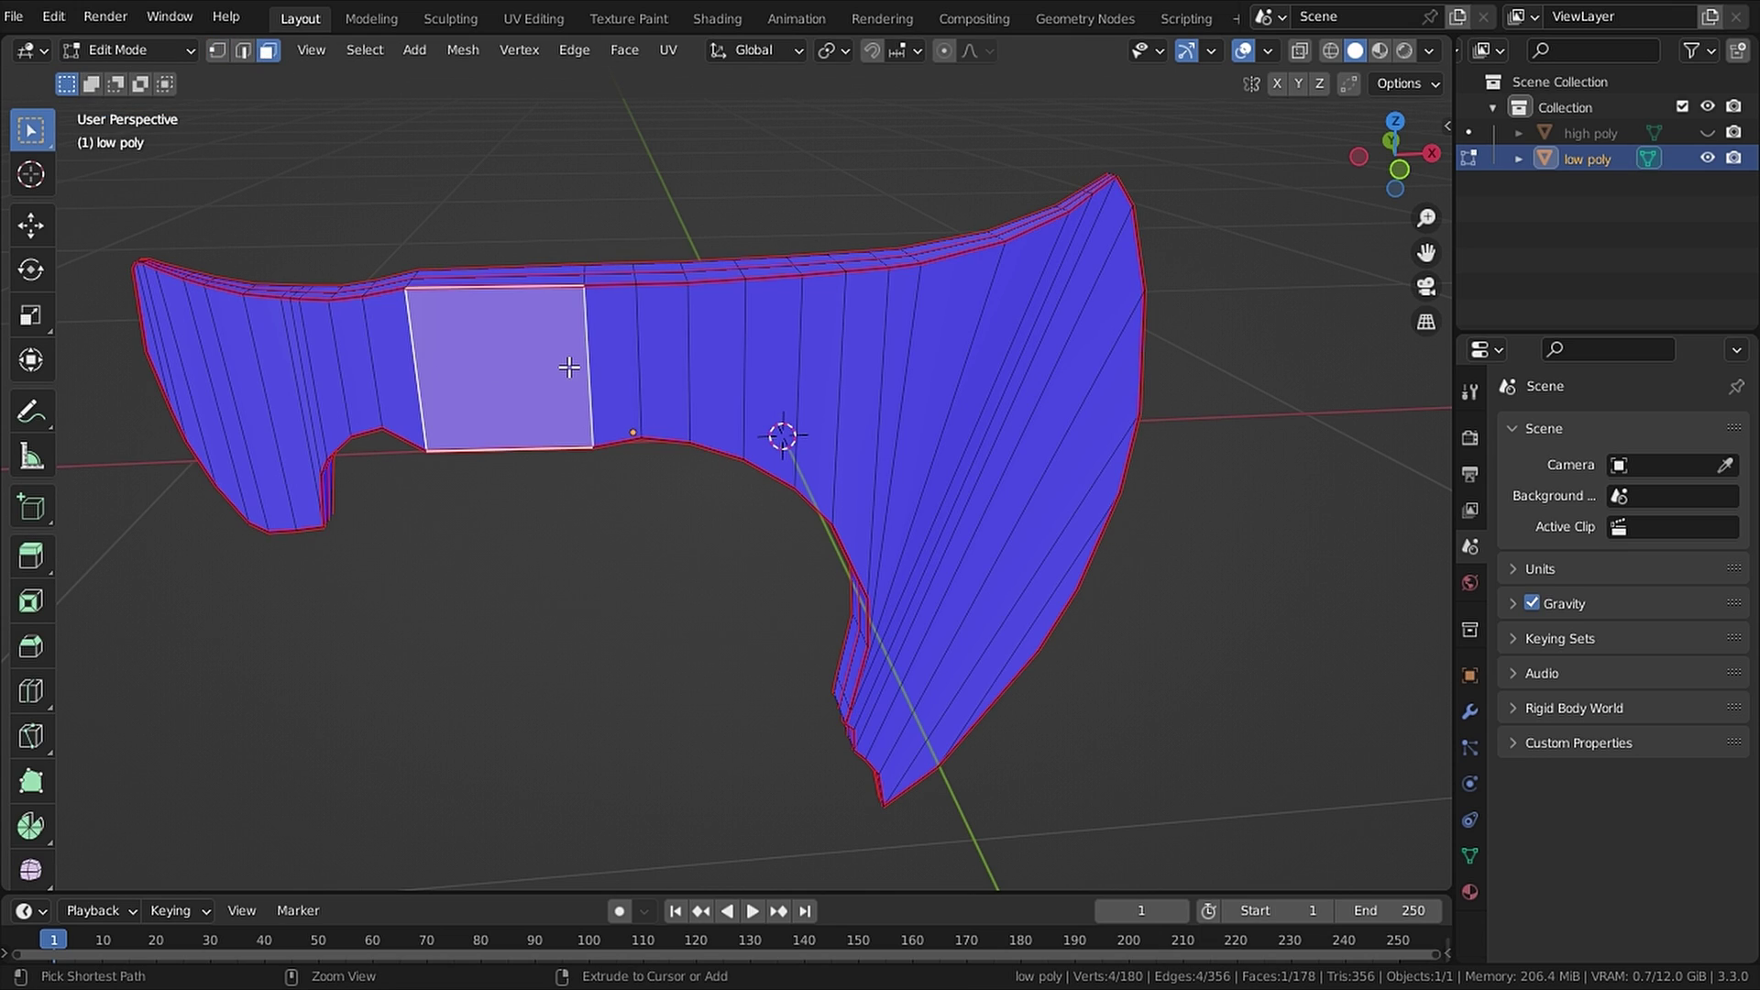
key(ctrl+shift+n)
click(487, 566)
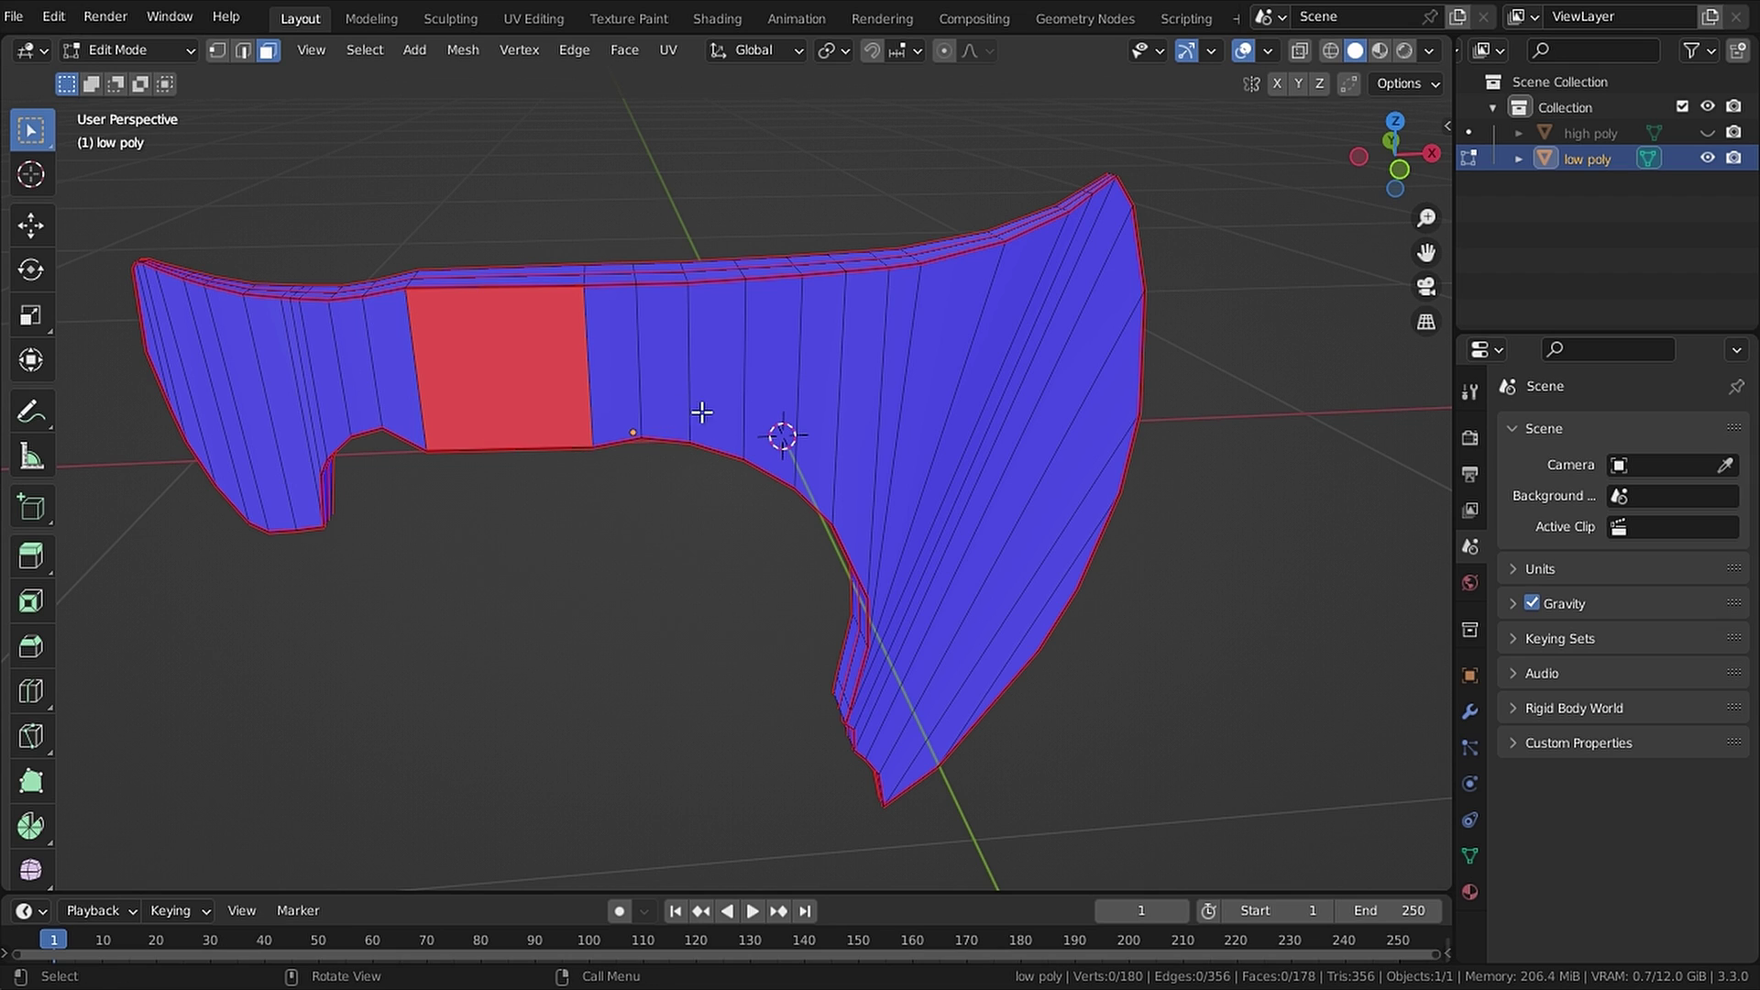
middle_drag(707, 405, 460, 495)
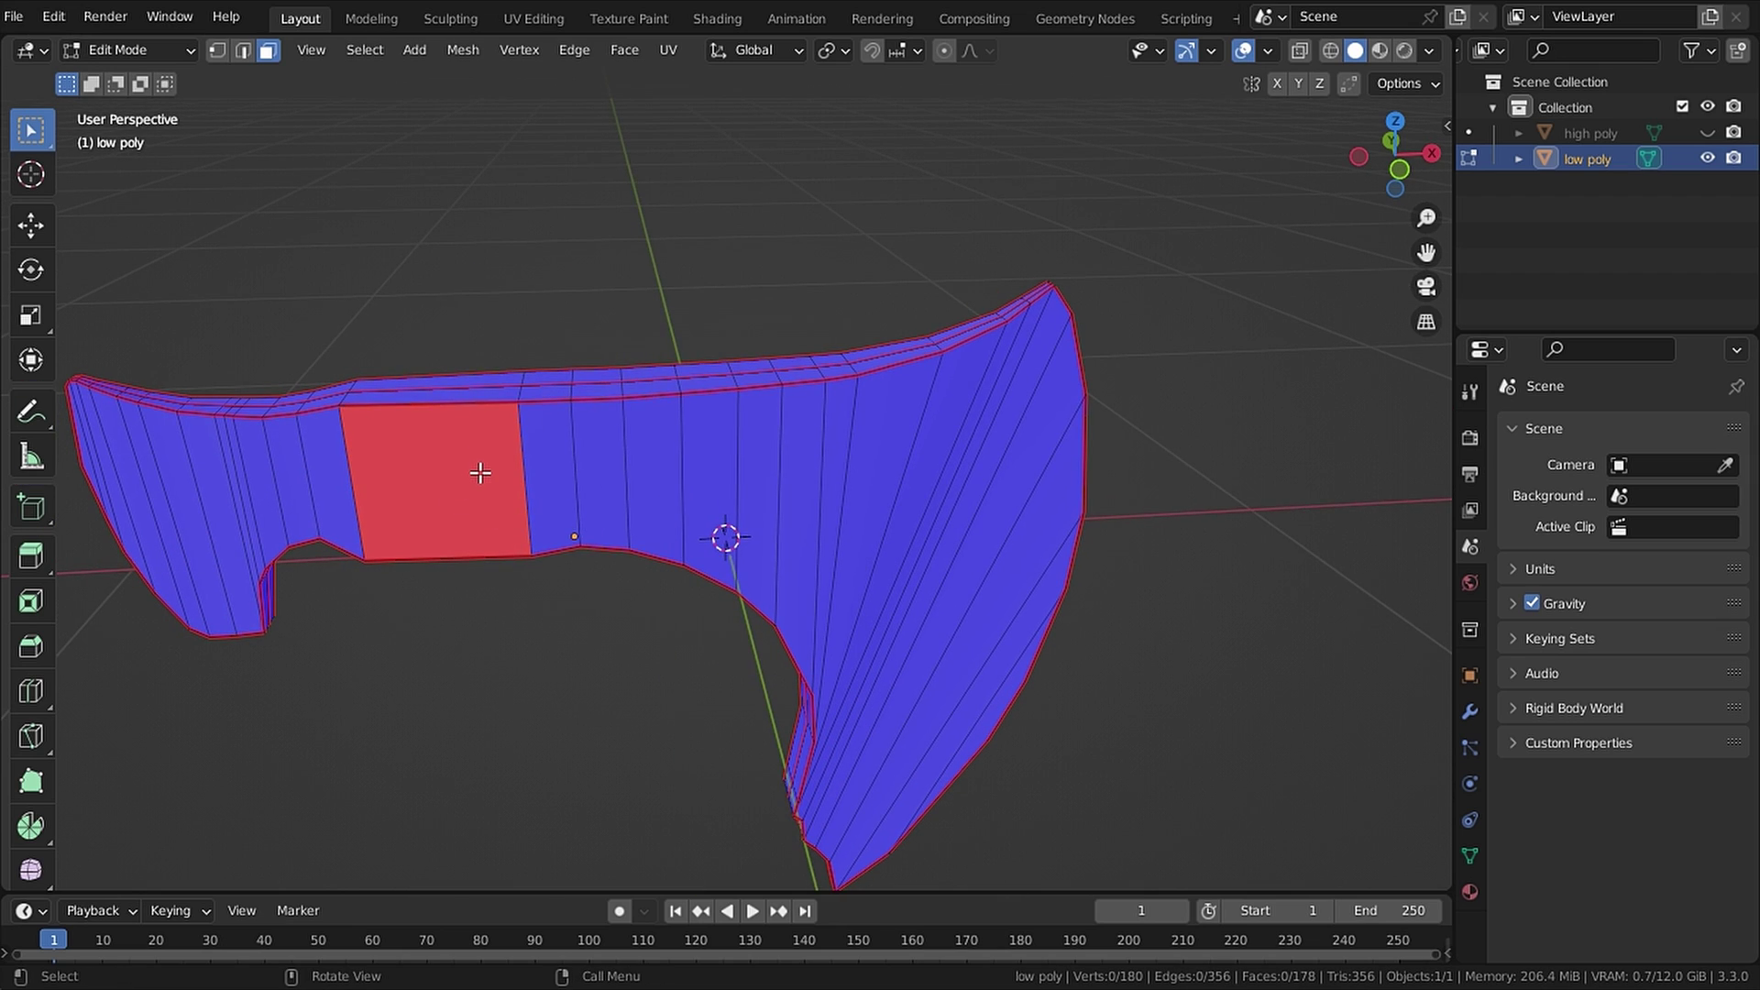
click(481, 472)
key(shift+n)
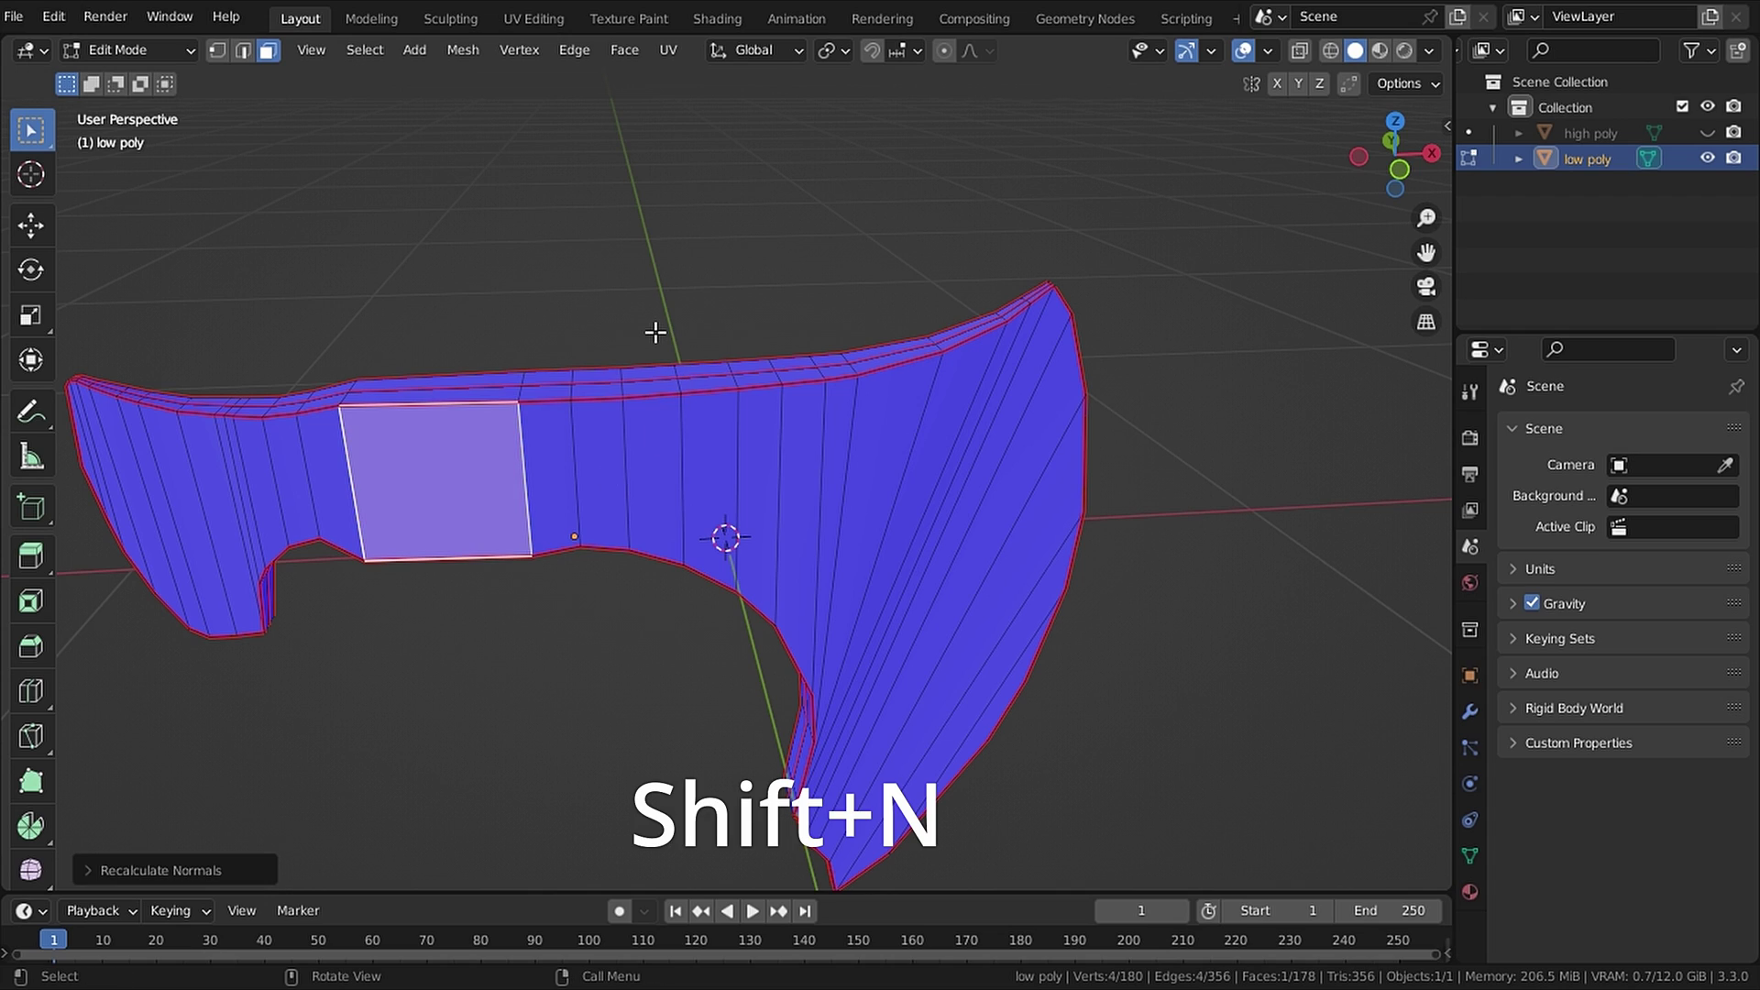
key(Tab)
Step: Compare the low poly against the high poly sculpt, ending with only the low poly visible
click(1707, 159)
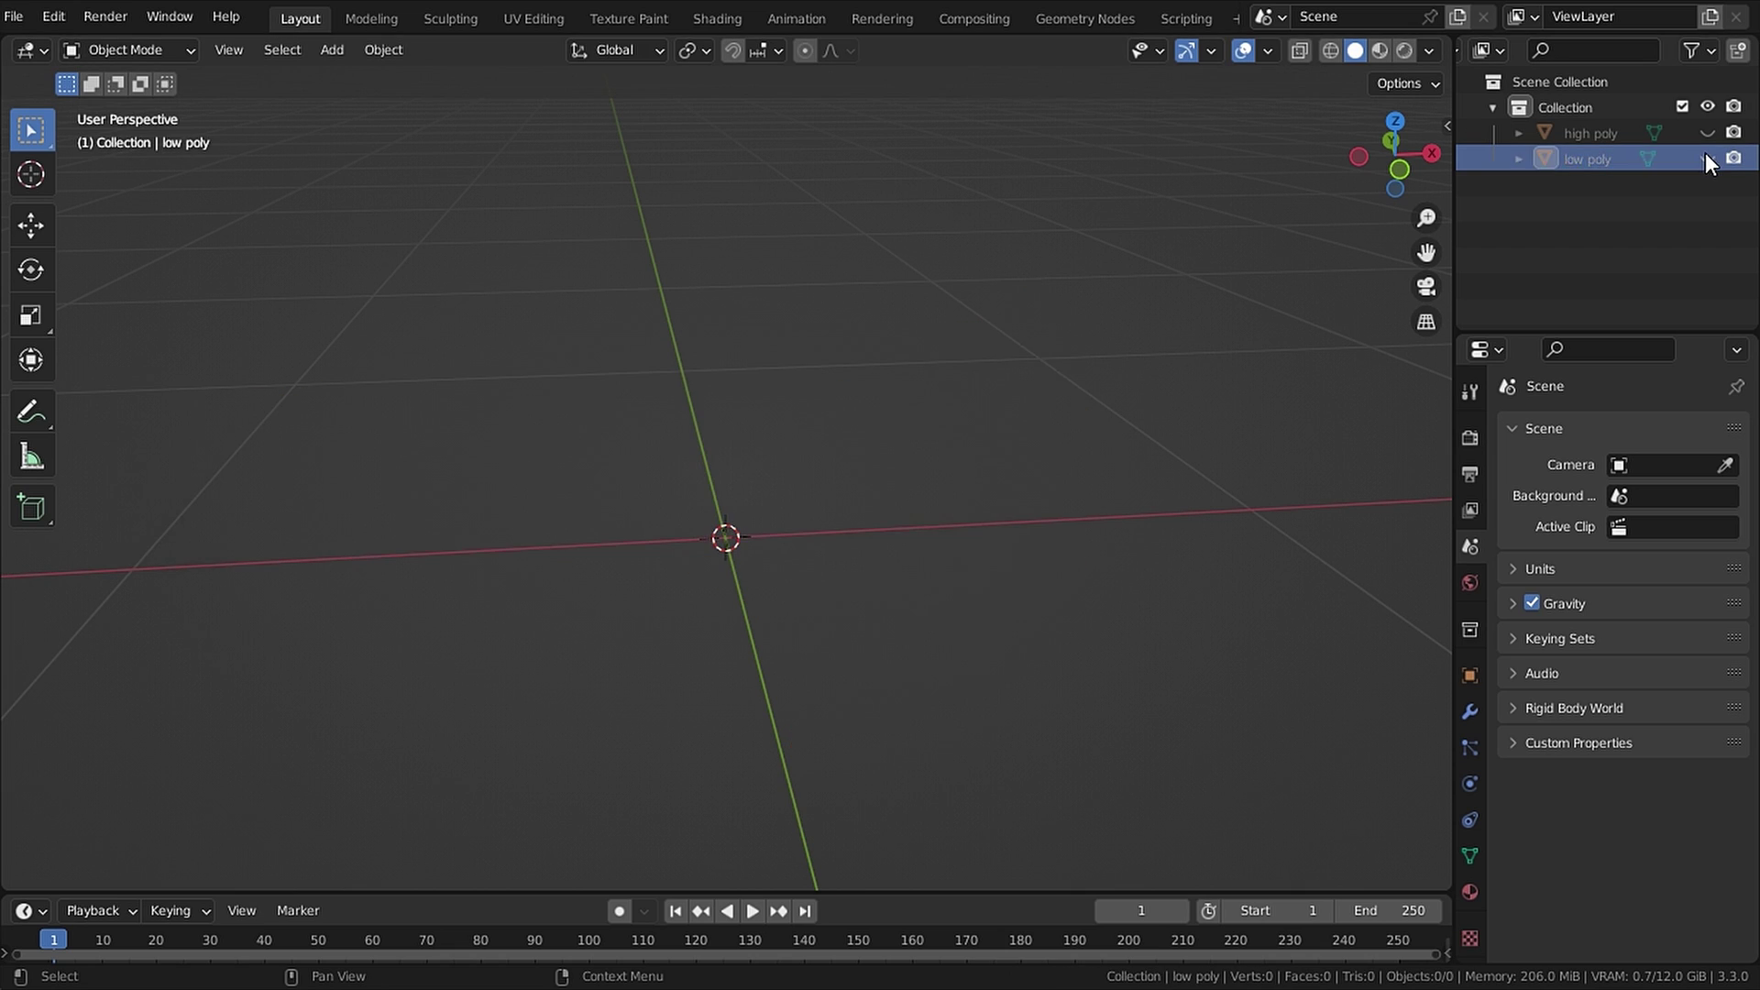
click(1707, 133)
middle_drag(531, 459, 740, 420)
scroll(740, 420, down, 4)
click(1707, 159)
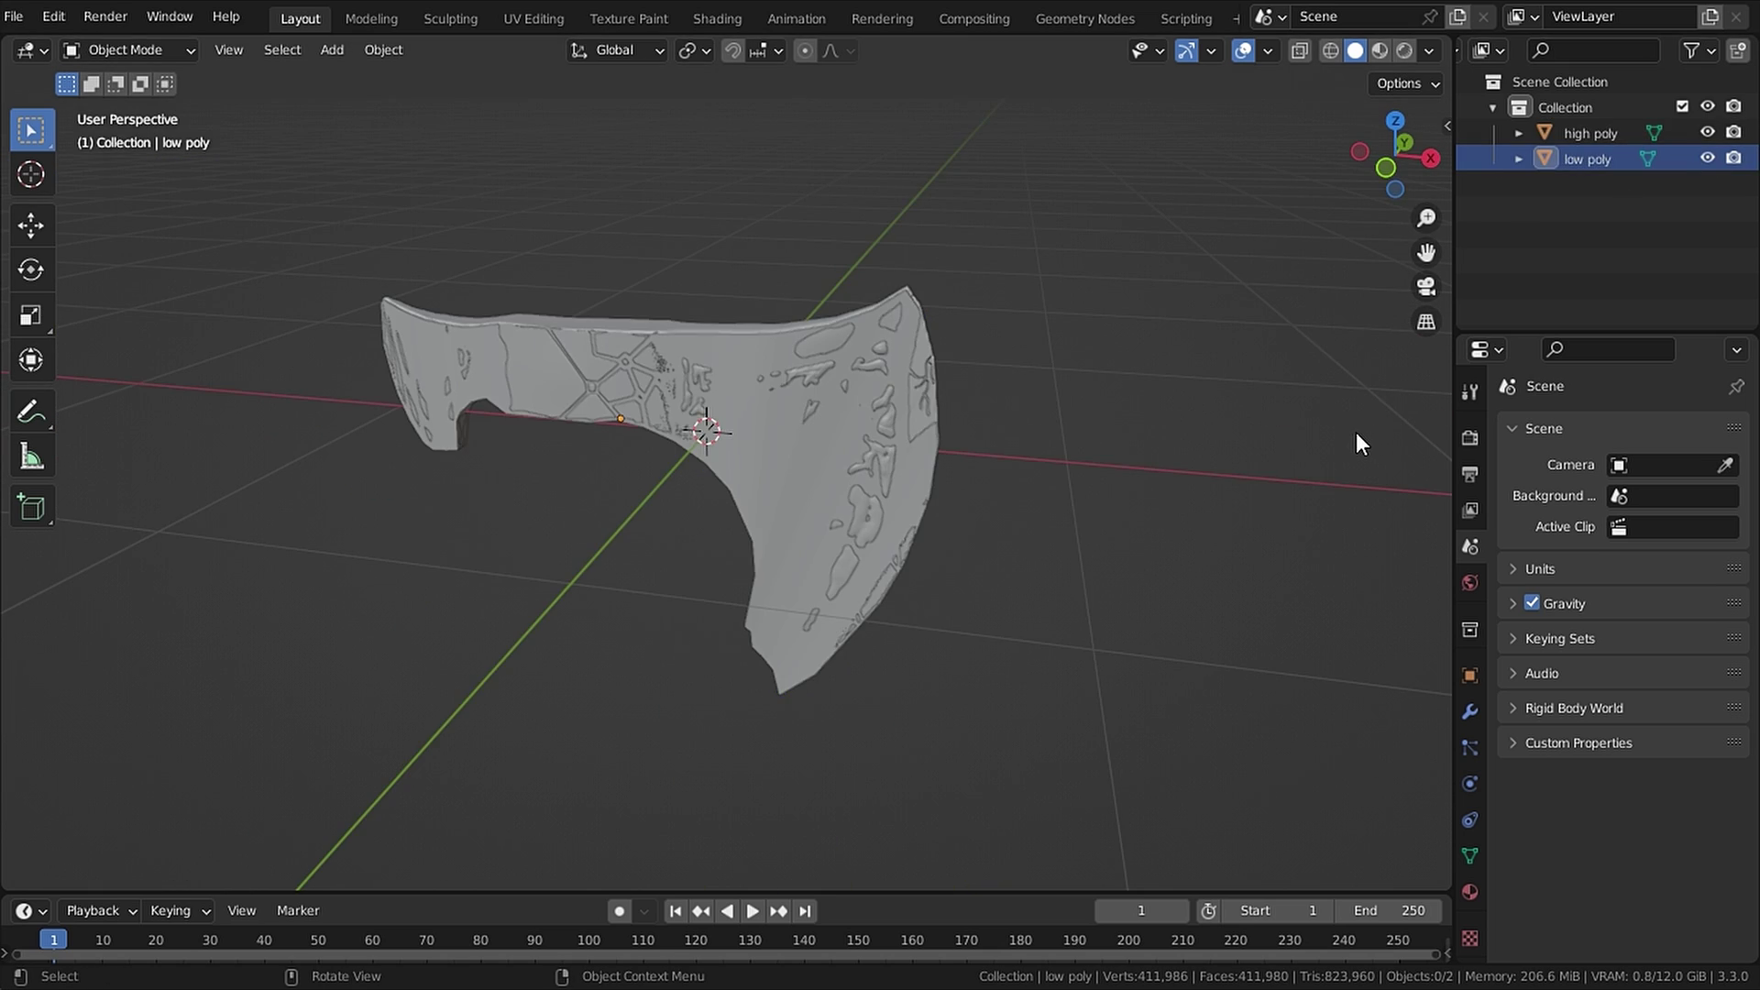
click(1708, 133)
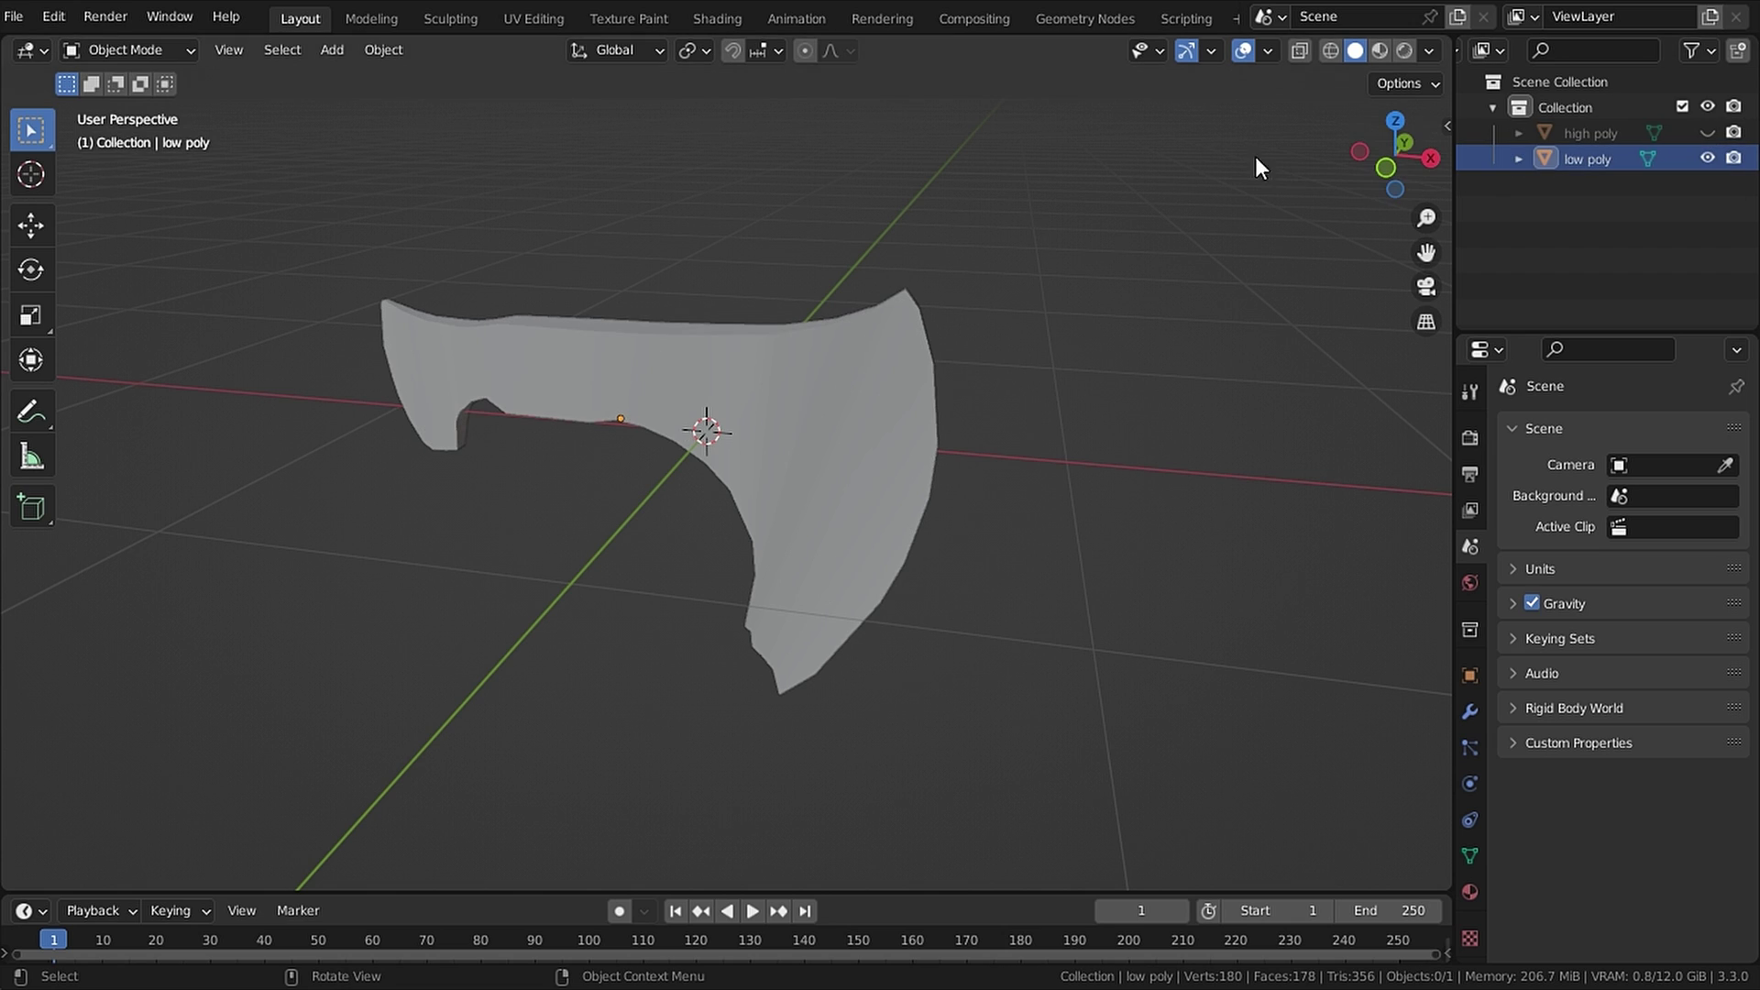
Step: In the UV Editing workspace, unwrap the whole low poly mesh with Smart UV Project
click(533, 19)
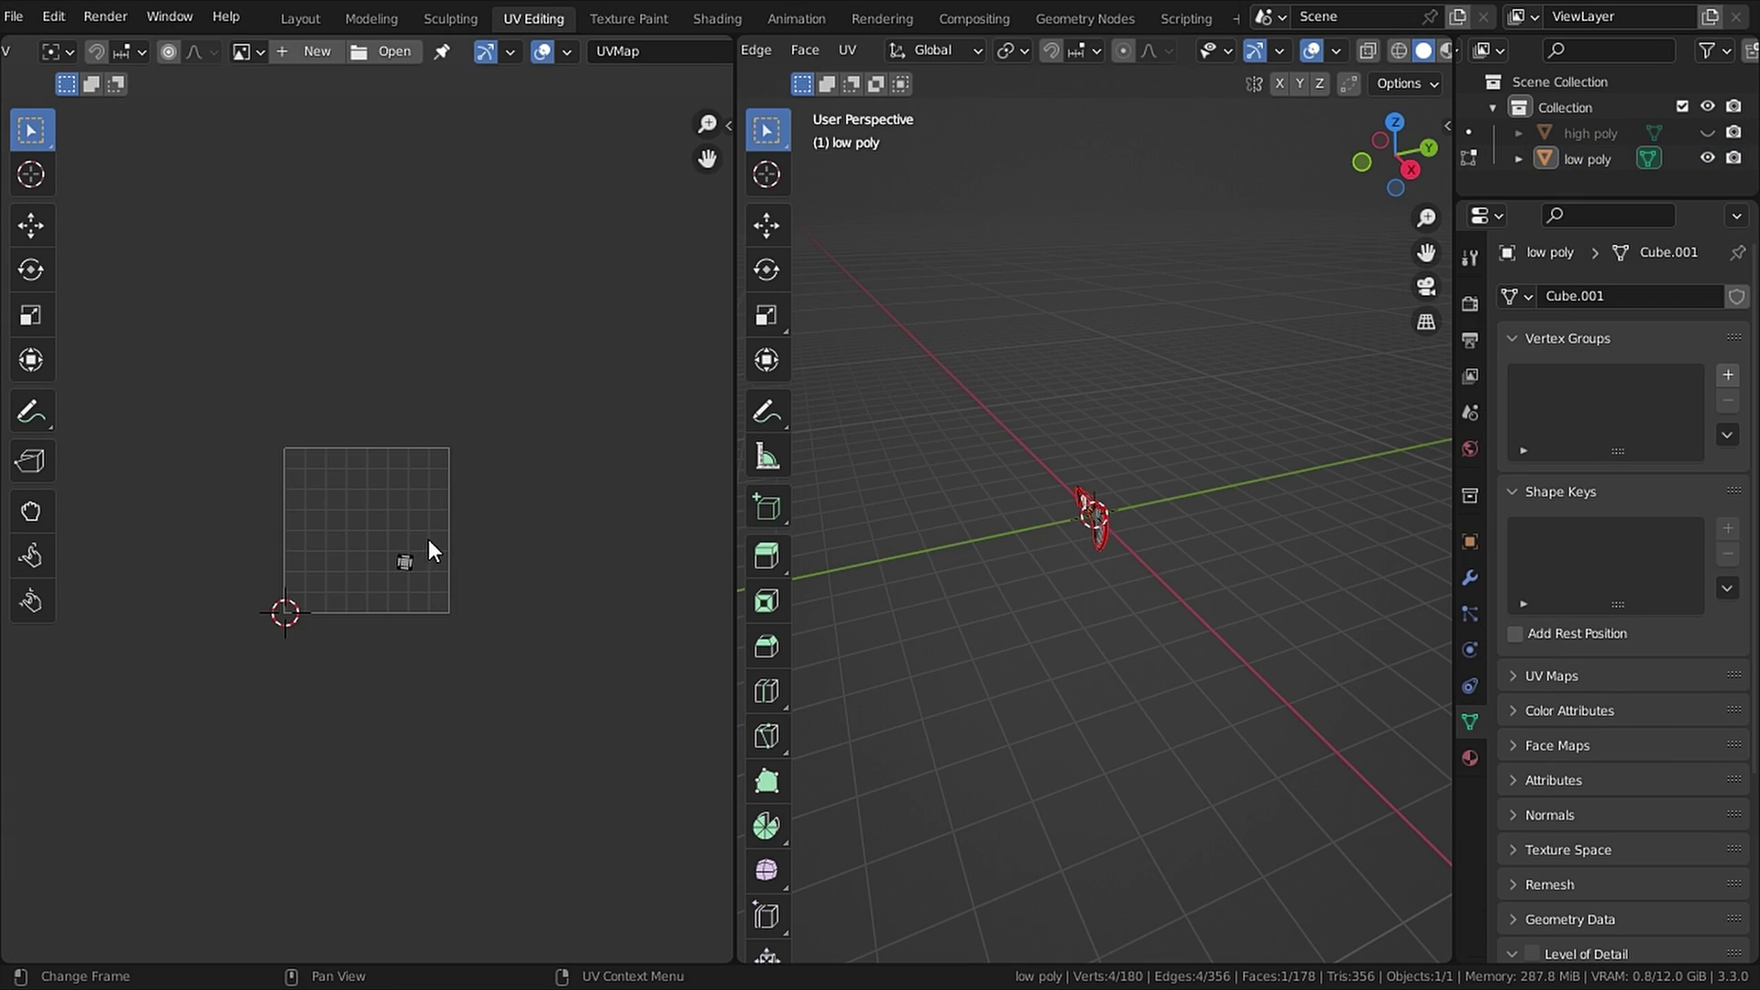
scroll(1208, 512, up, 6)
middle_drag(1143, 385, 1149, 283)
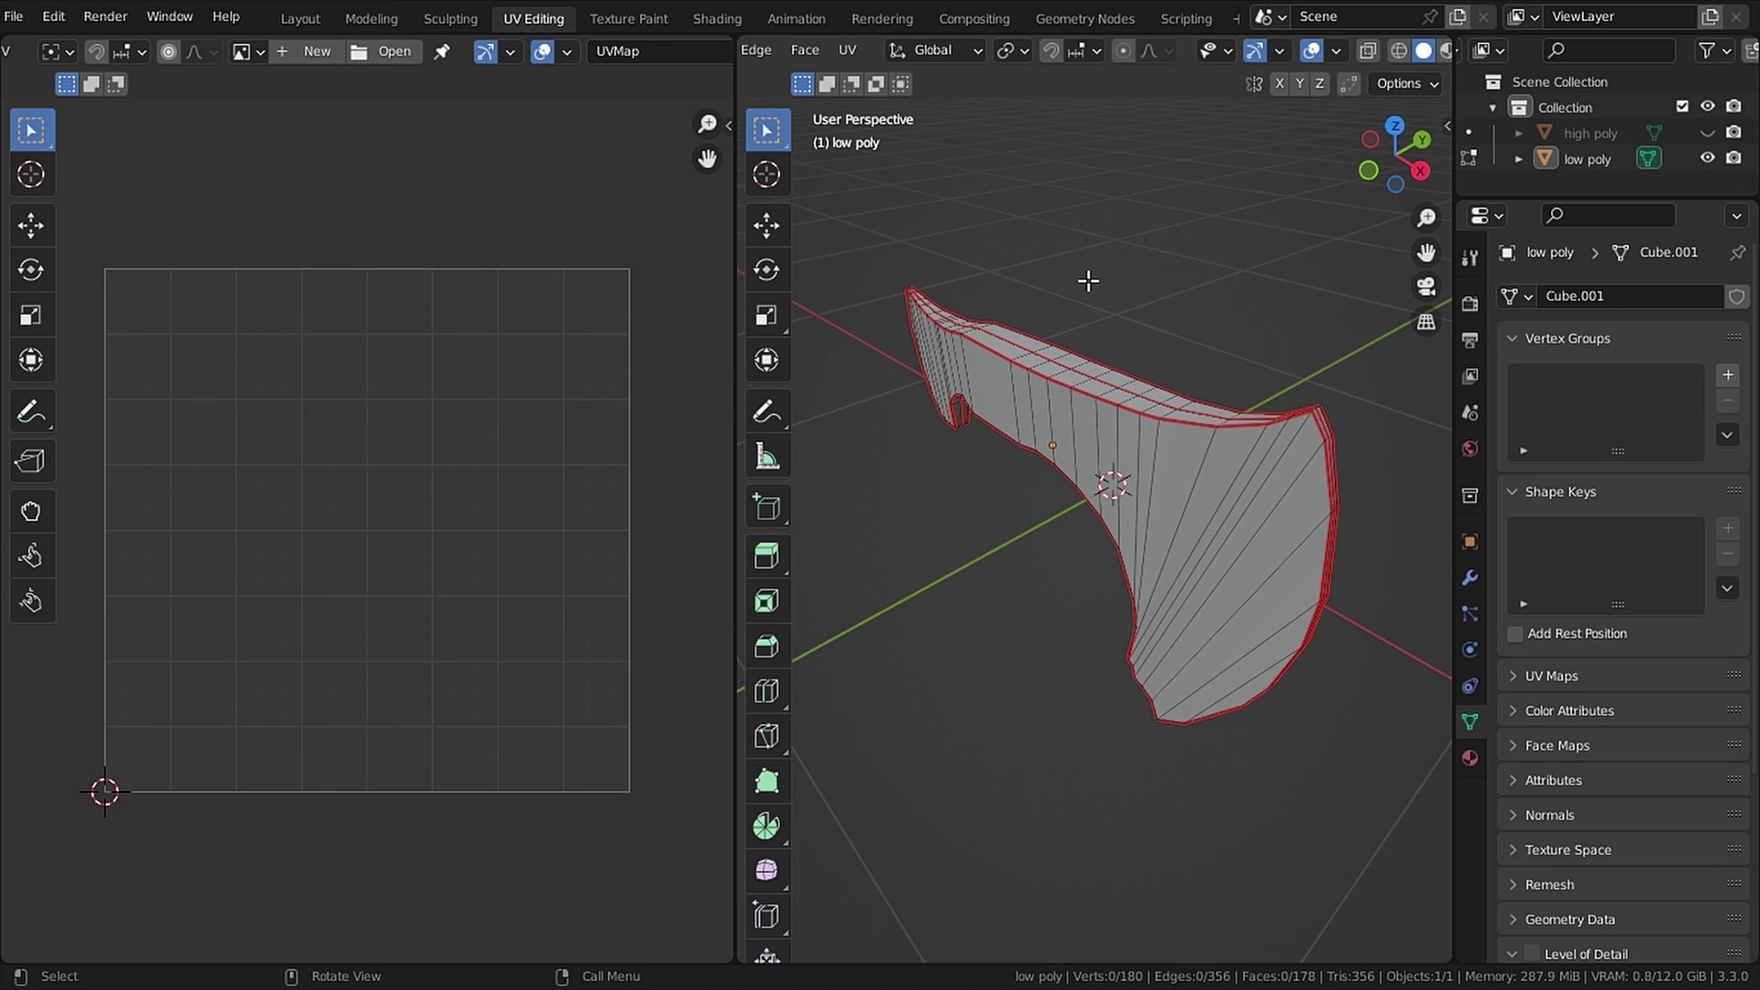
key(a)
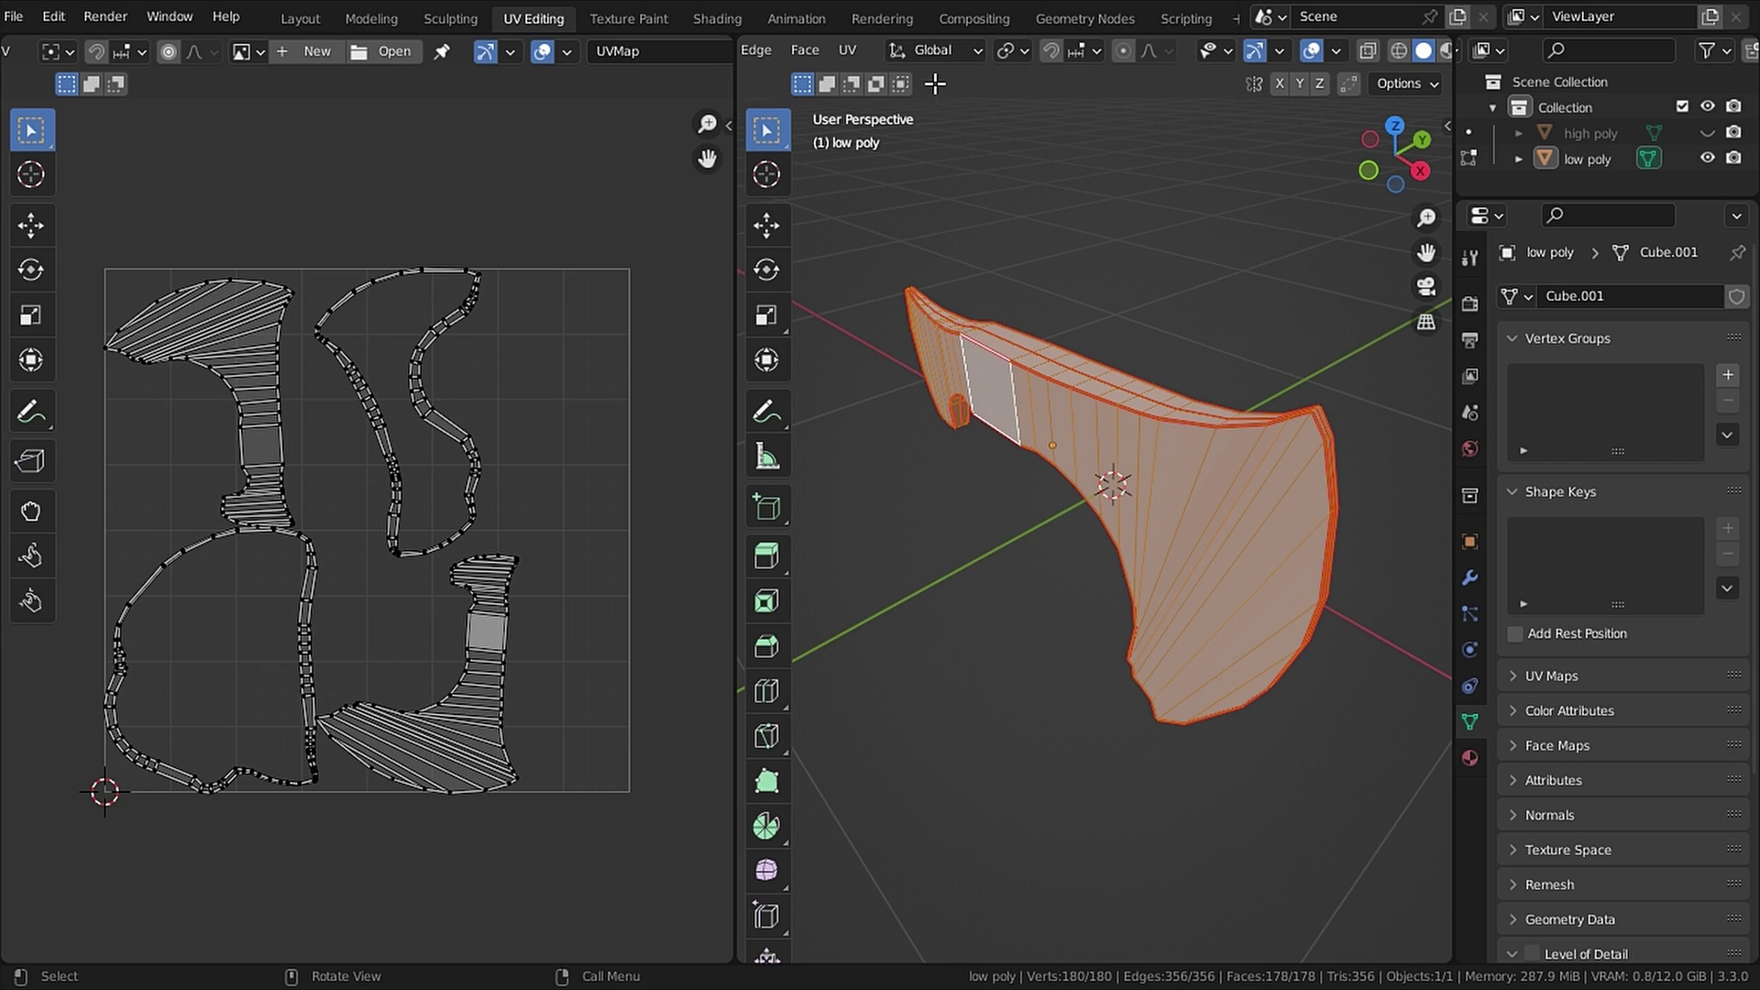
click(849, 50)
click(886, 110)
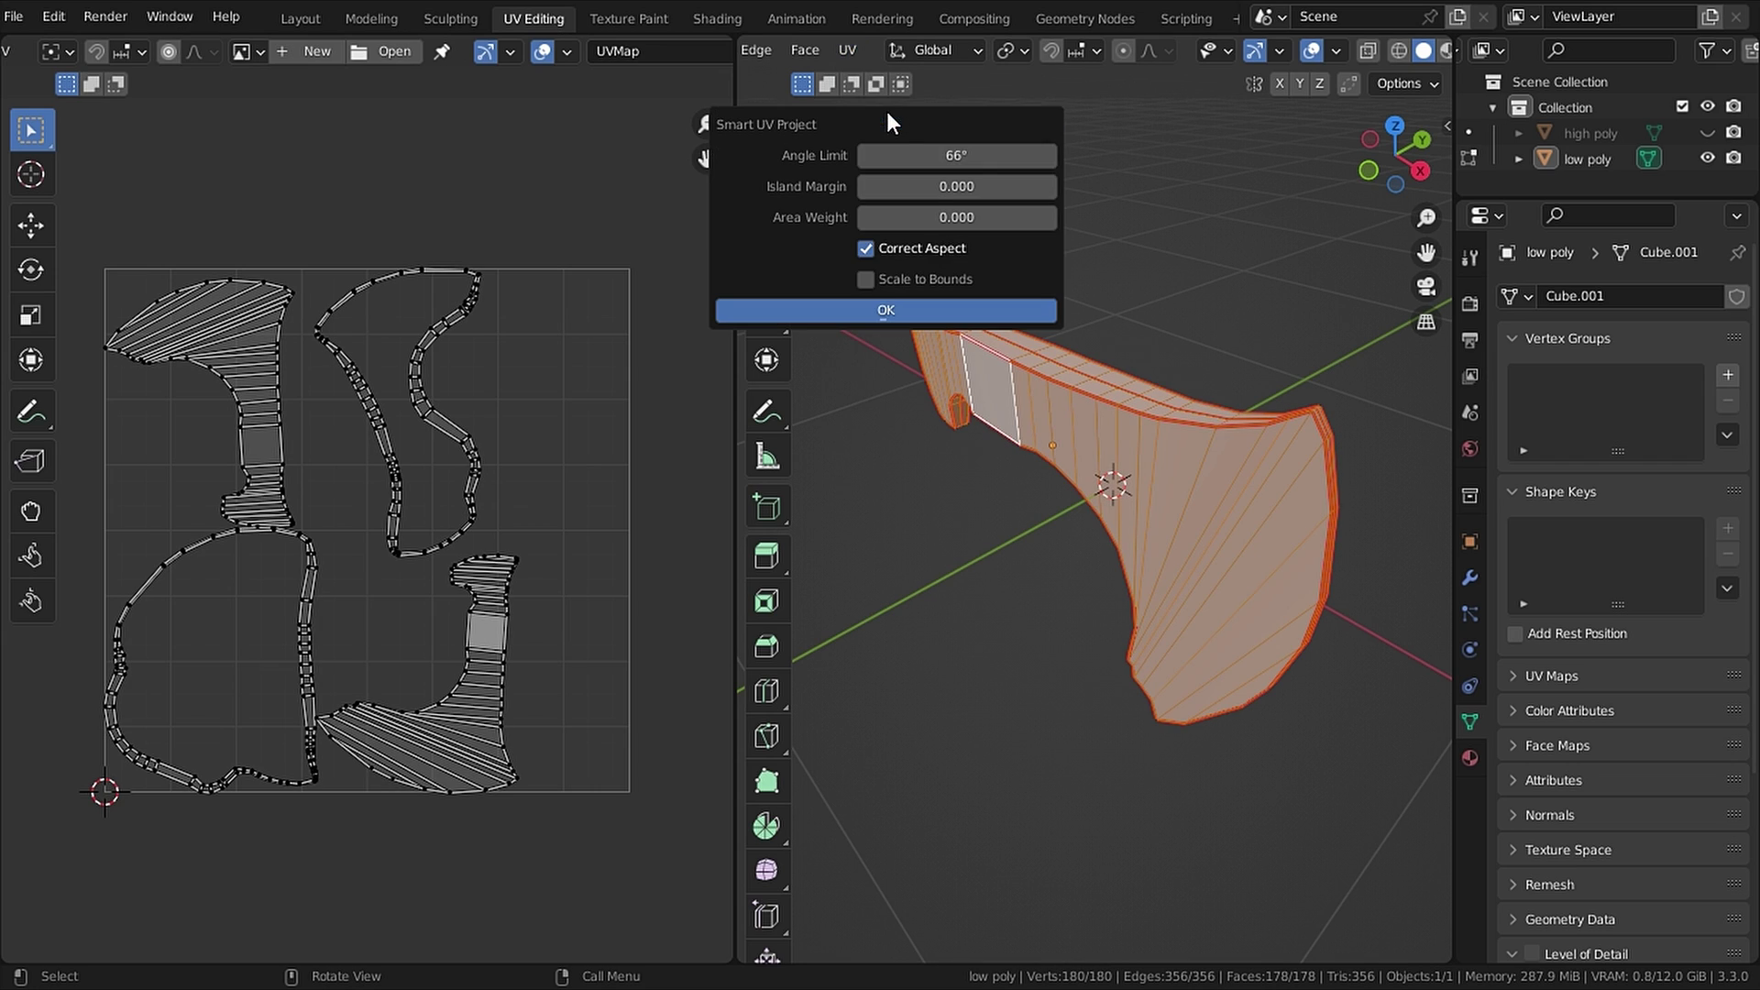
click(915, 310)
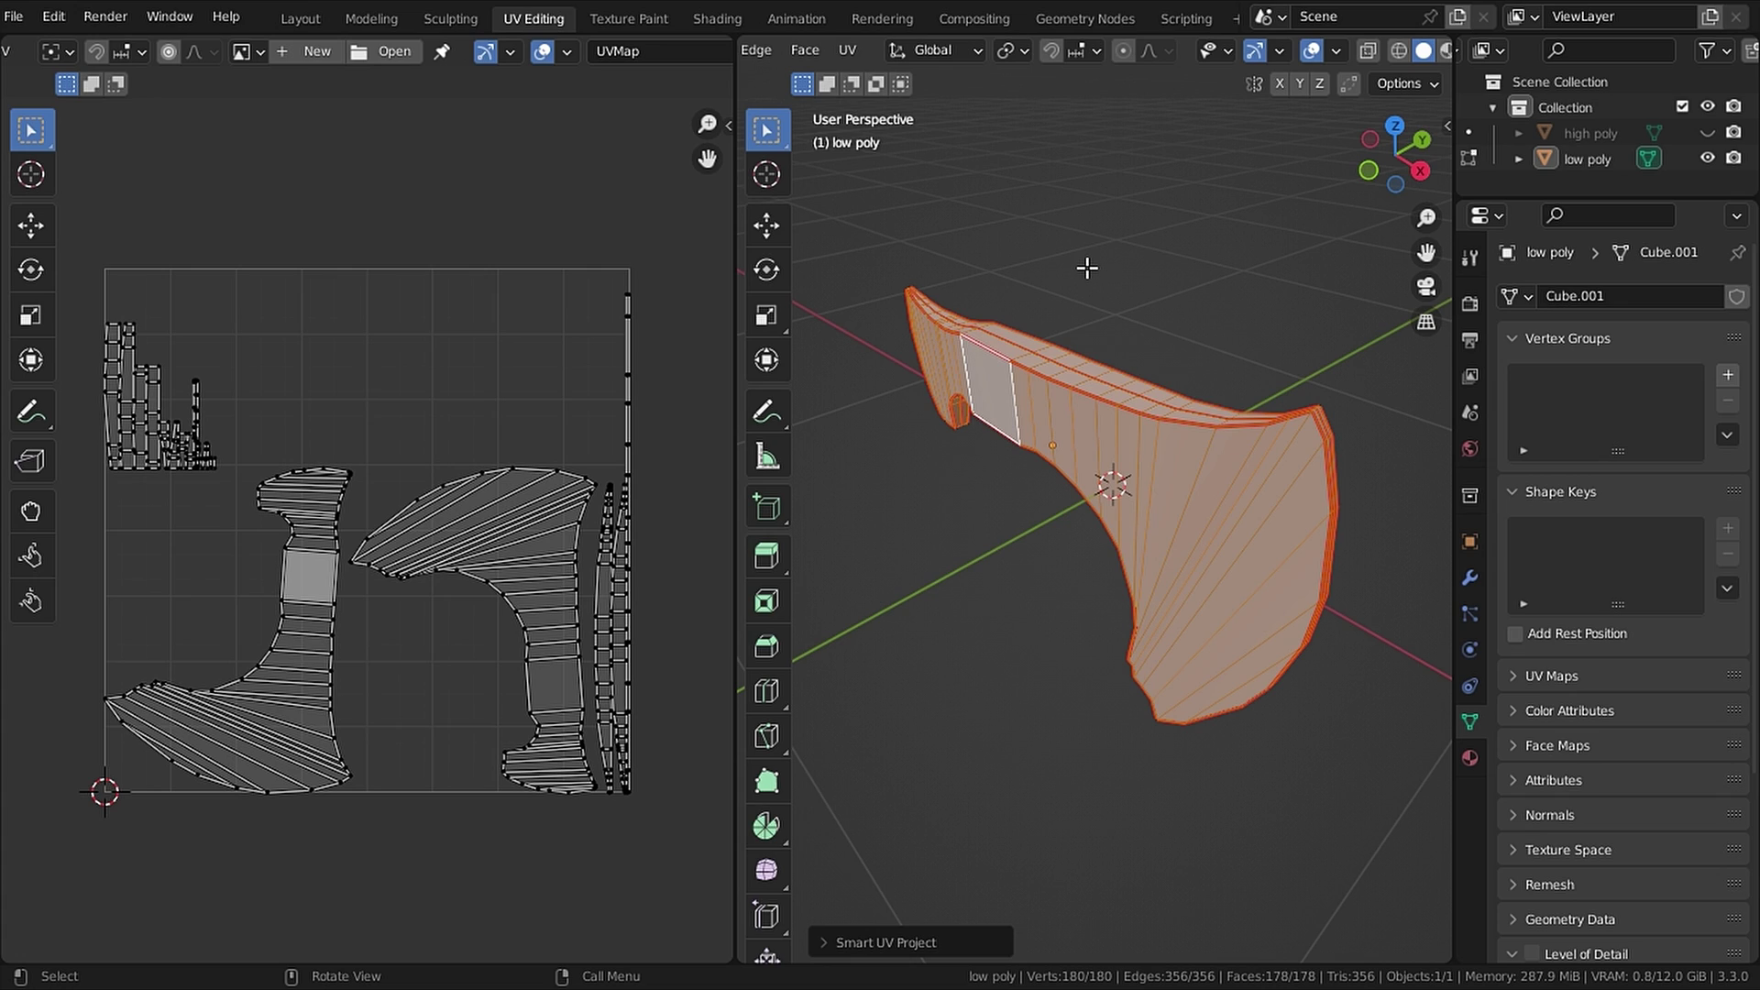
Step: Reselect the whole mesh and redo its UVs with a standard Unwrap
key(alt+a)
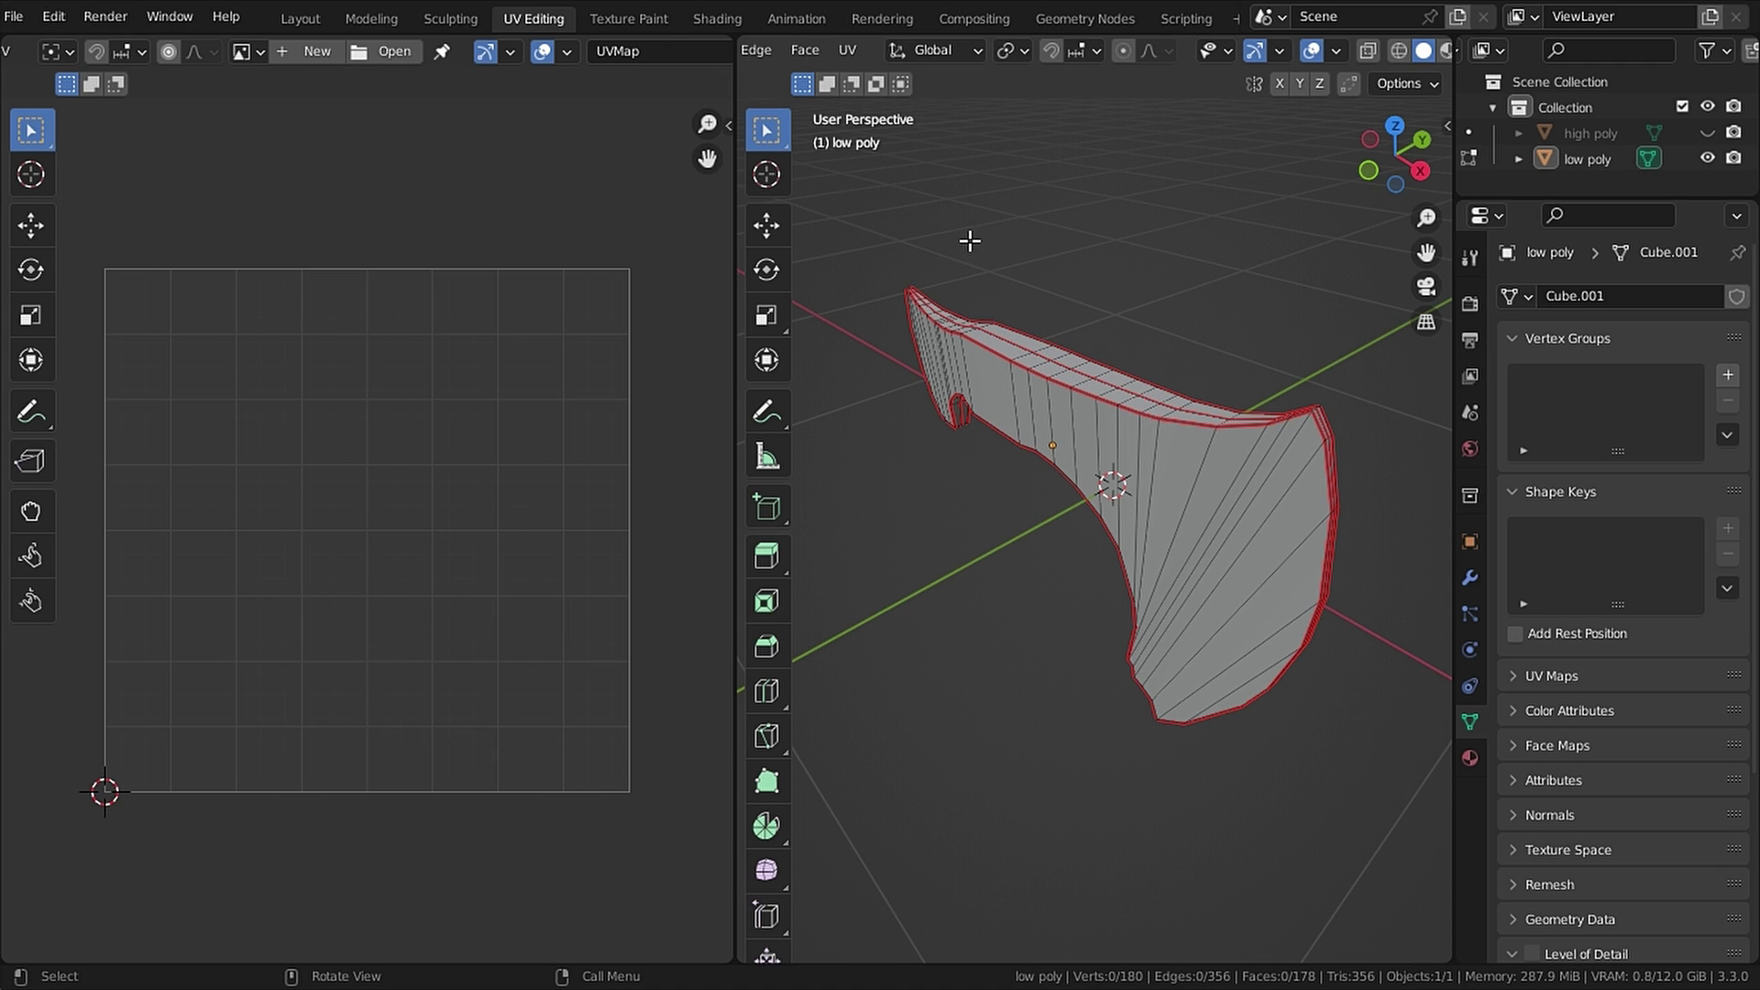
key(a)
click(848, 50)
click(871, 80)
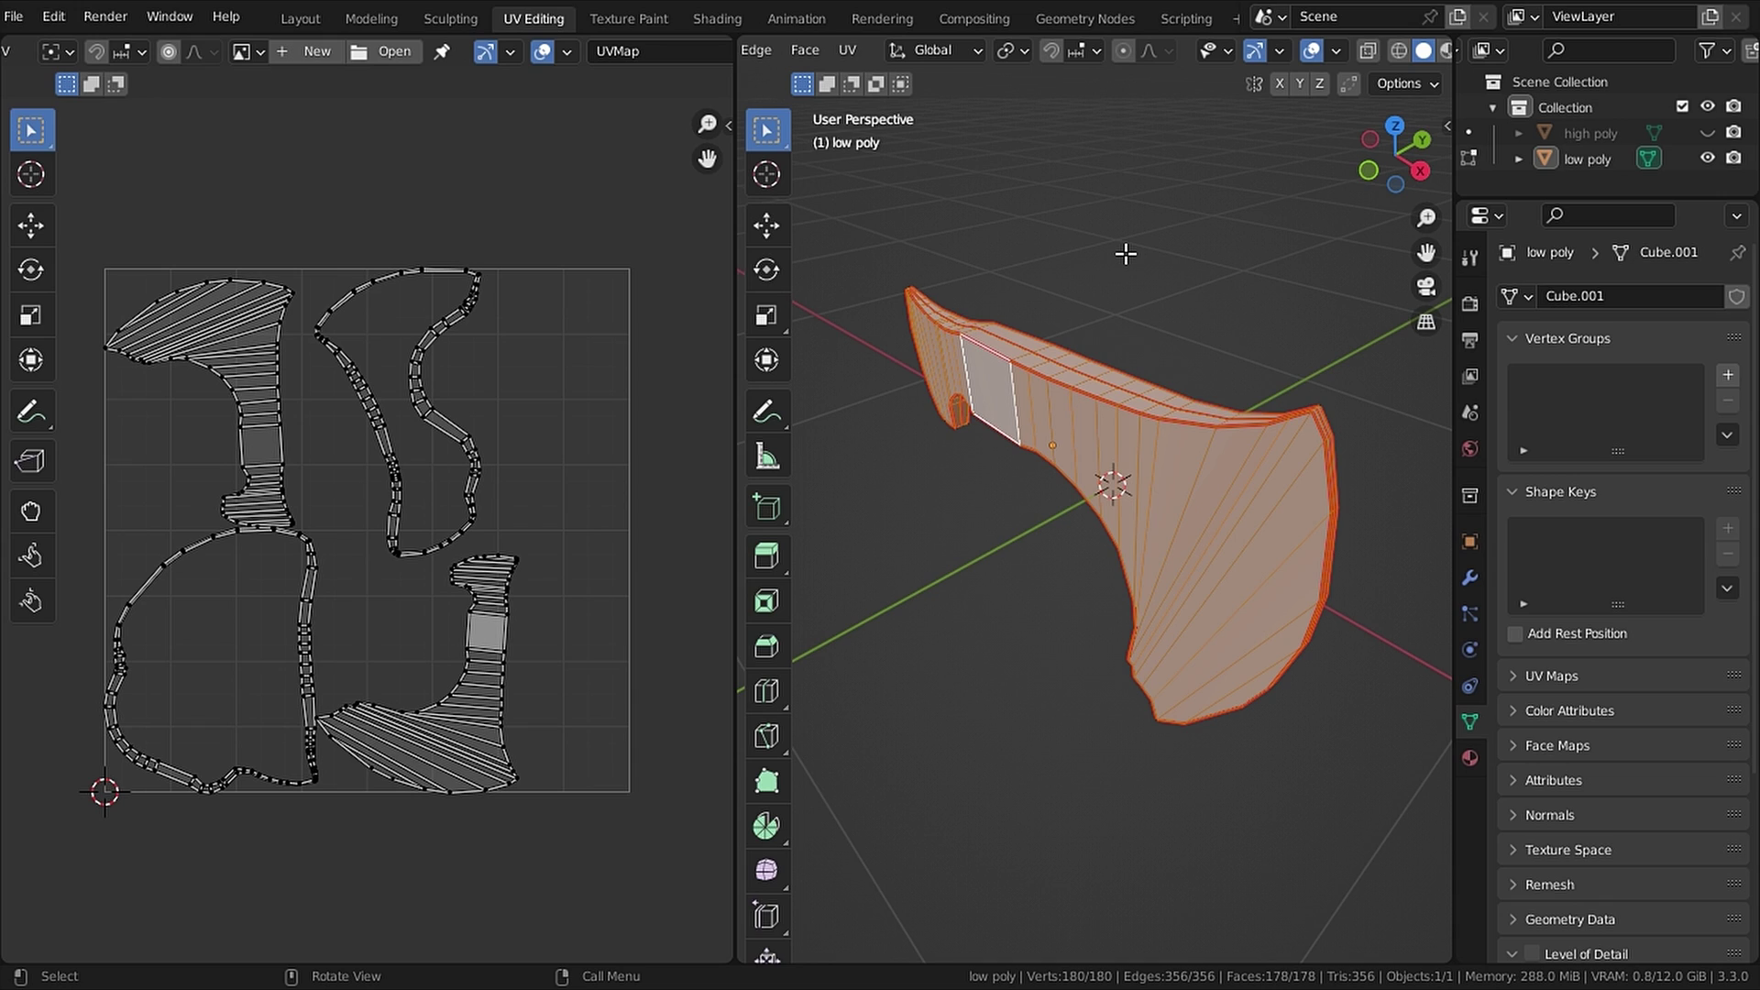
Step: Switch to the Shading workspace and change the Render Engine from Eevee to Cycles
click(717, 20)
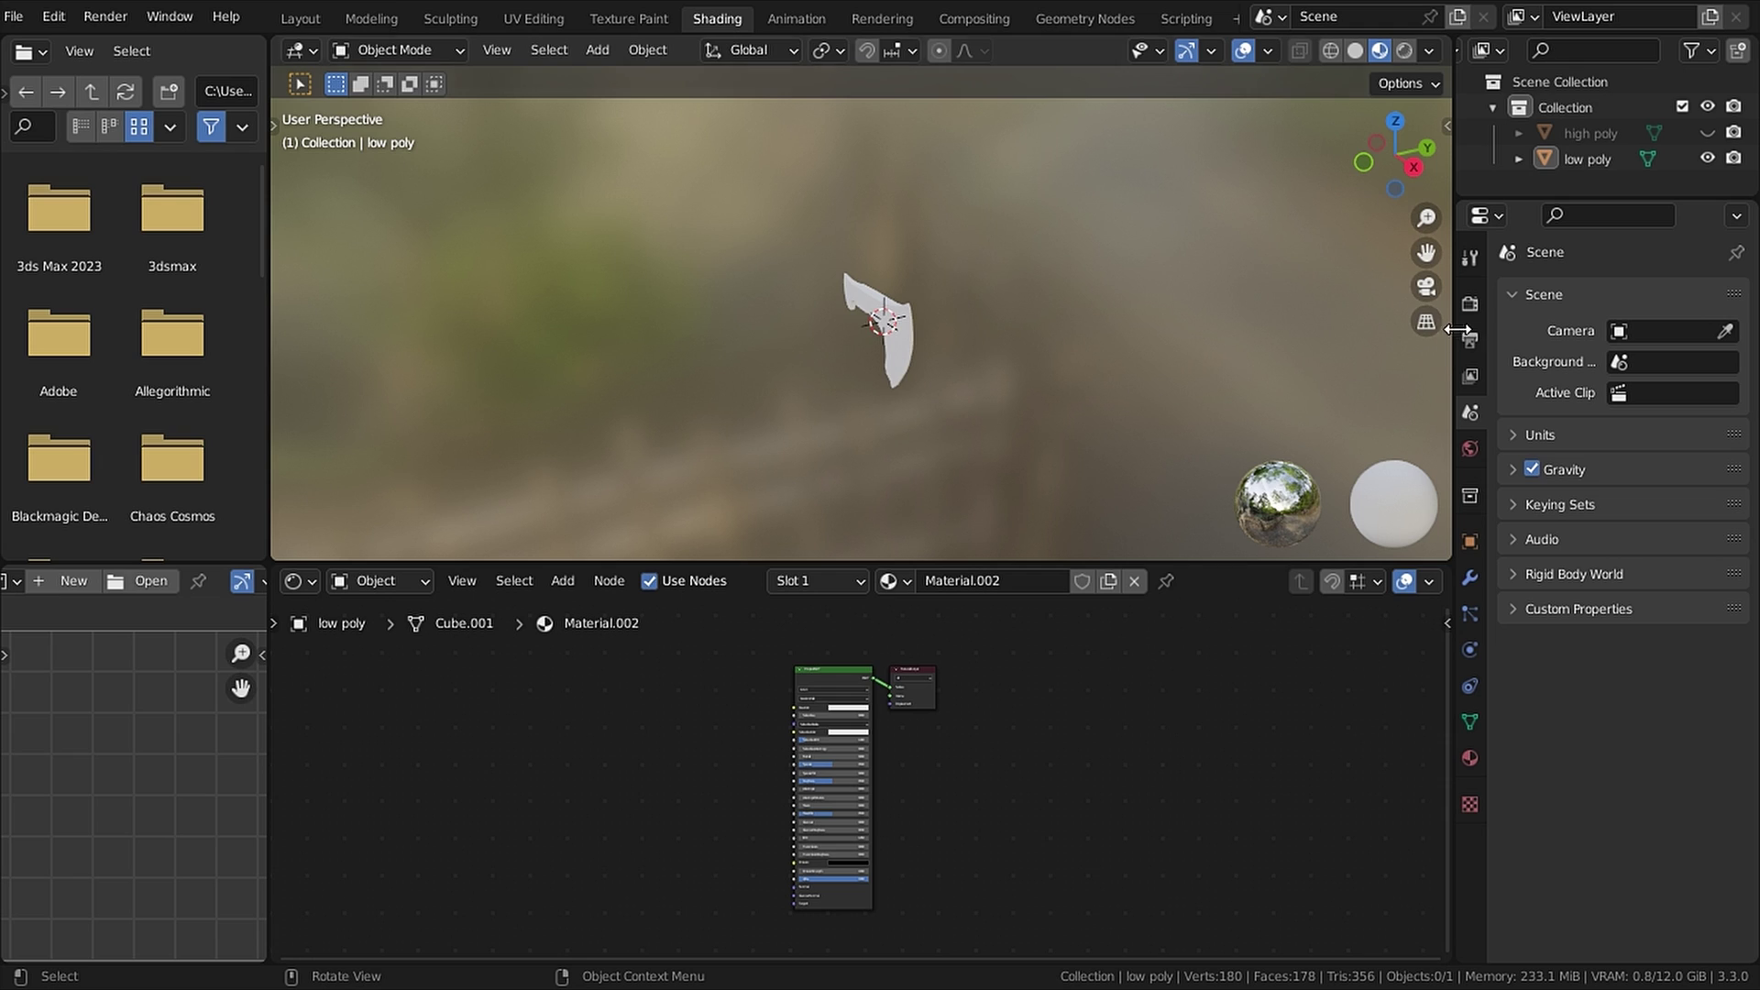
click(1471, 302)
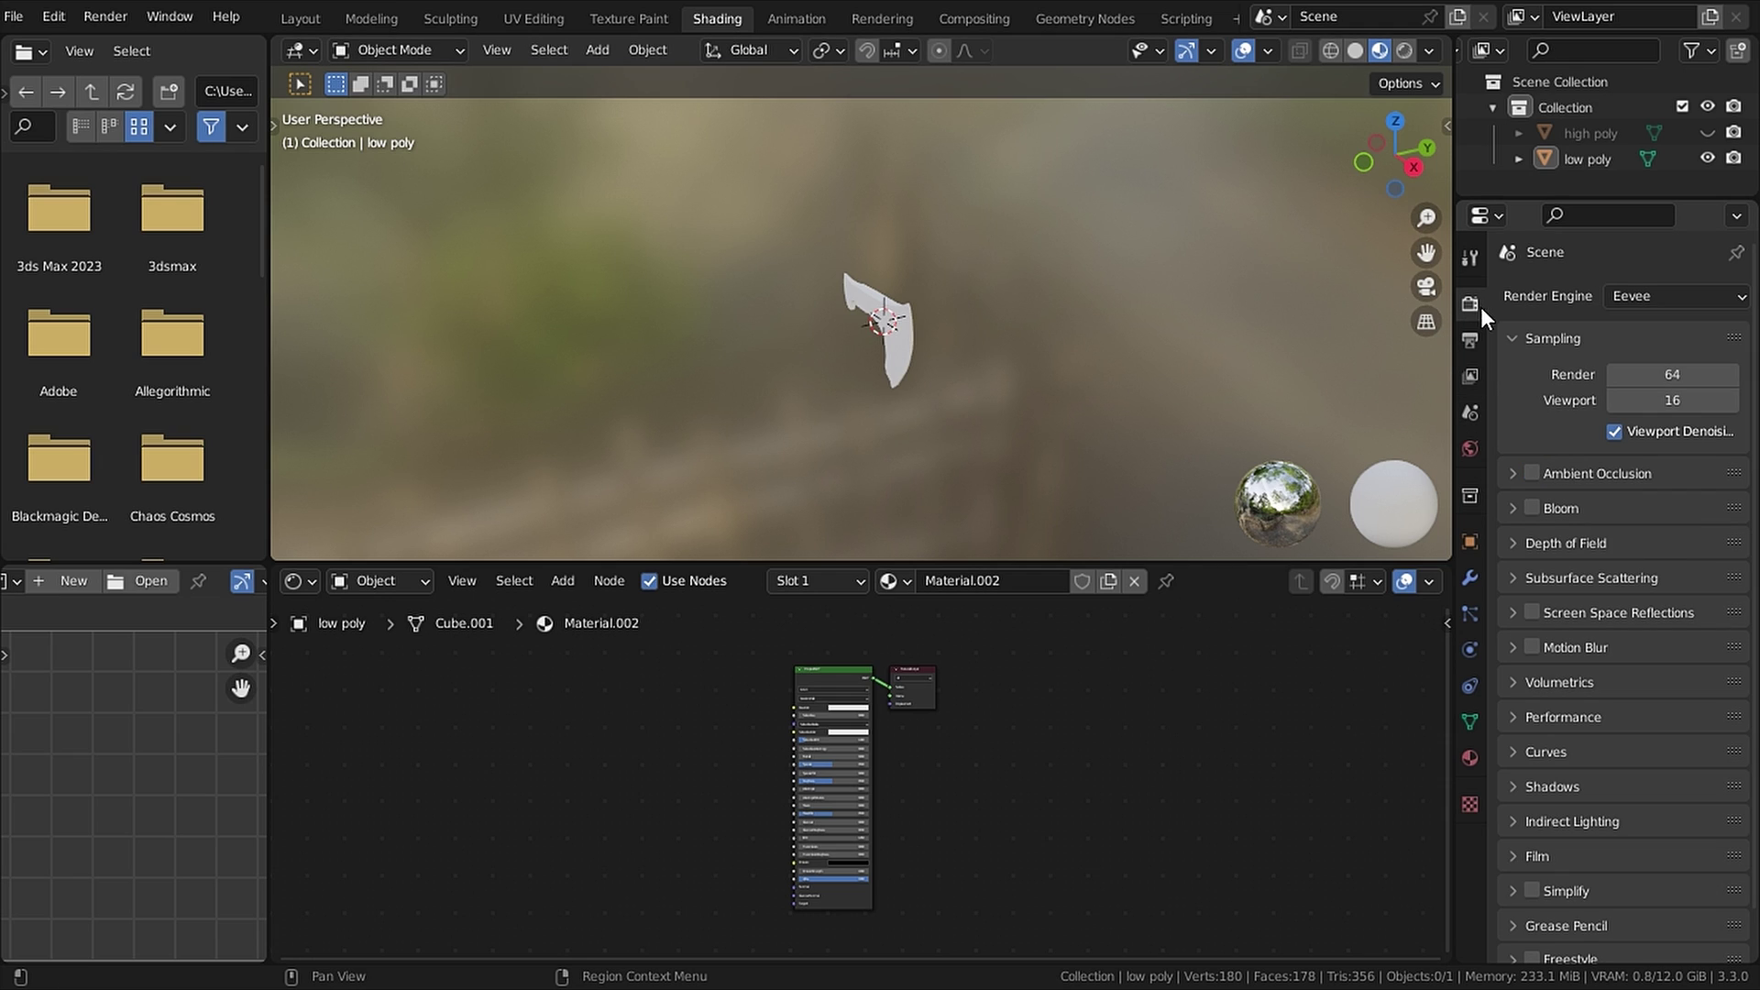
click(1669, 296)
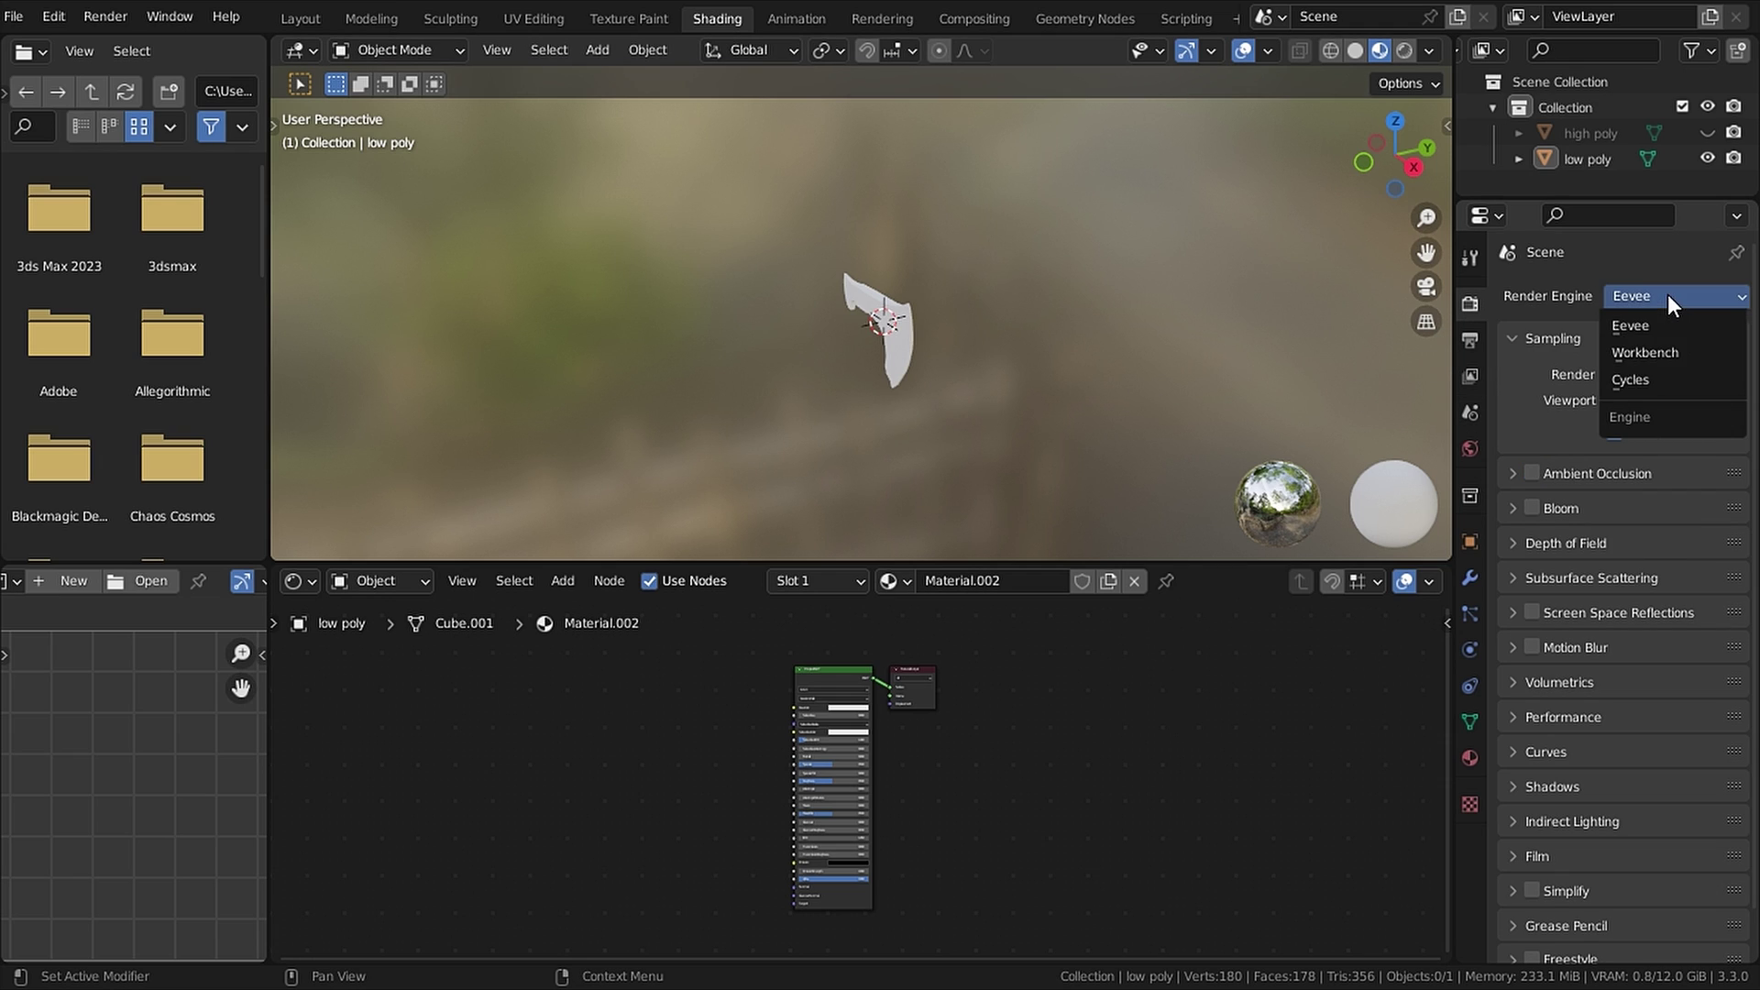
click(1654, 372)
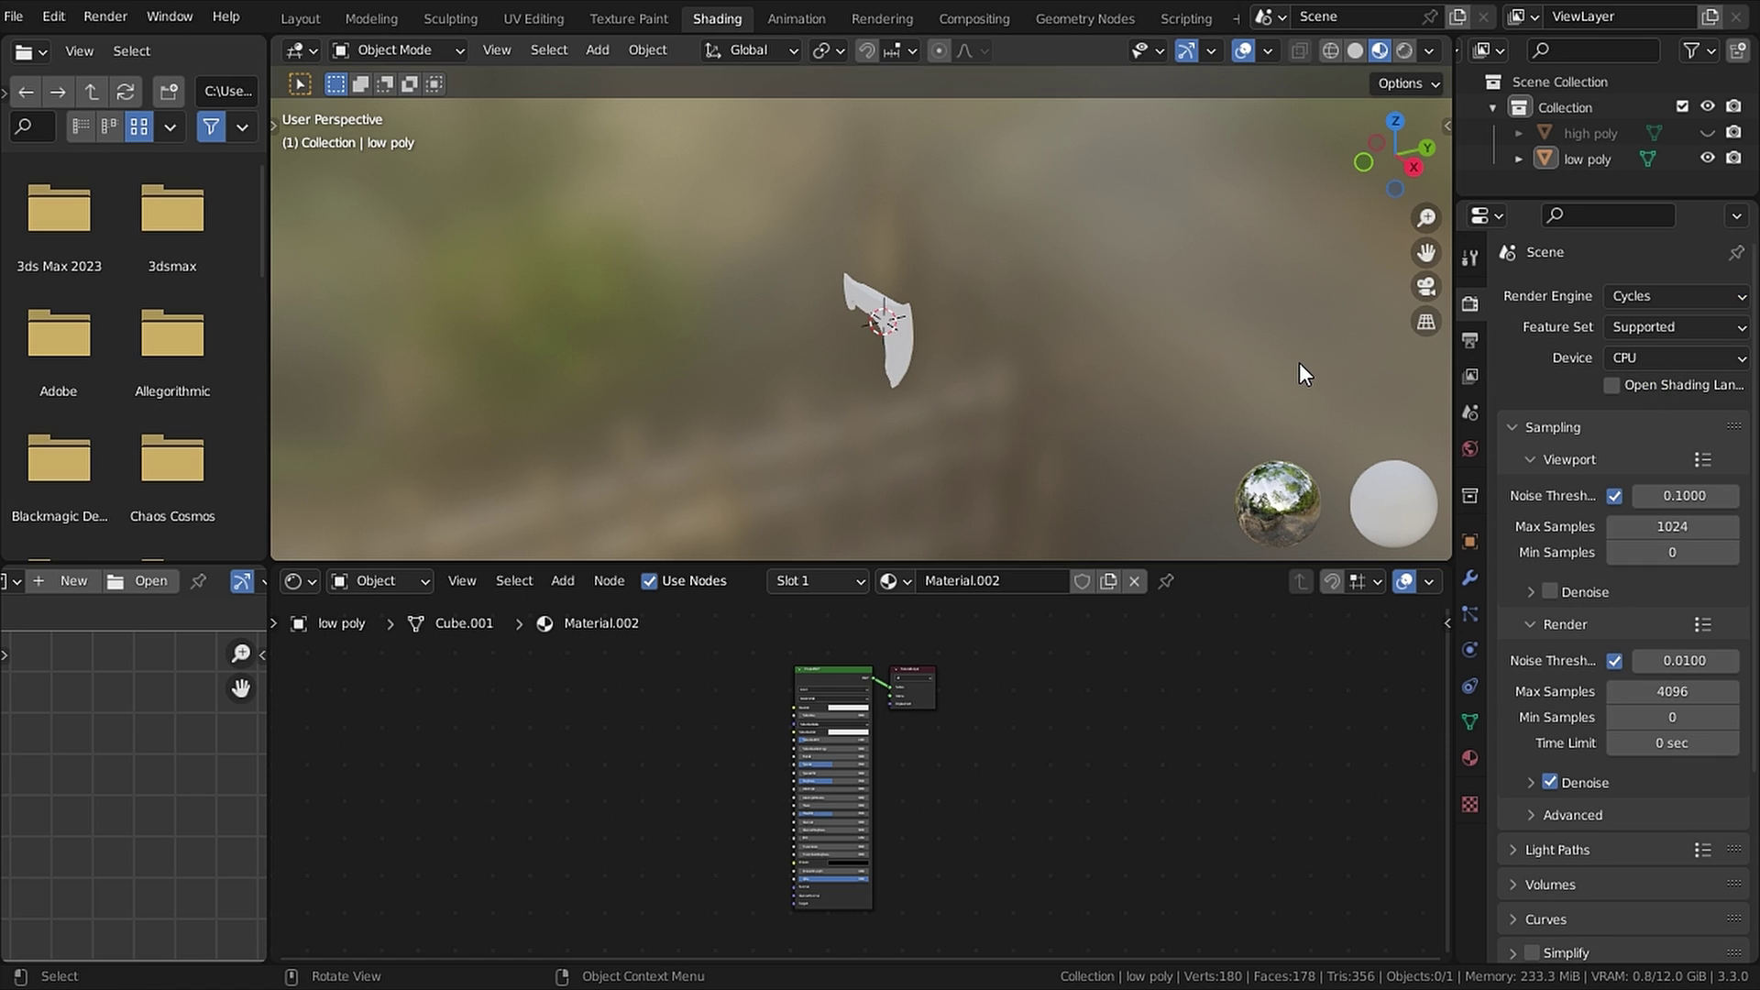
scroll(1058, 337, up, 6)
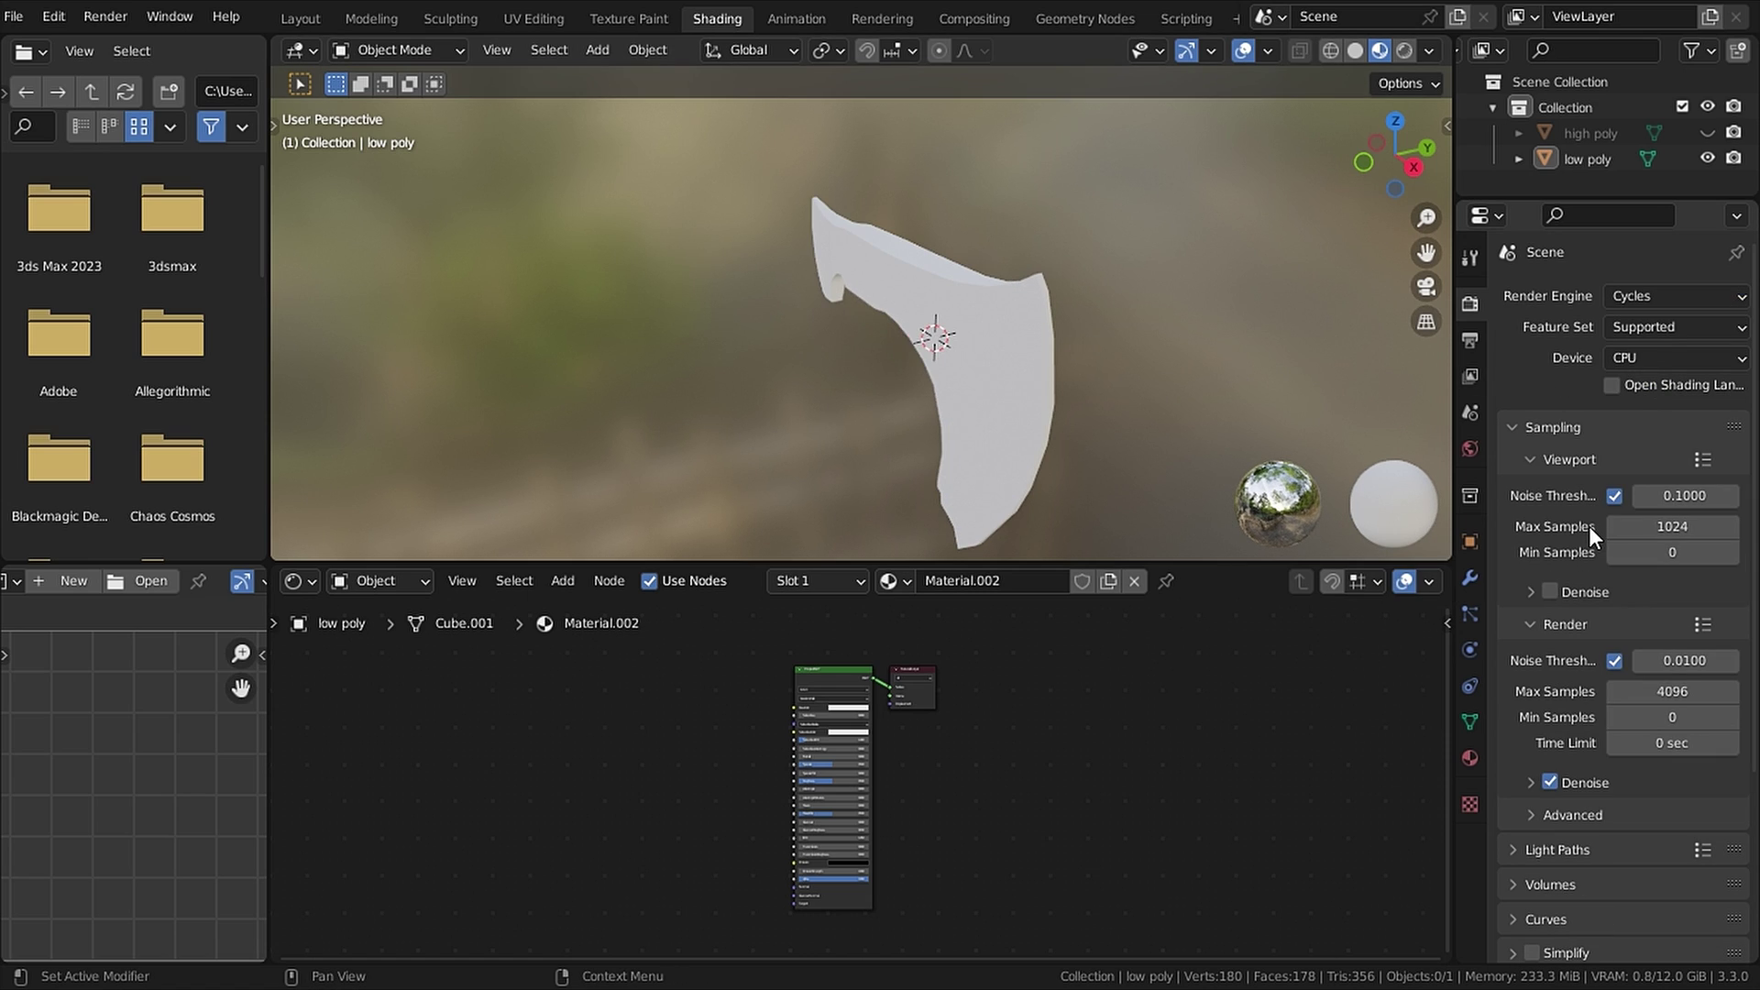
scroll(1592, 526, down, 7)
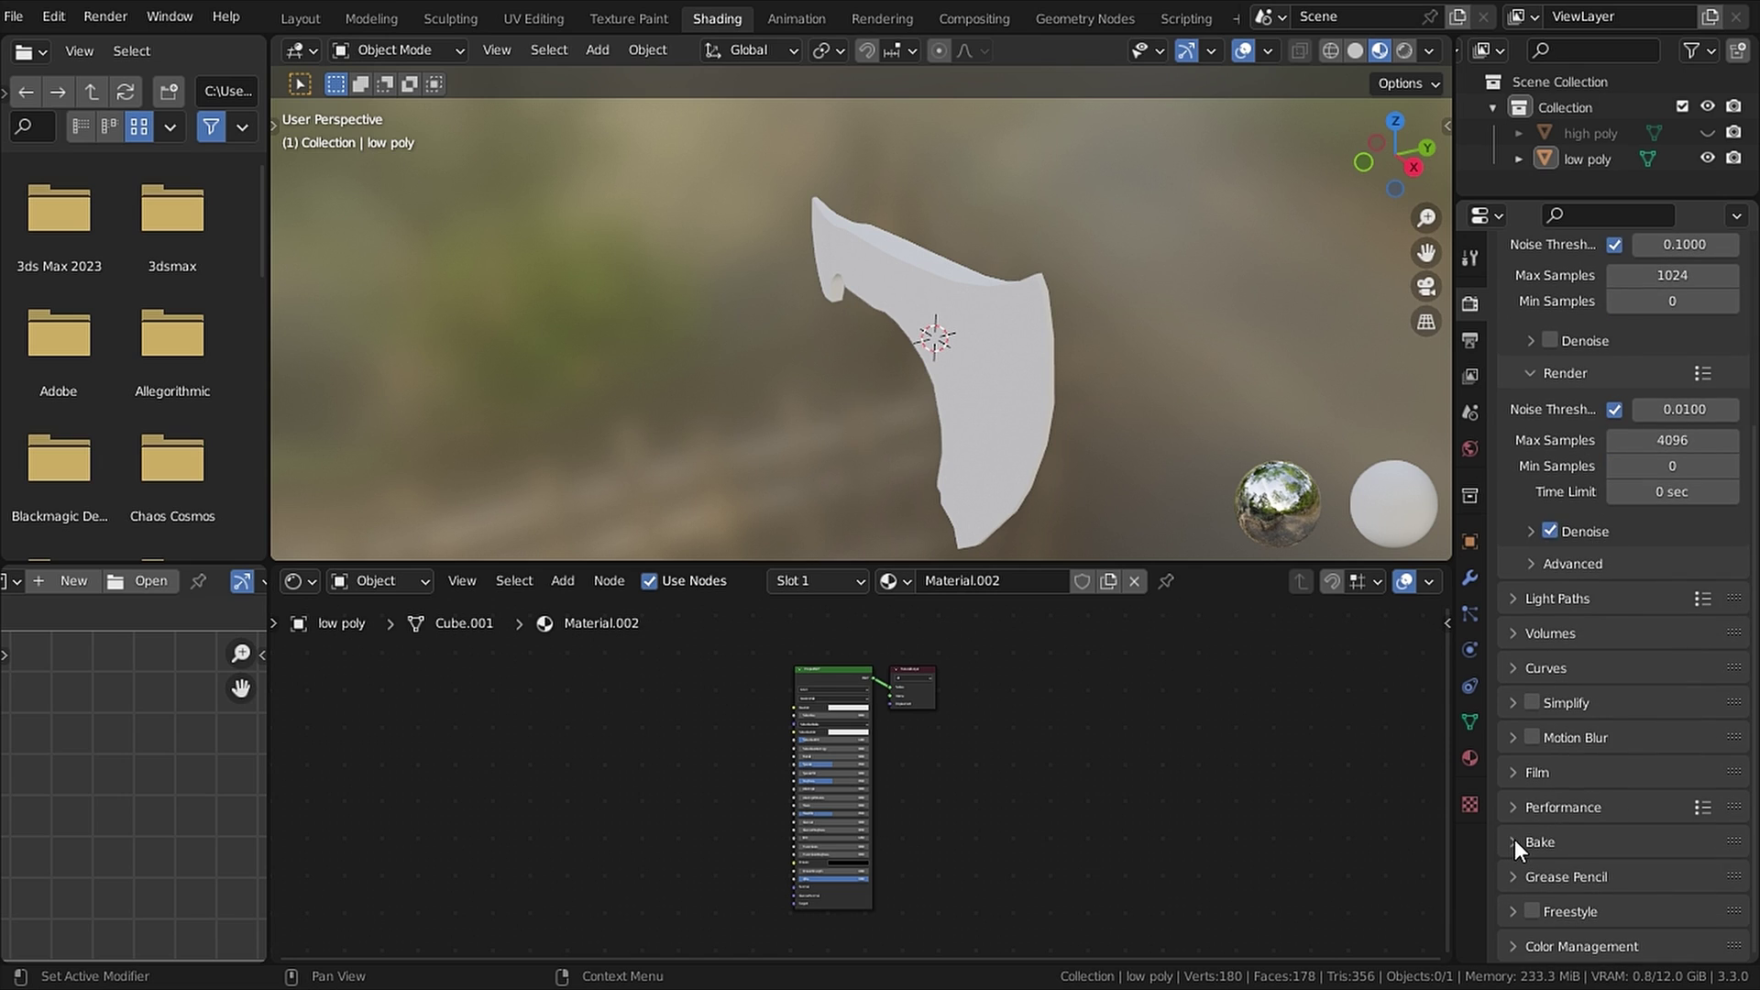
Step: Expand the Bake panel and change Bake Type from Combined to Normal
click(1515, 840)
scroll(1581, 735, down, 7)
scroll(1559, 718, down, 4)
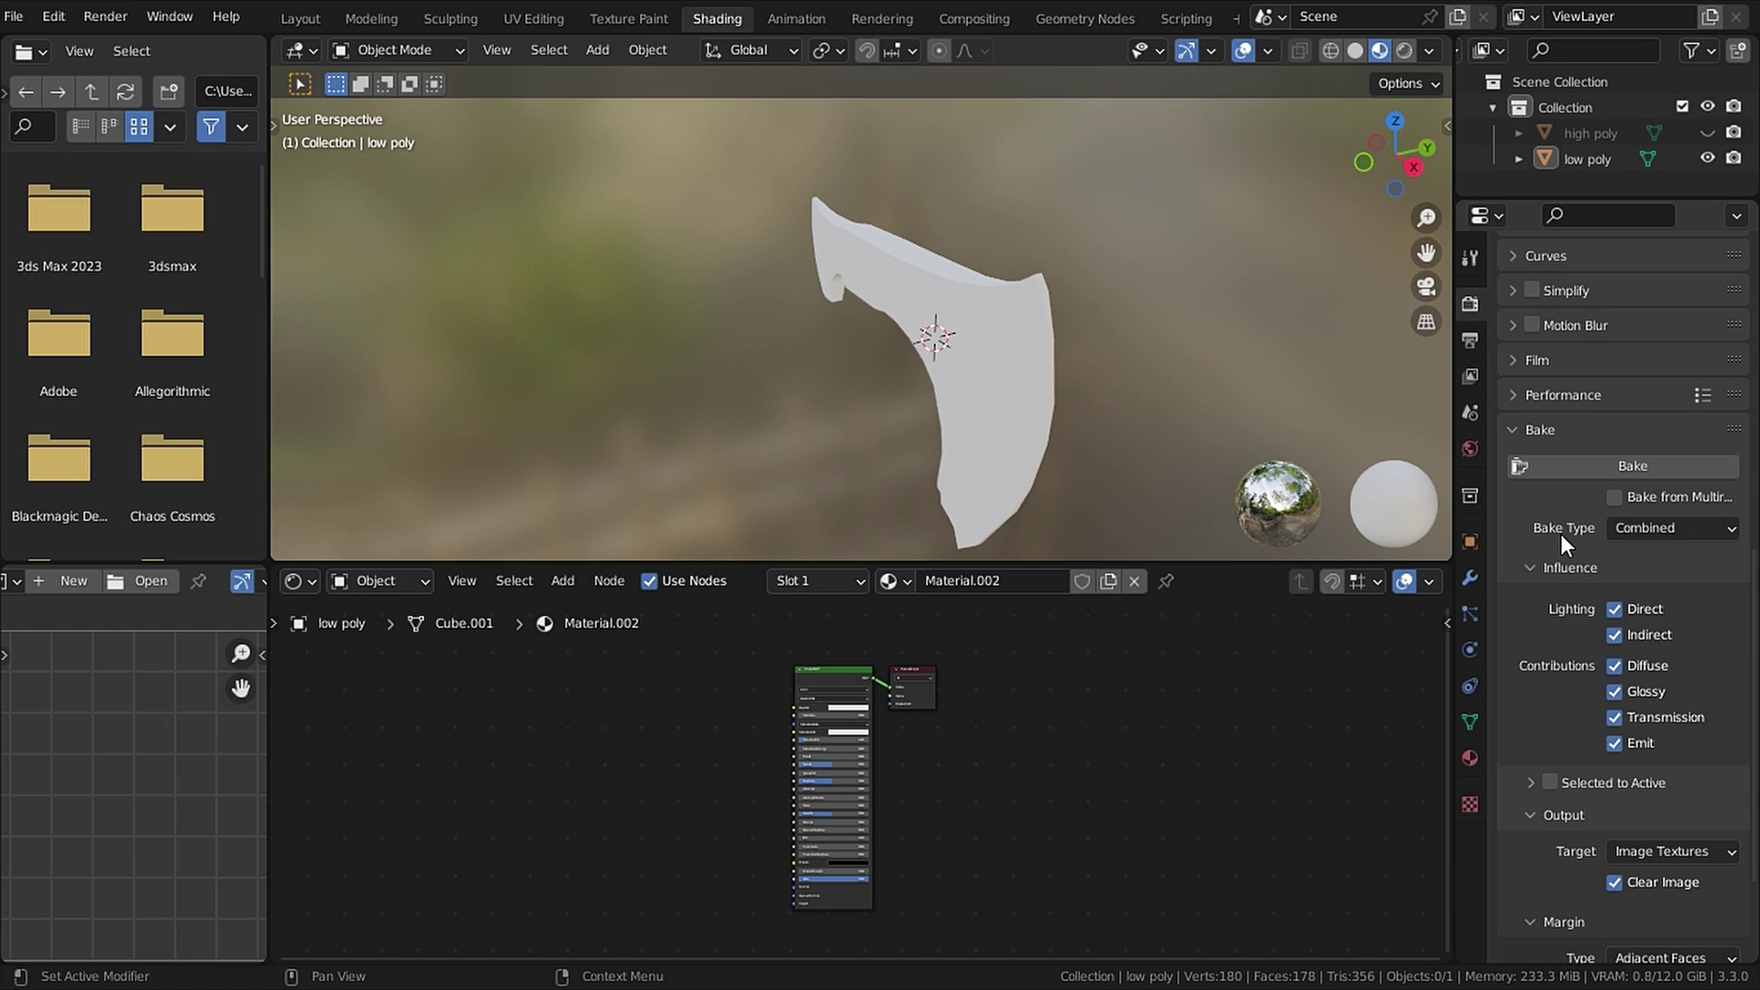
click(1619, 523)
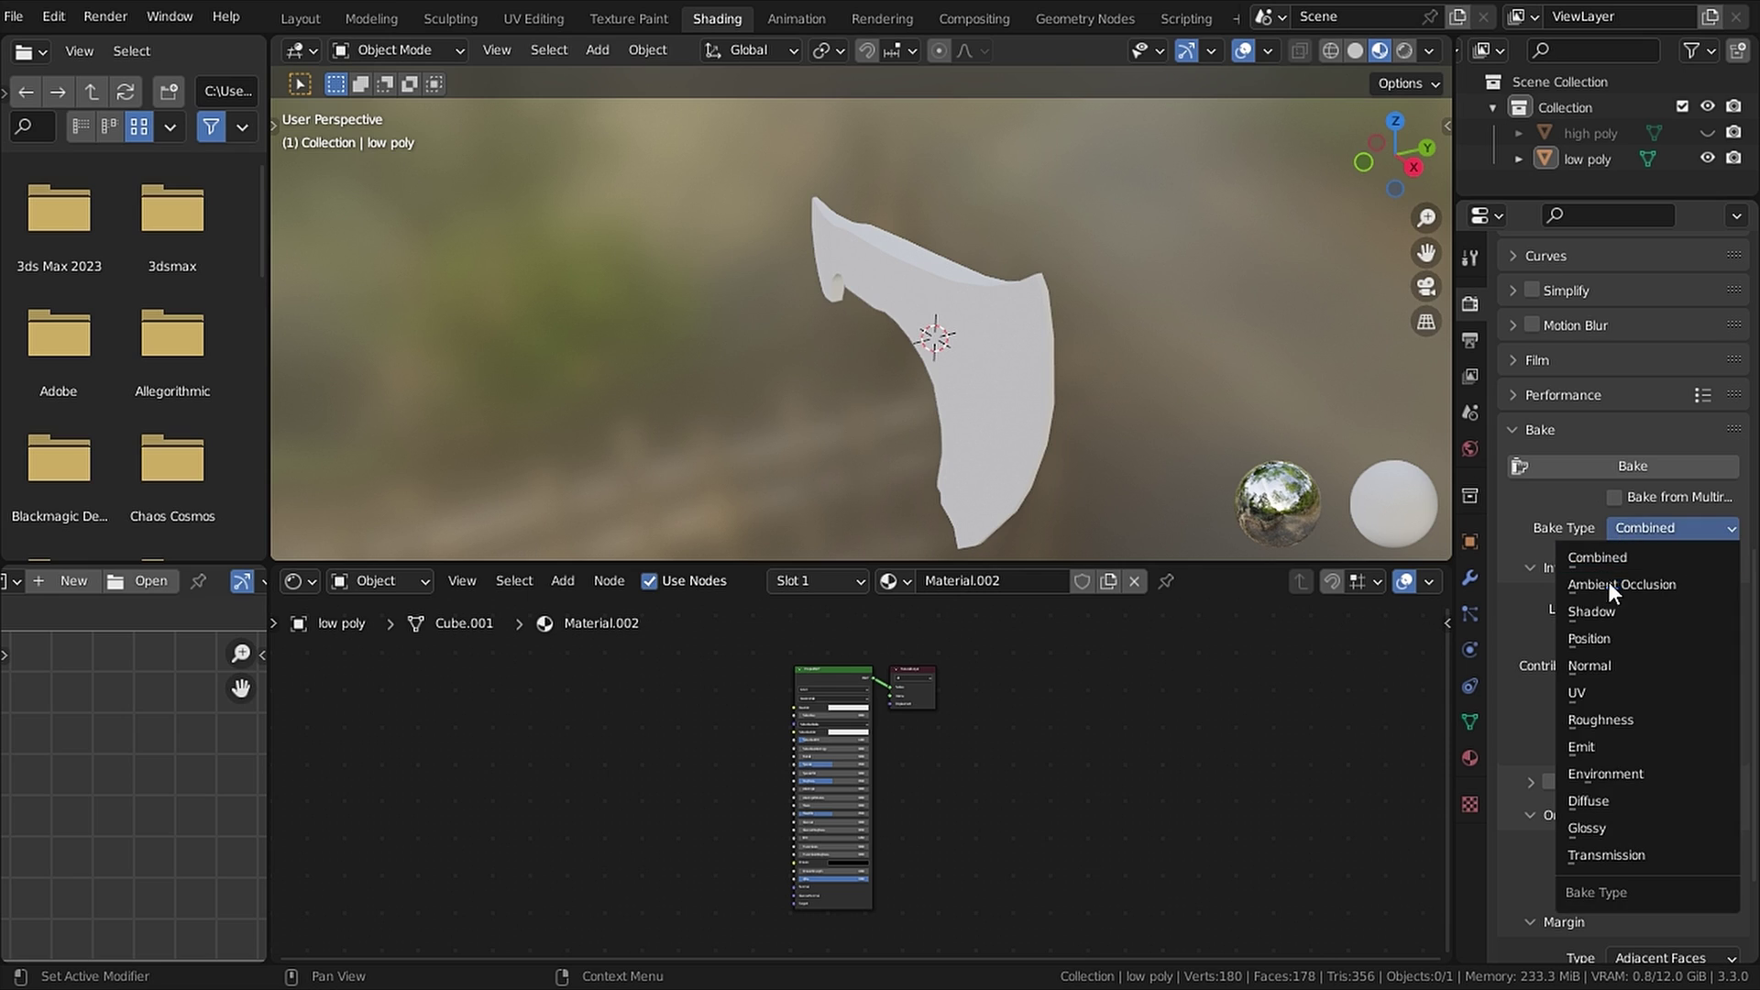
click(1587, 662)
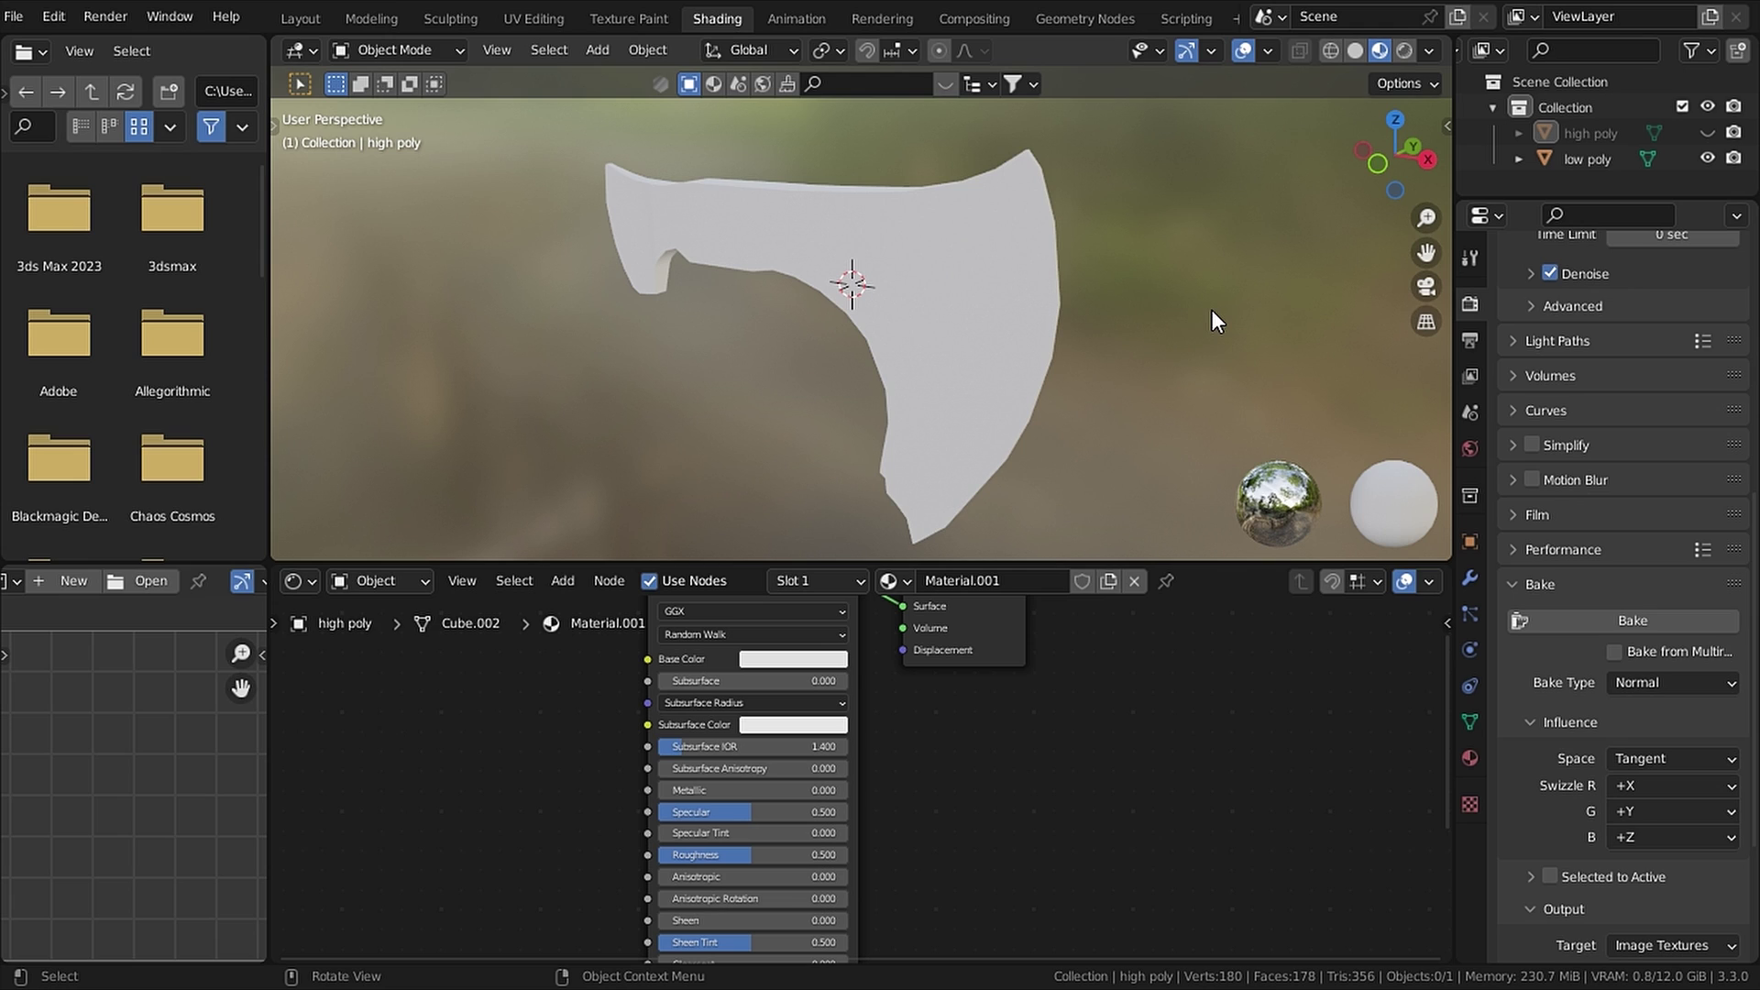
Step: Show the high poly sculpt, switch to Solid shading, and make the low poly axe active
click(1707, 132)
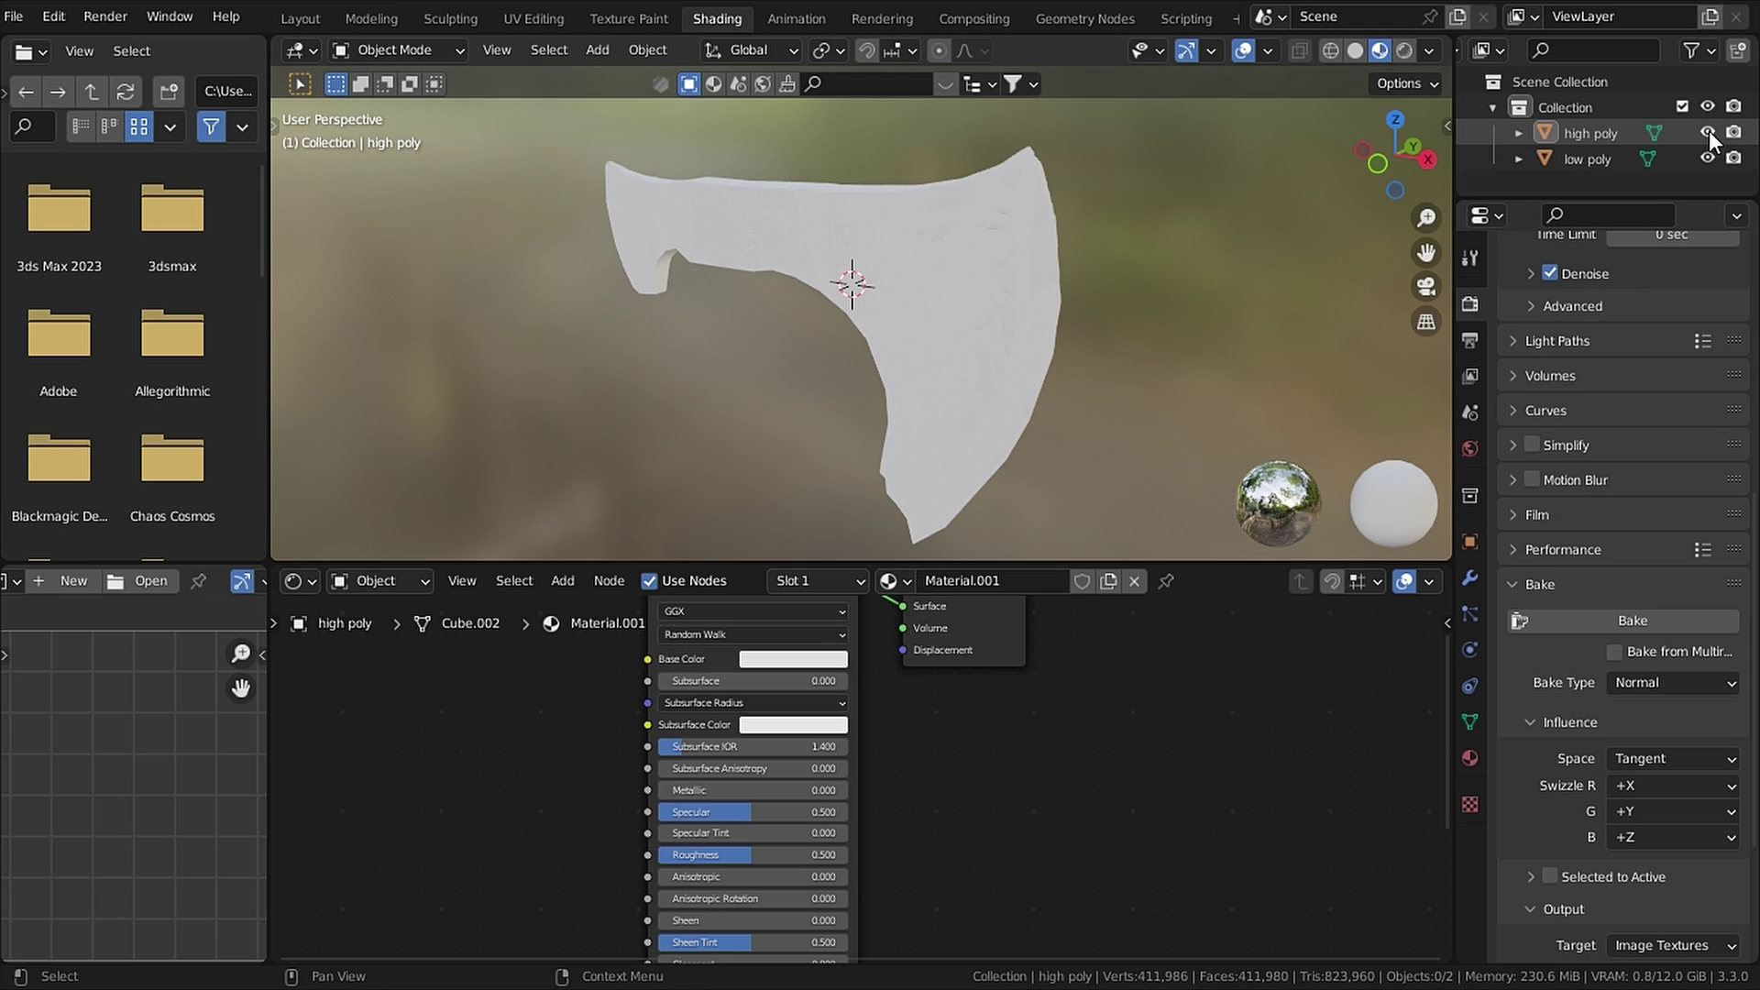
click(1353, 52)
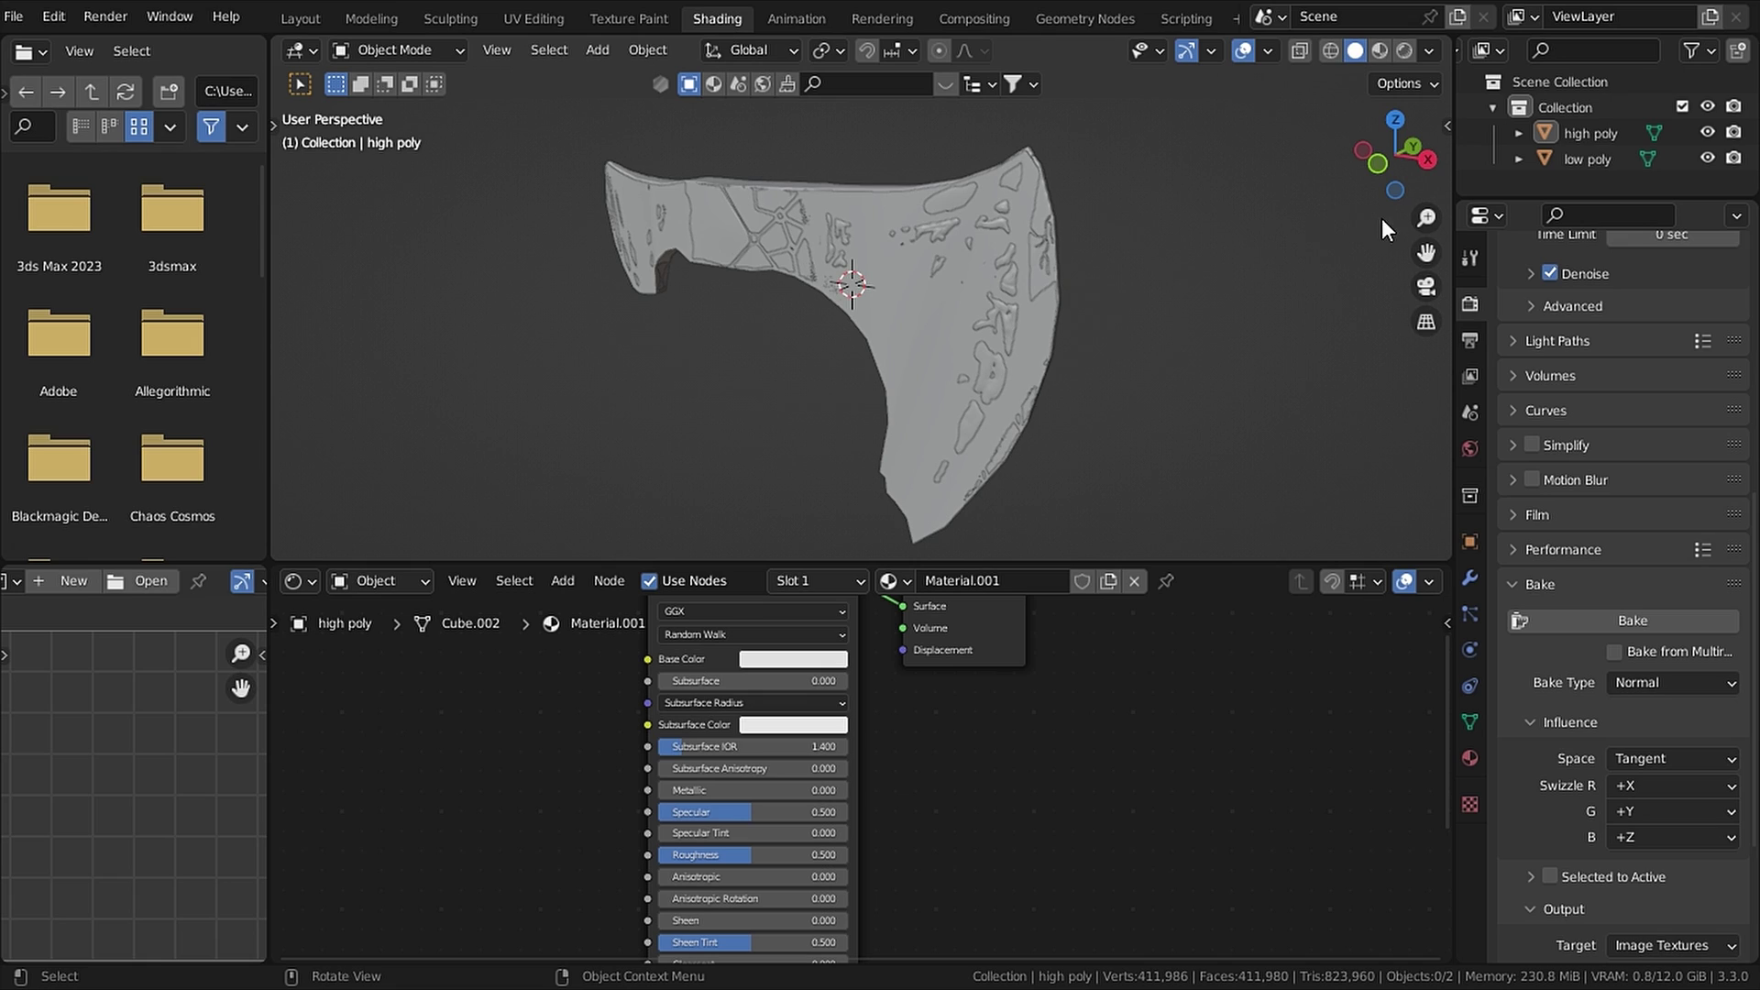
click(1618, 163)
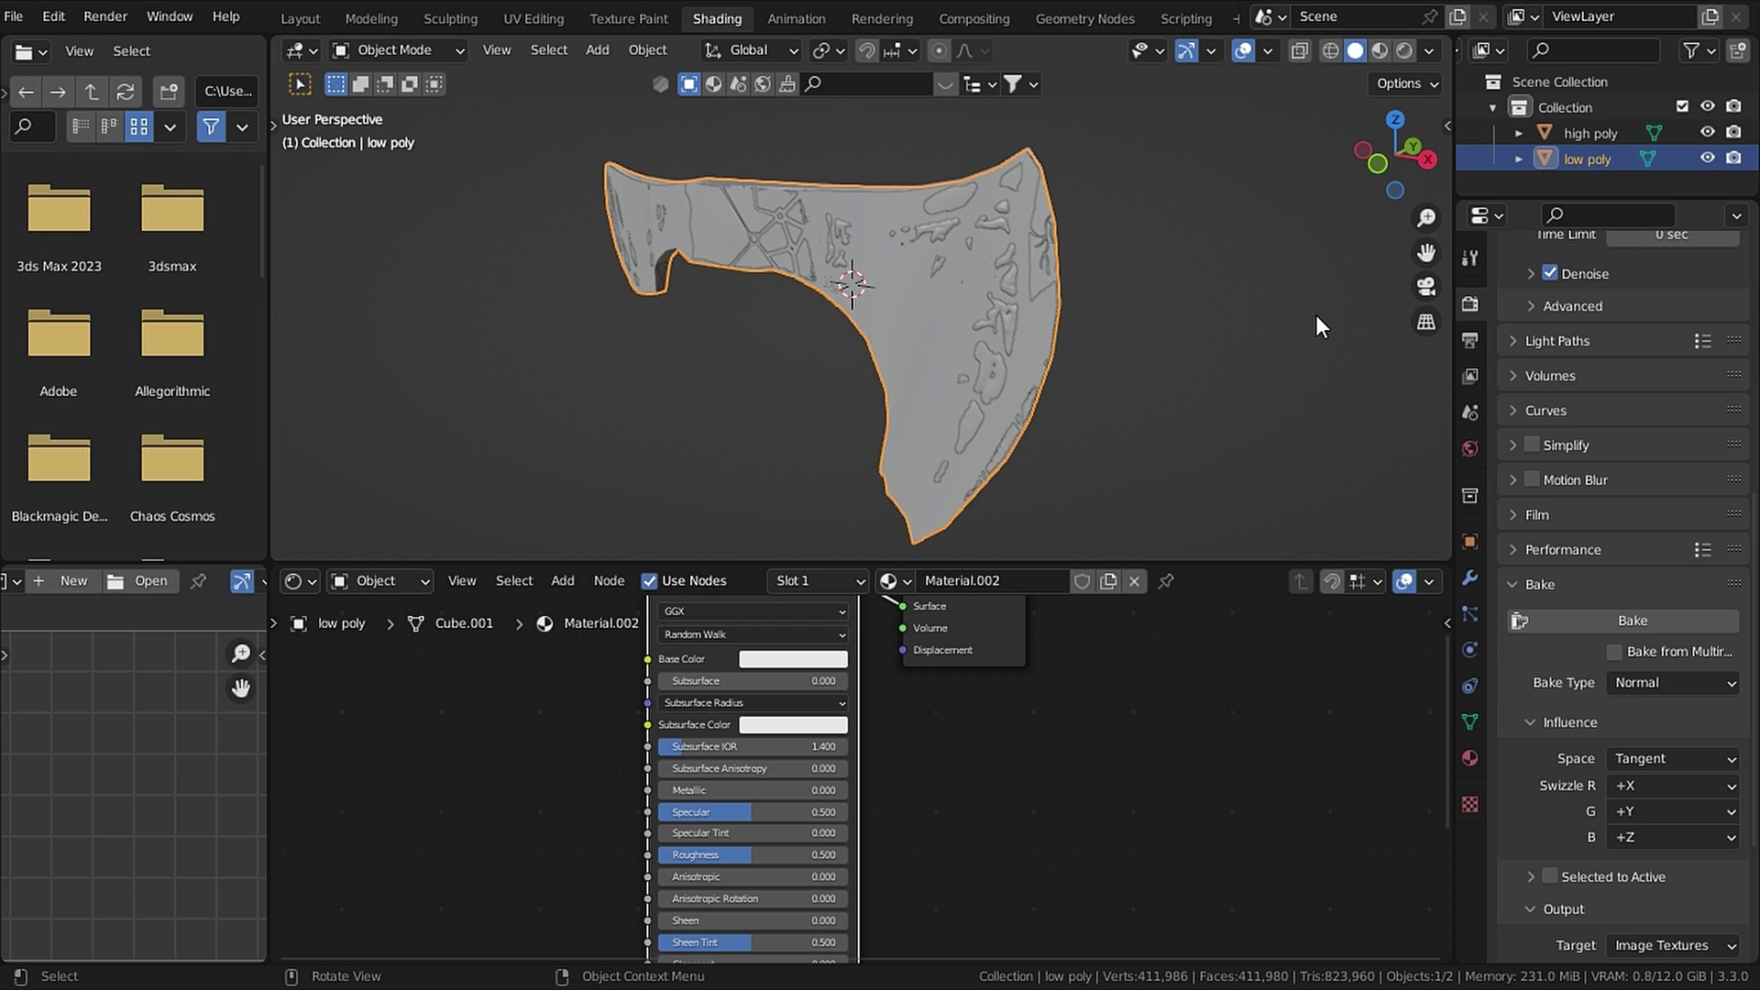
Step: Duplicate the low poly axe in place as low poly.001
key(shift)
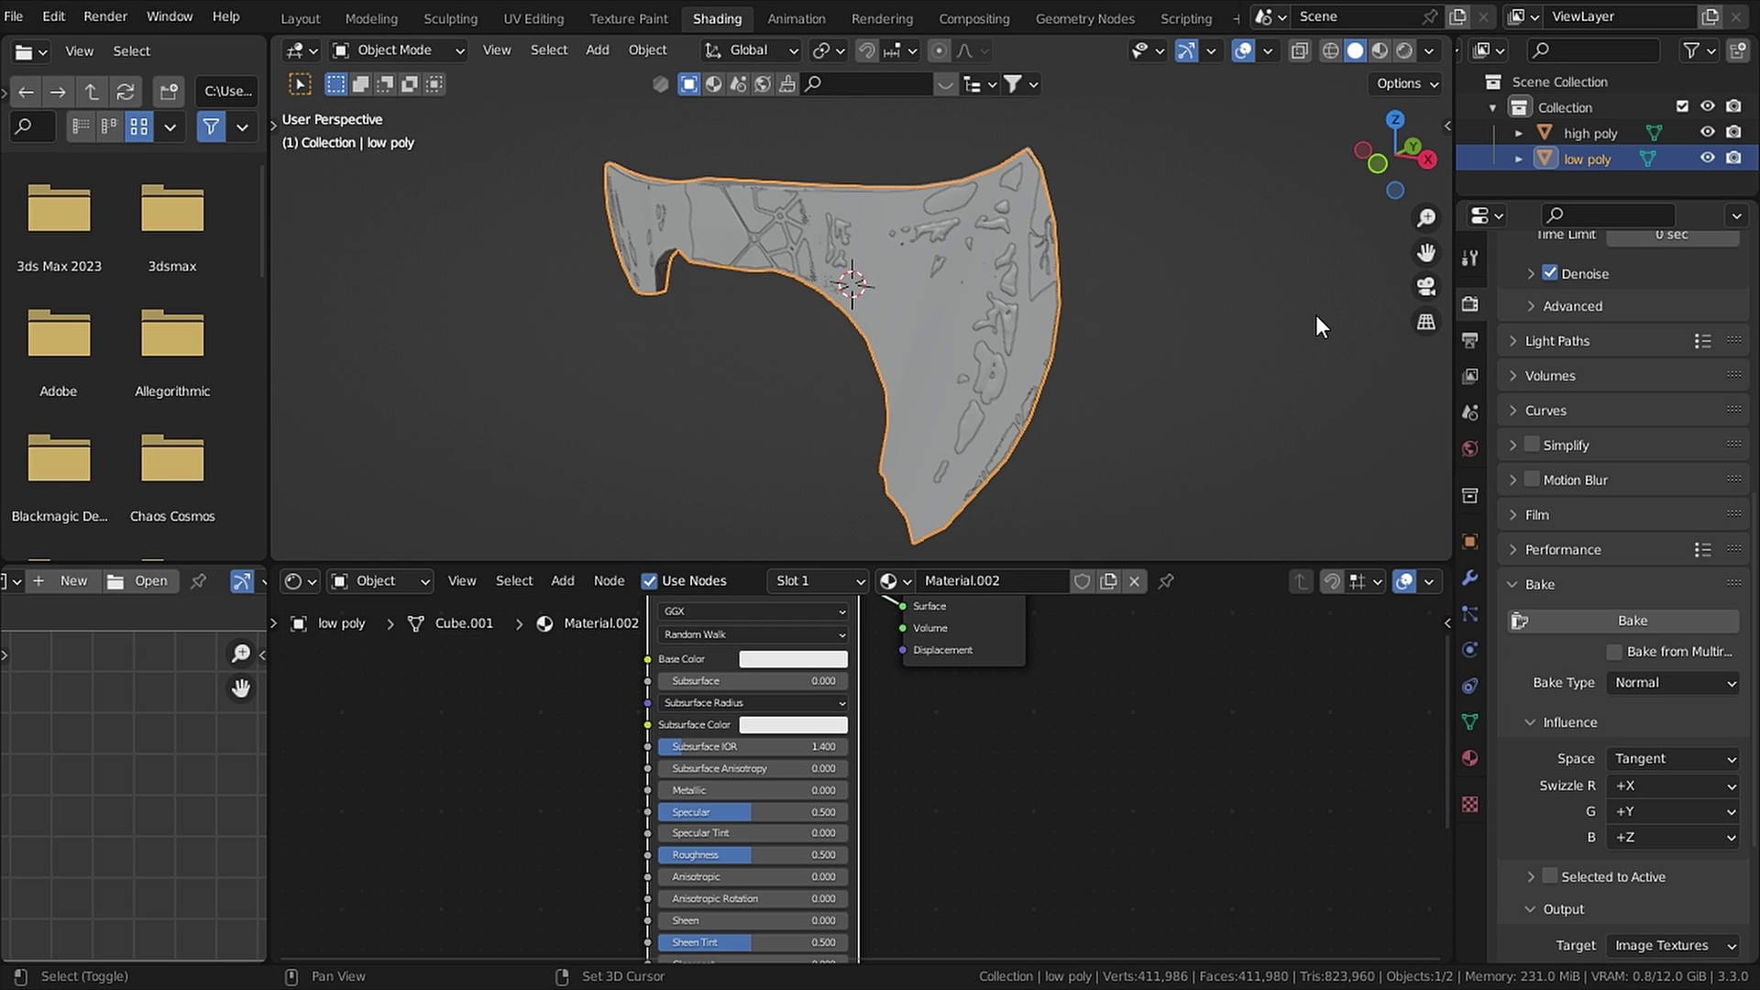
key(shift+d)
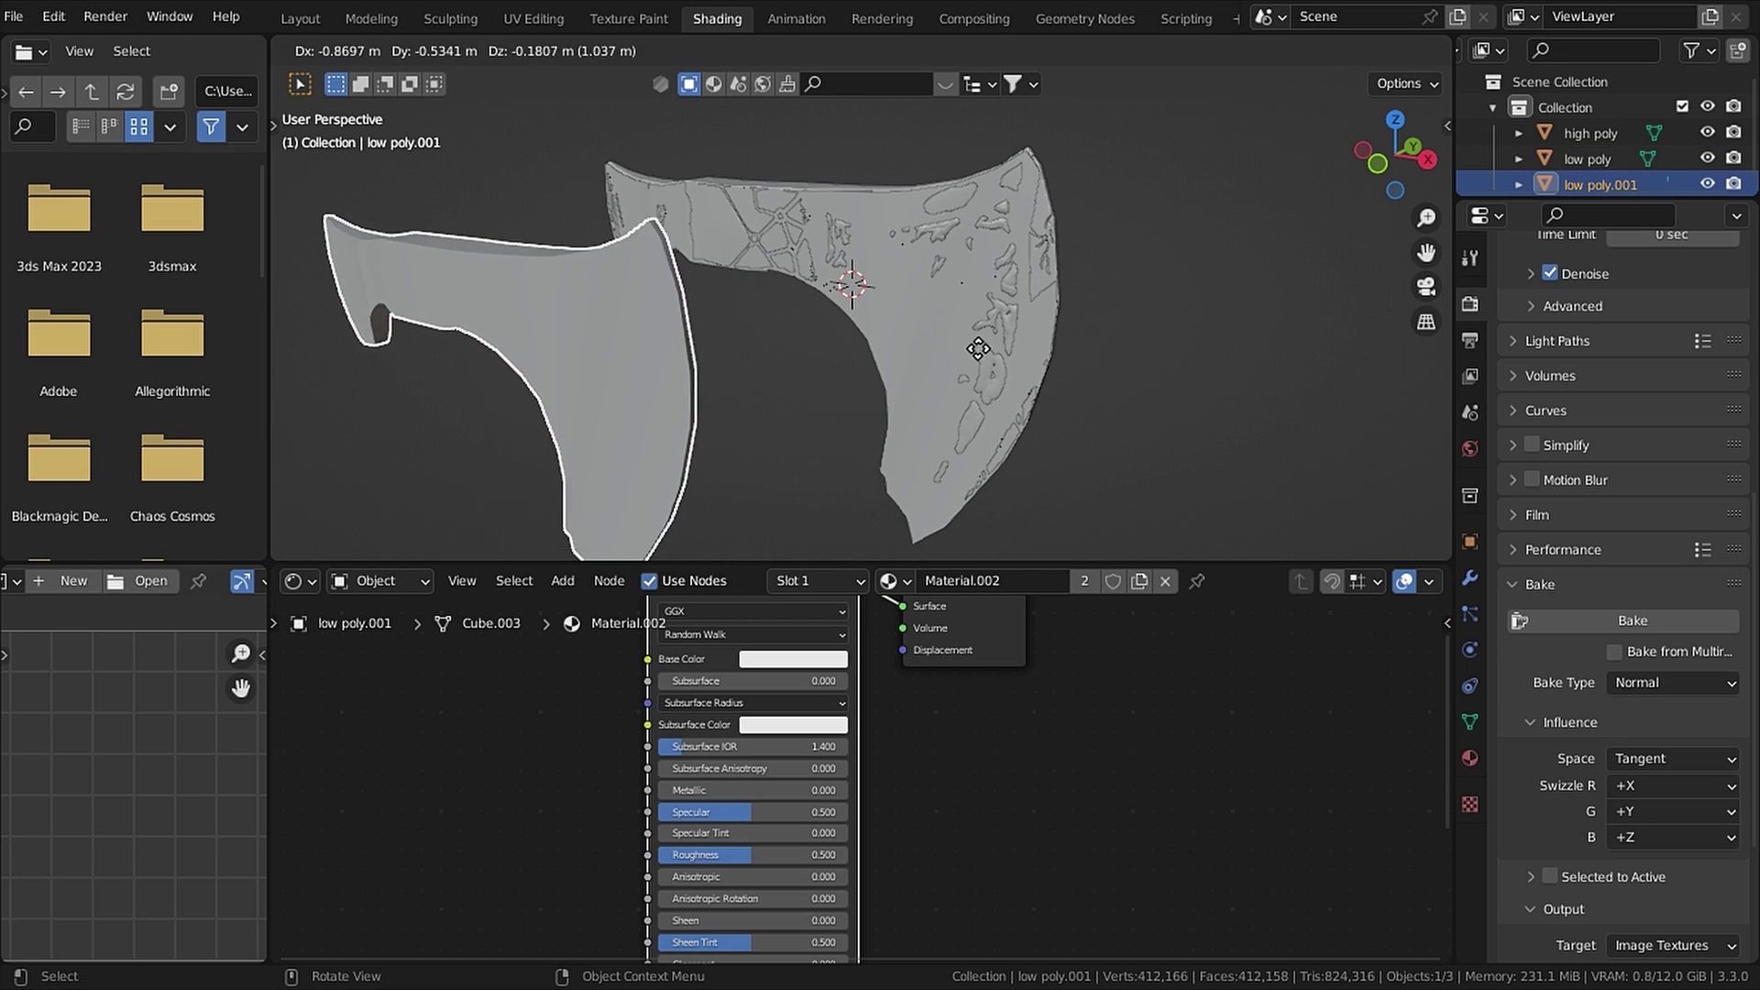
right_click(919, 262)
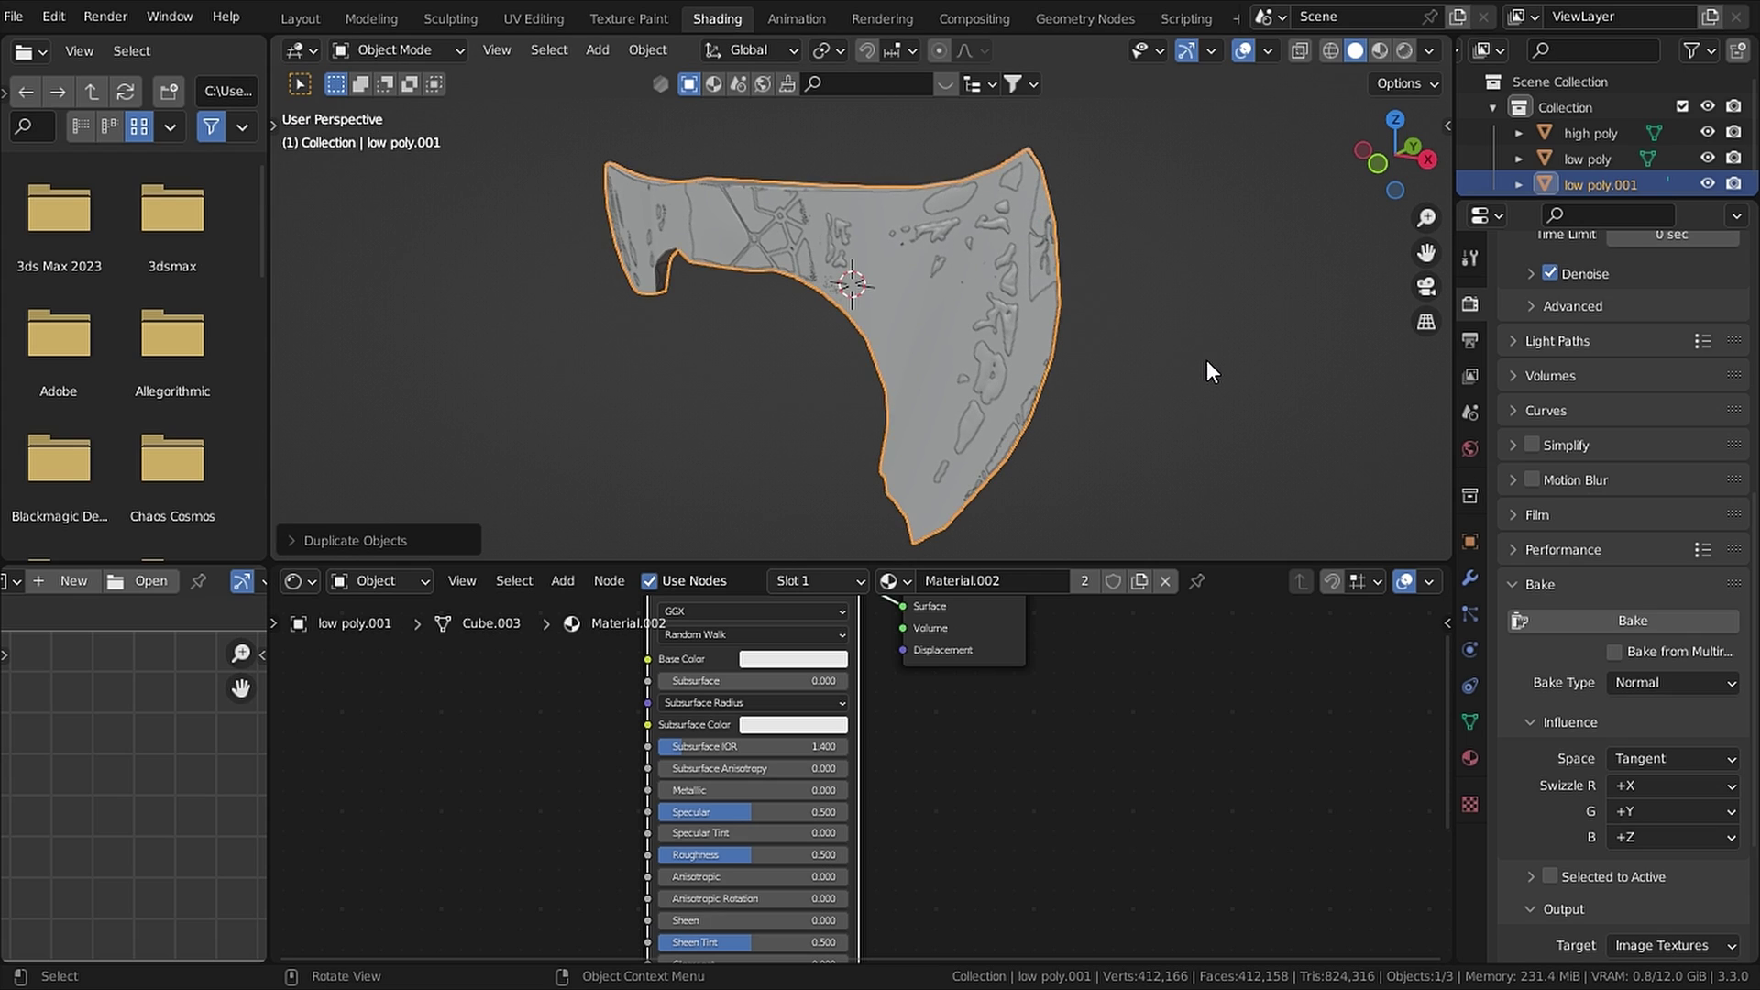
Step: In Edit Mode, select all of the duplicate and inflate it slightly with Shrink/Fatten
key(Tab)
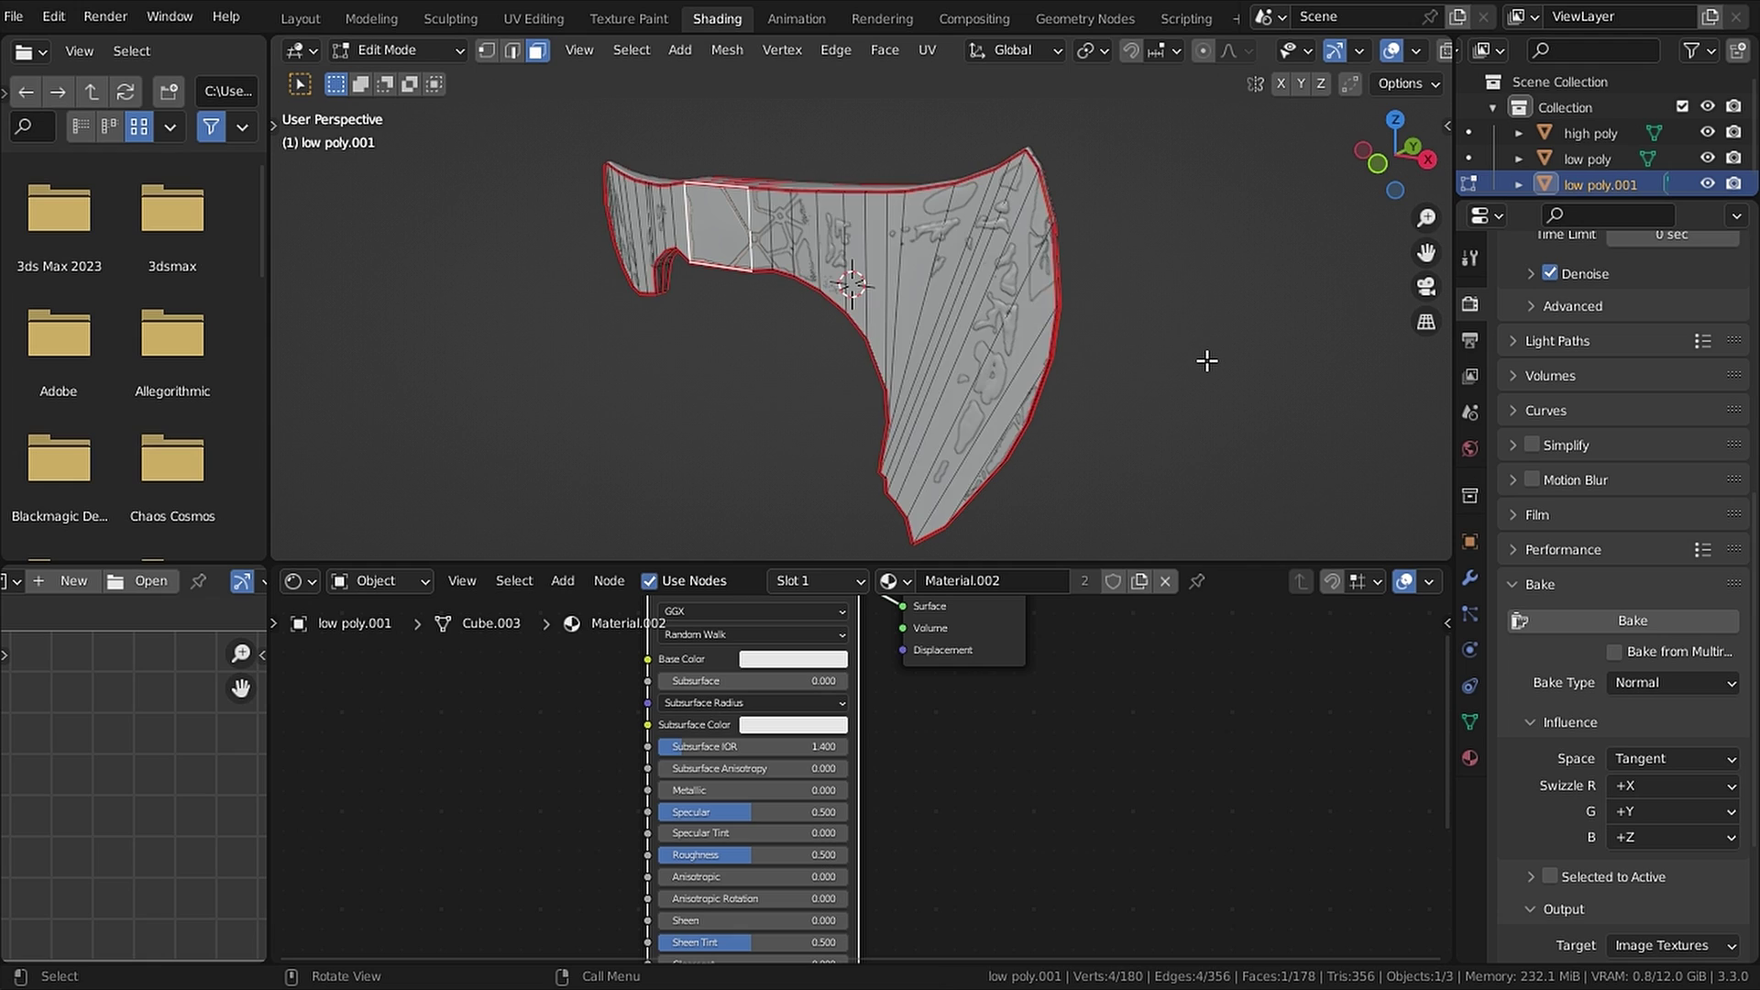
key(a)
key(alt+s)
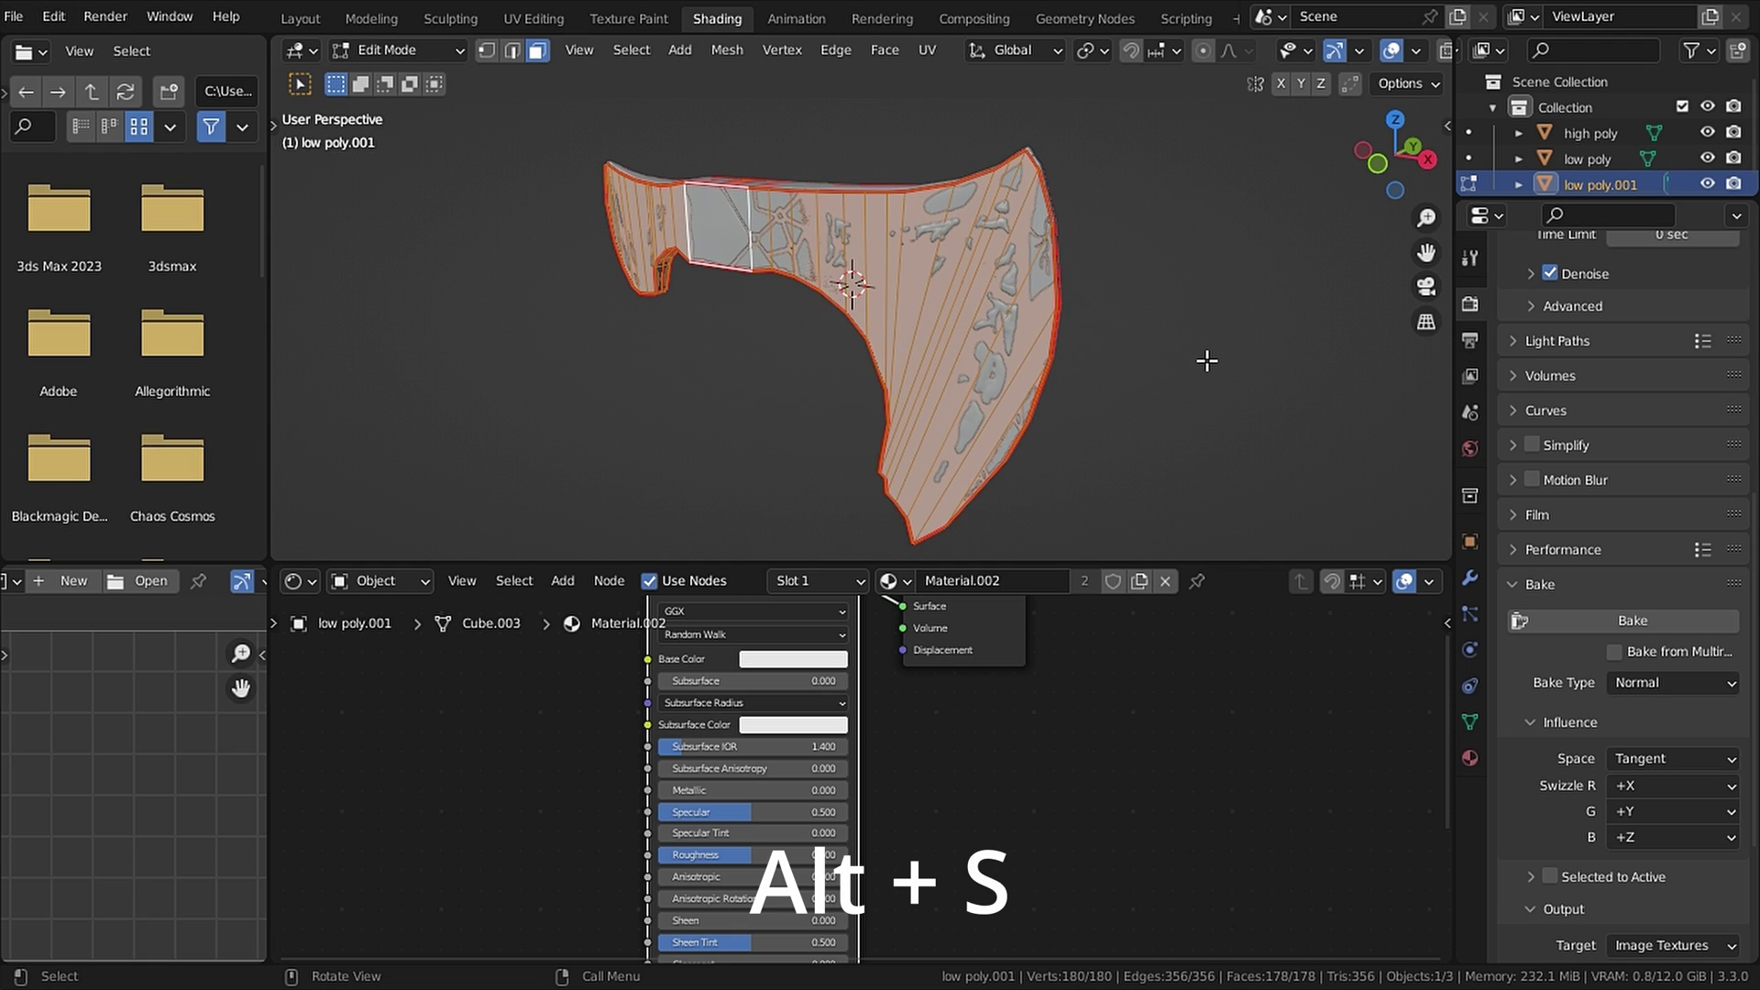
key(alt+s)
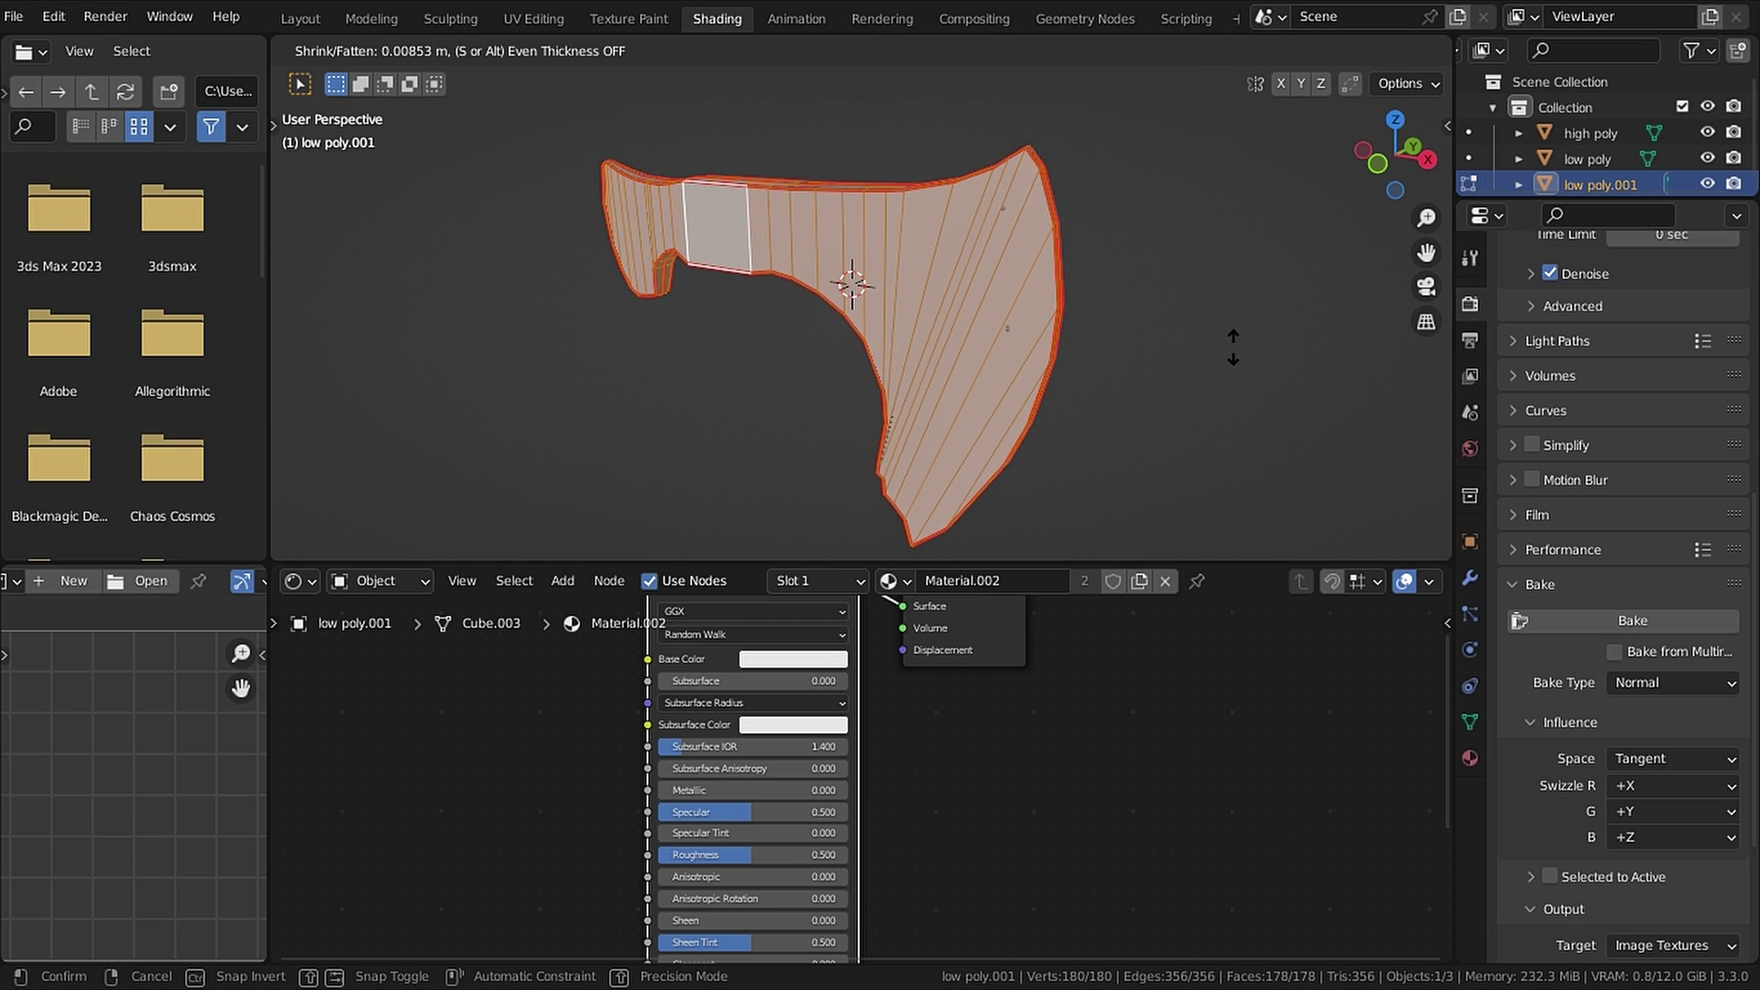
click(1237, 344)
middle_drag(1237, 344, 856, 245)
key(alt+s)
click(1321, 344)
scroll(857, 245, up, 6)
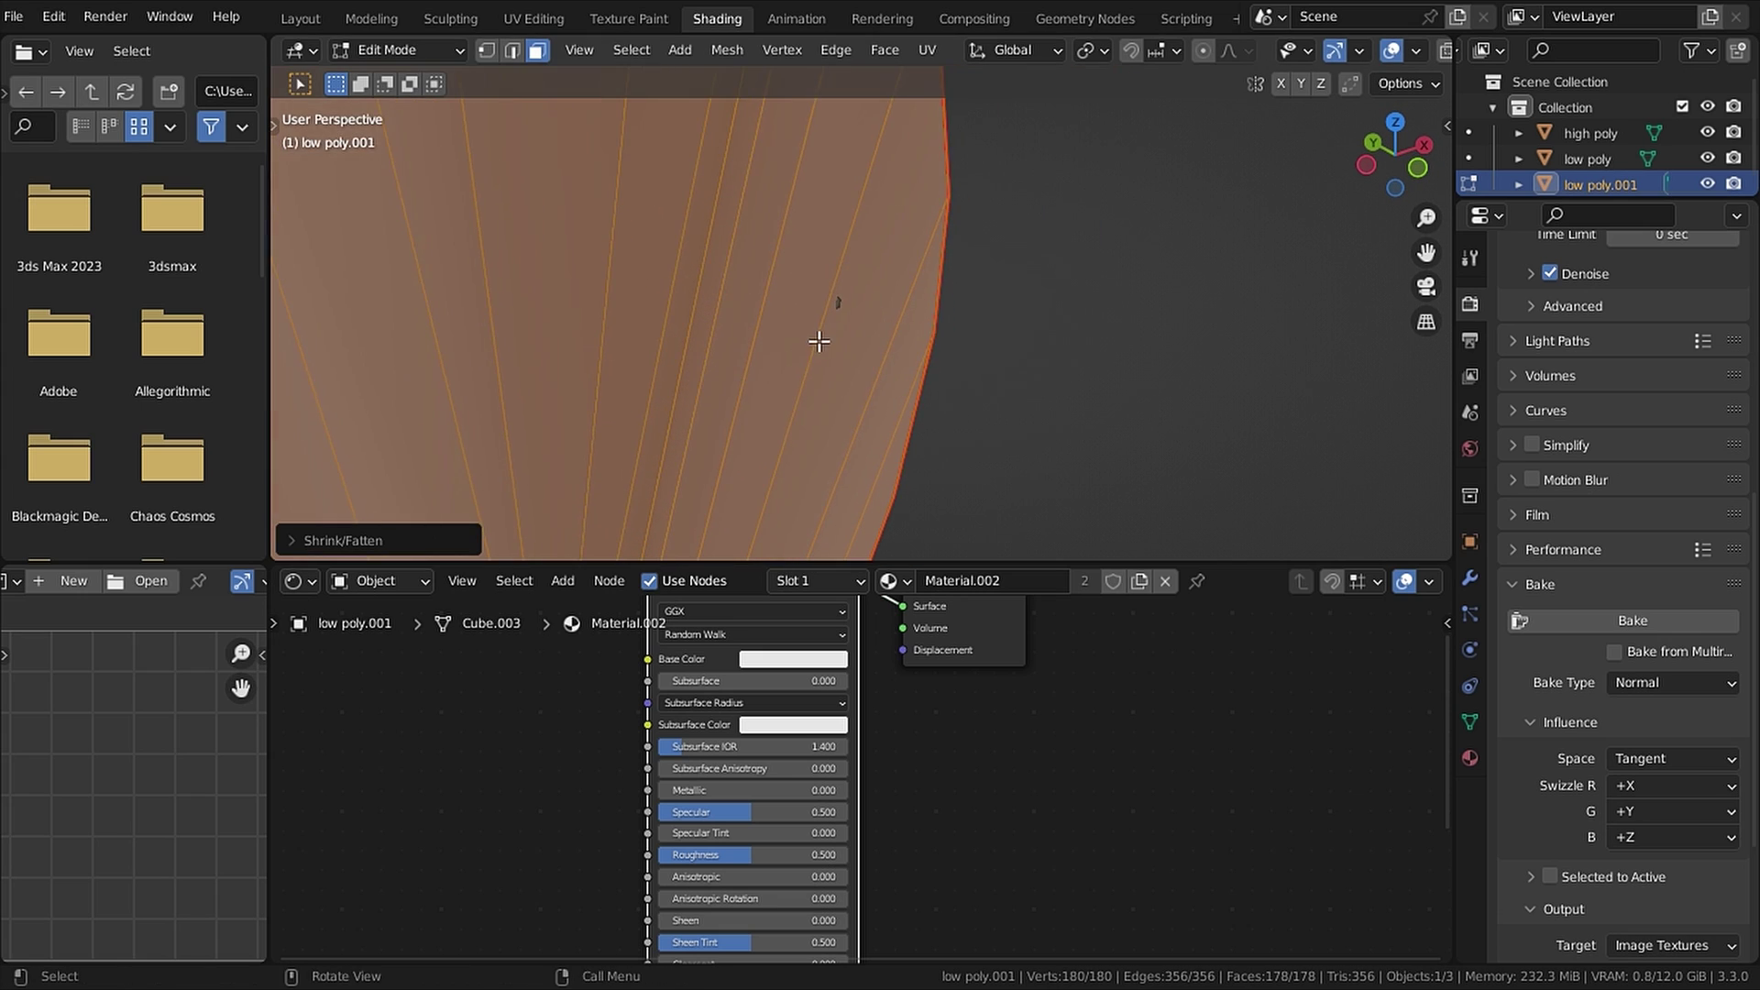
mouse_move(817, 342)
middle_down()
mouse_move(703, 316)
mouse_move(773, 347)
mouse_move(811, 308)
middle_up()
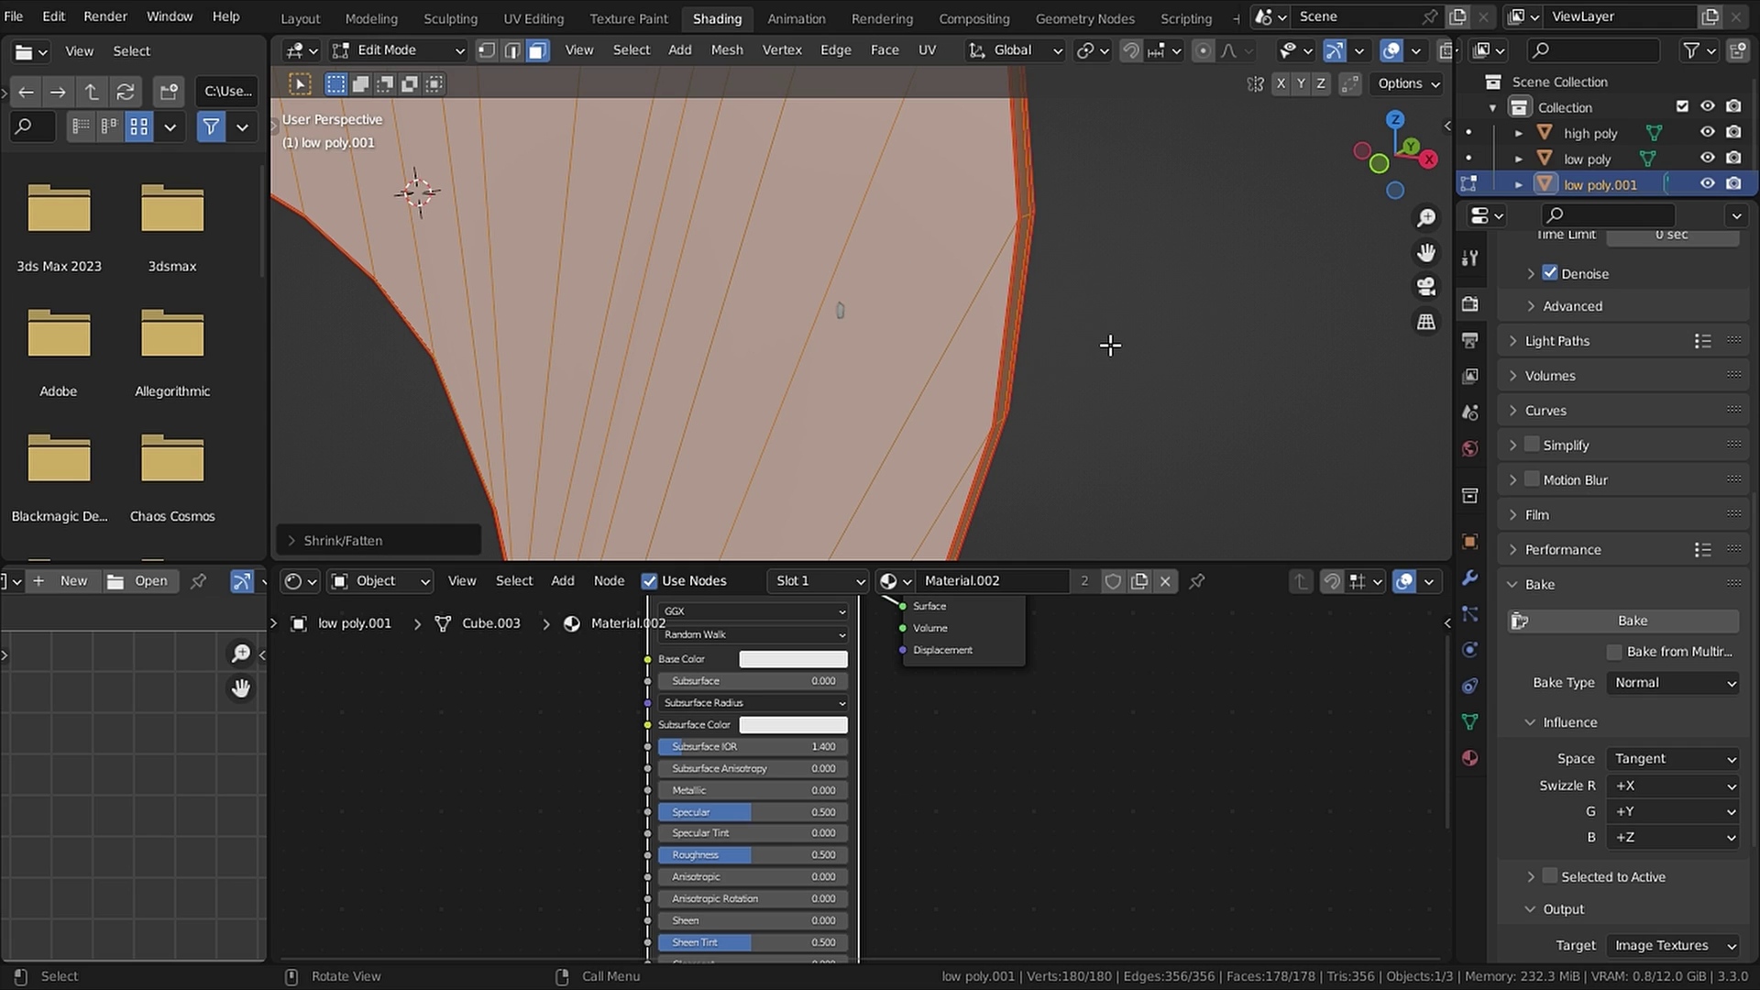
Step: Nudge a single cage face outward along Y
click(925, 313)
key(g)
key(y)
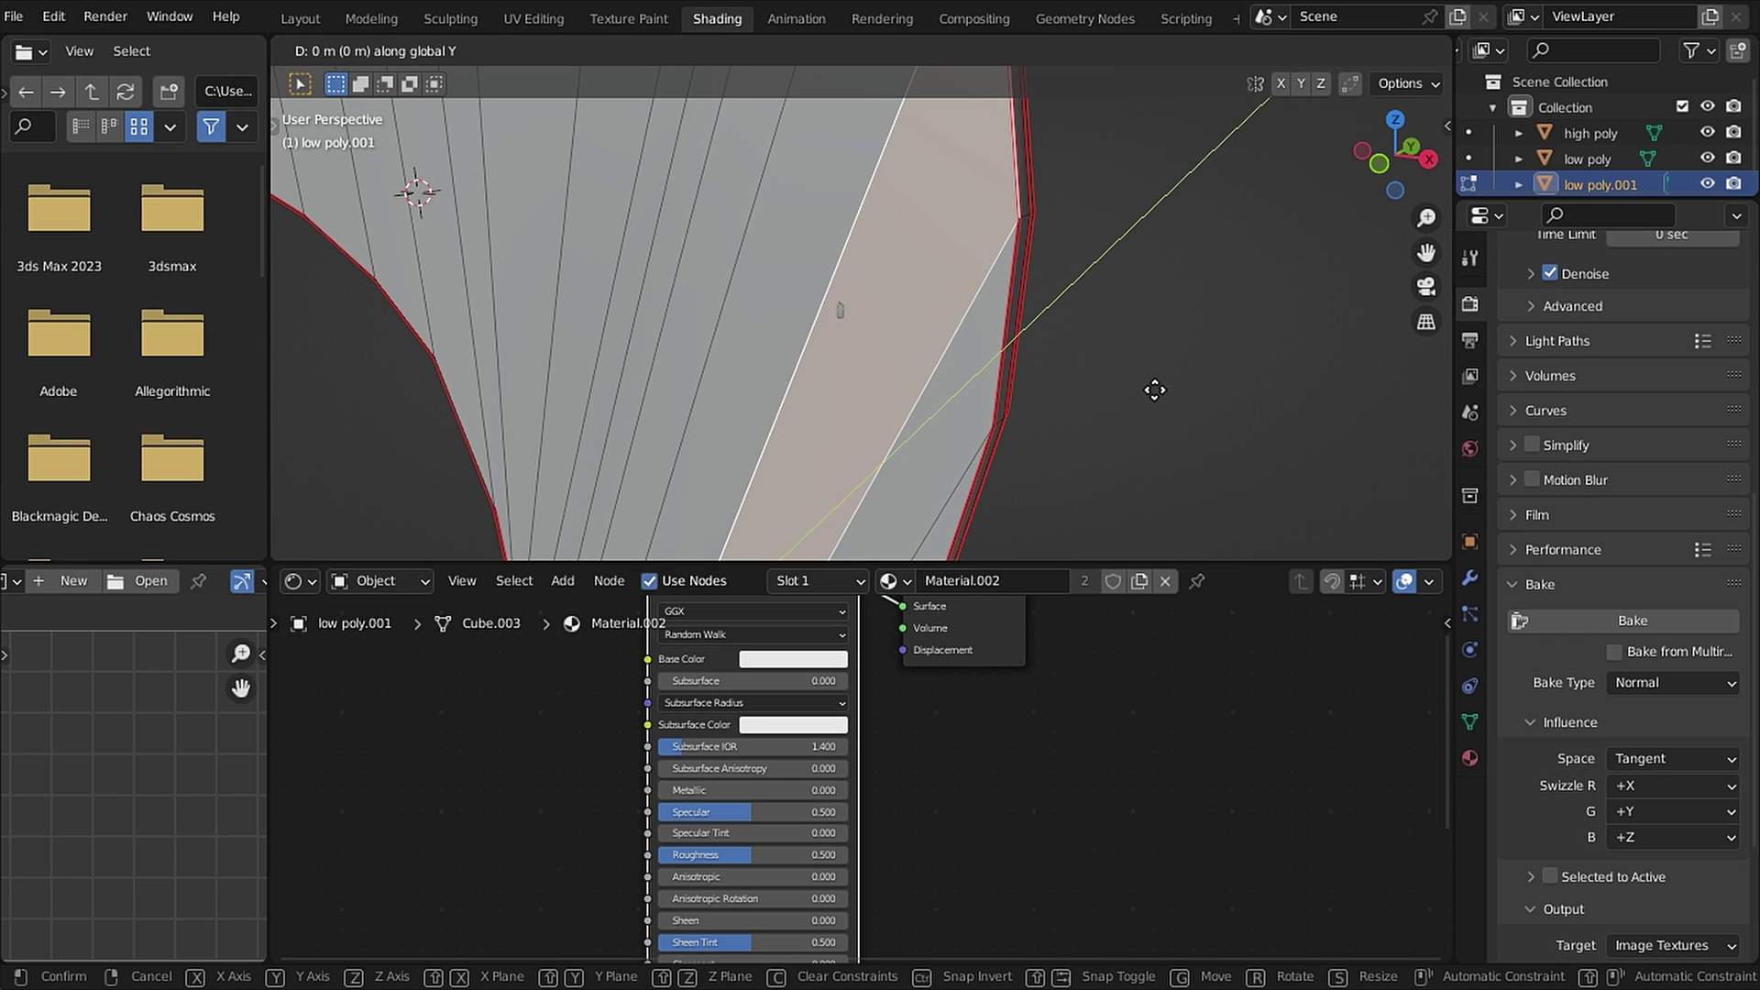
click(1154, 389)
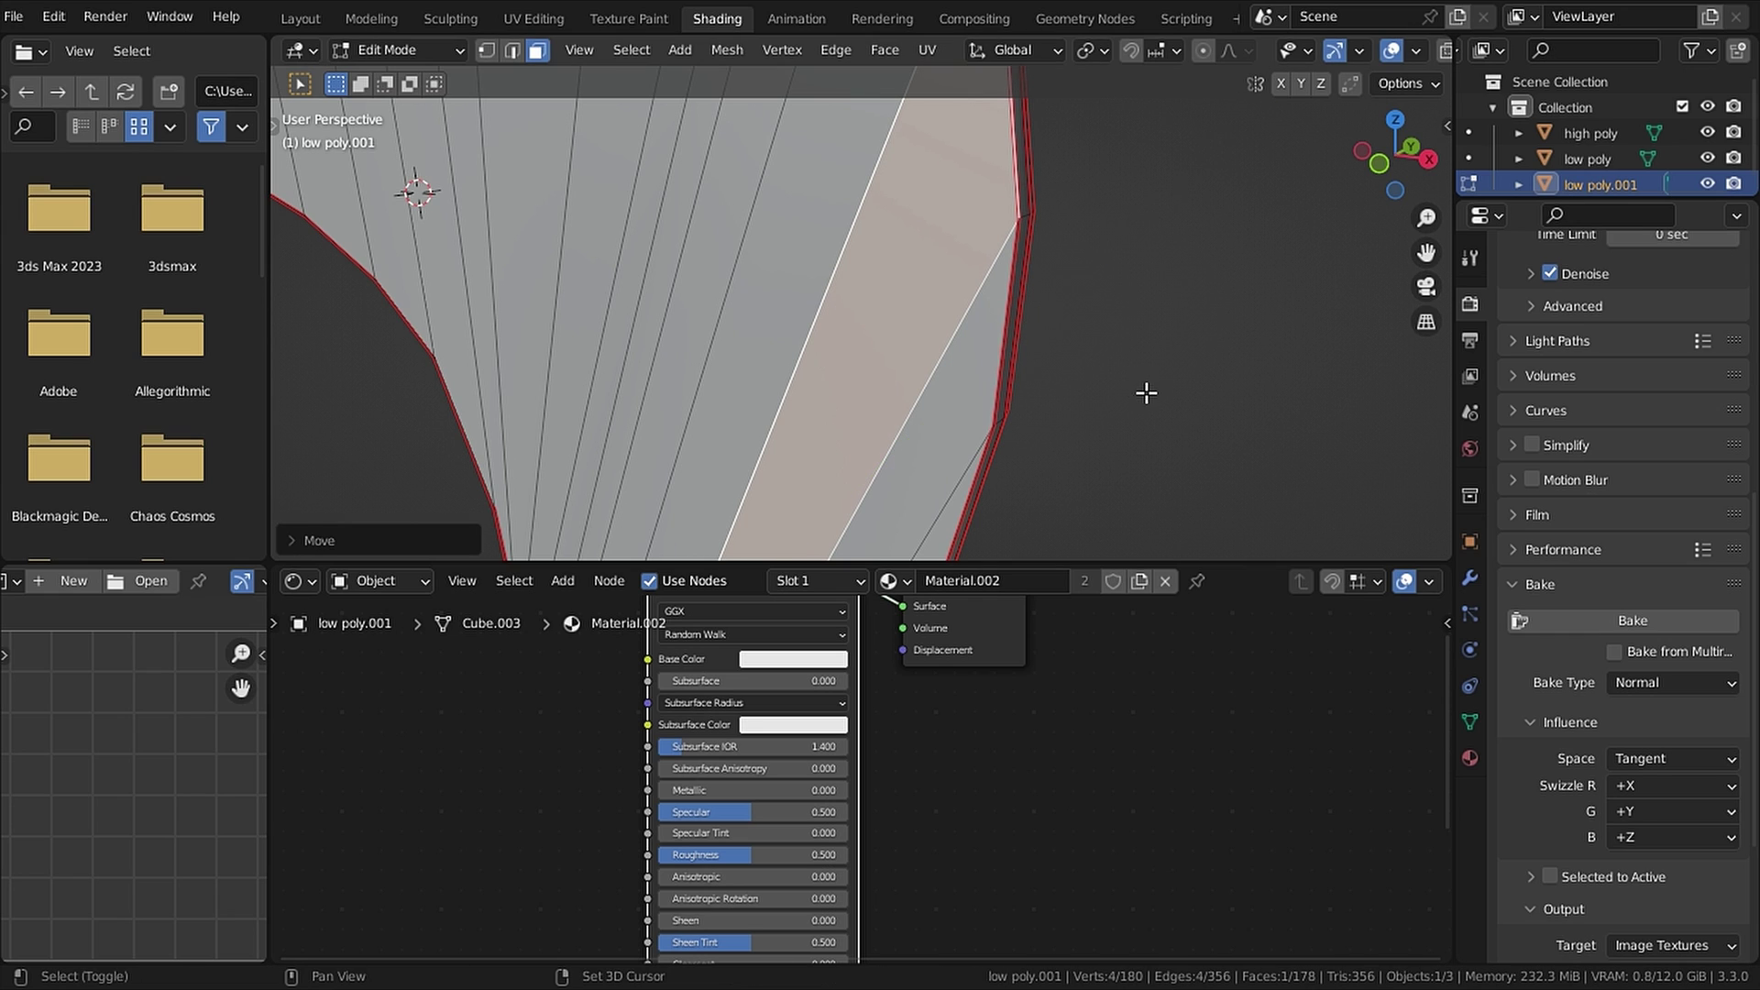
scroll(1138, 388, down, 5)
scroll(822, 377, up, 5)
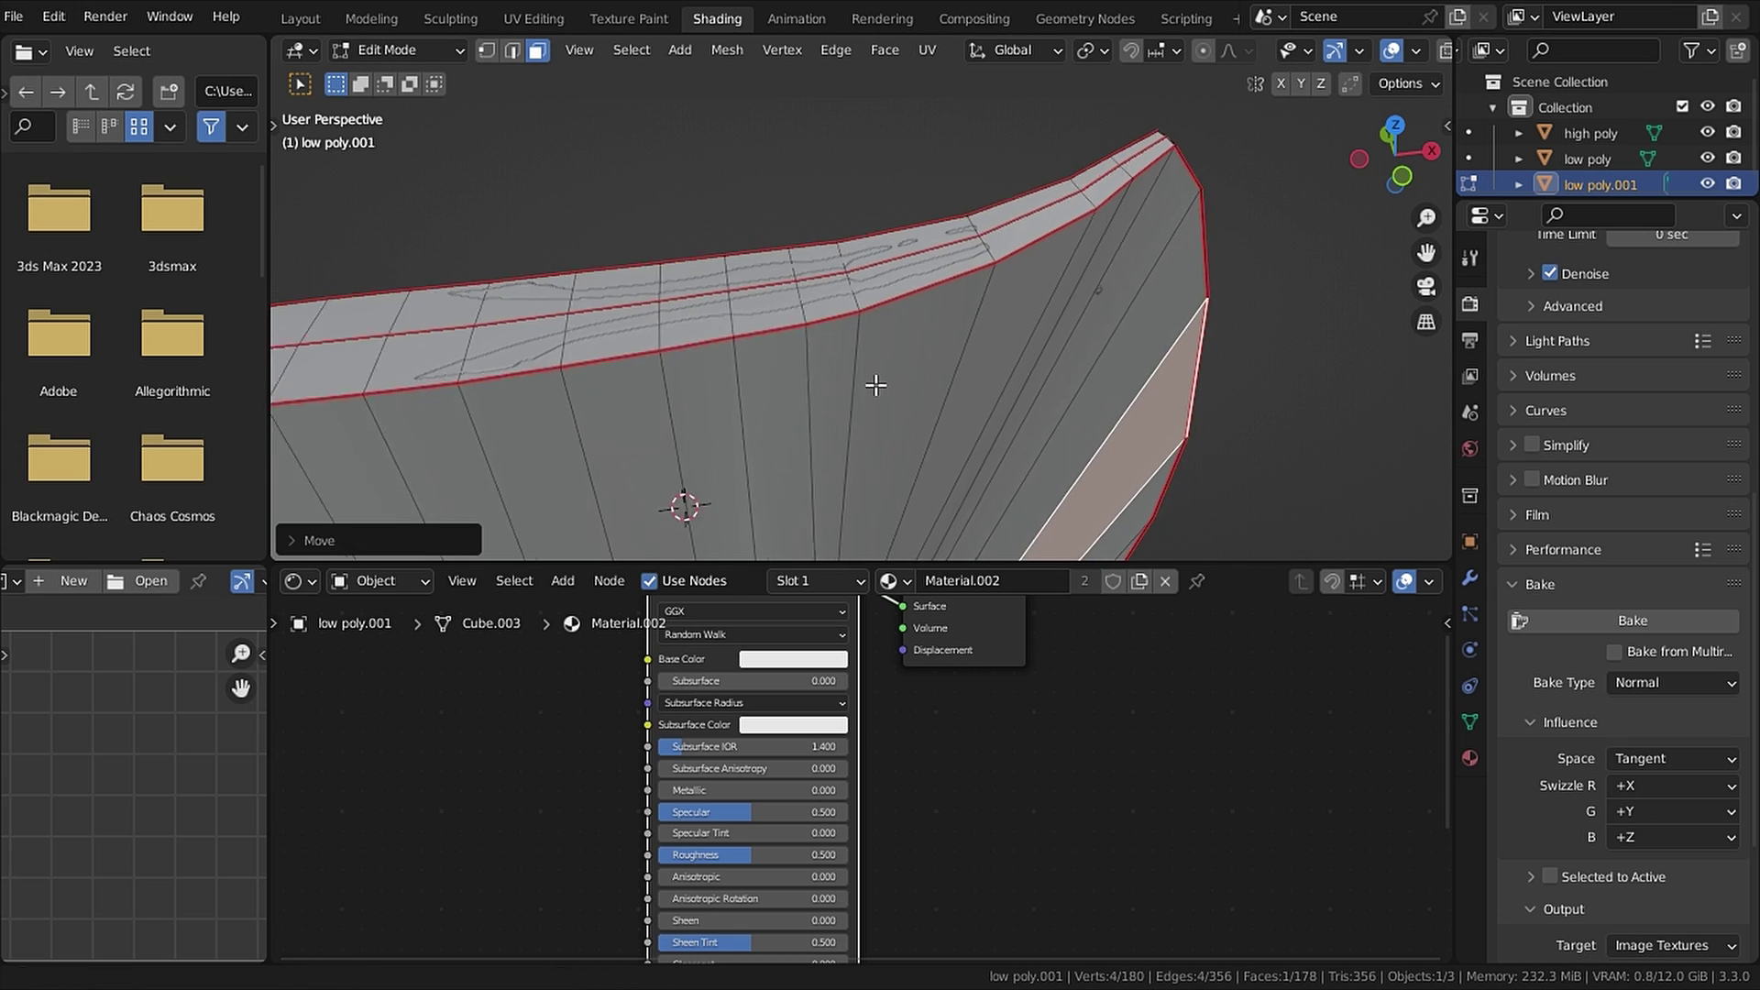
Step: Raise a strip of blade-top faces 0.001145 m along Z, hiding and revealing faces as needed
click(632, 398)
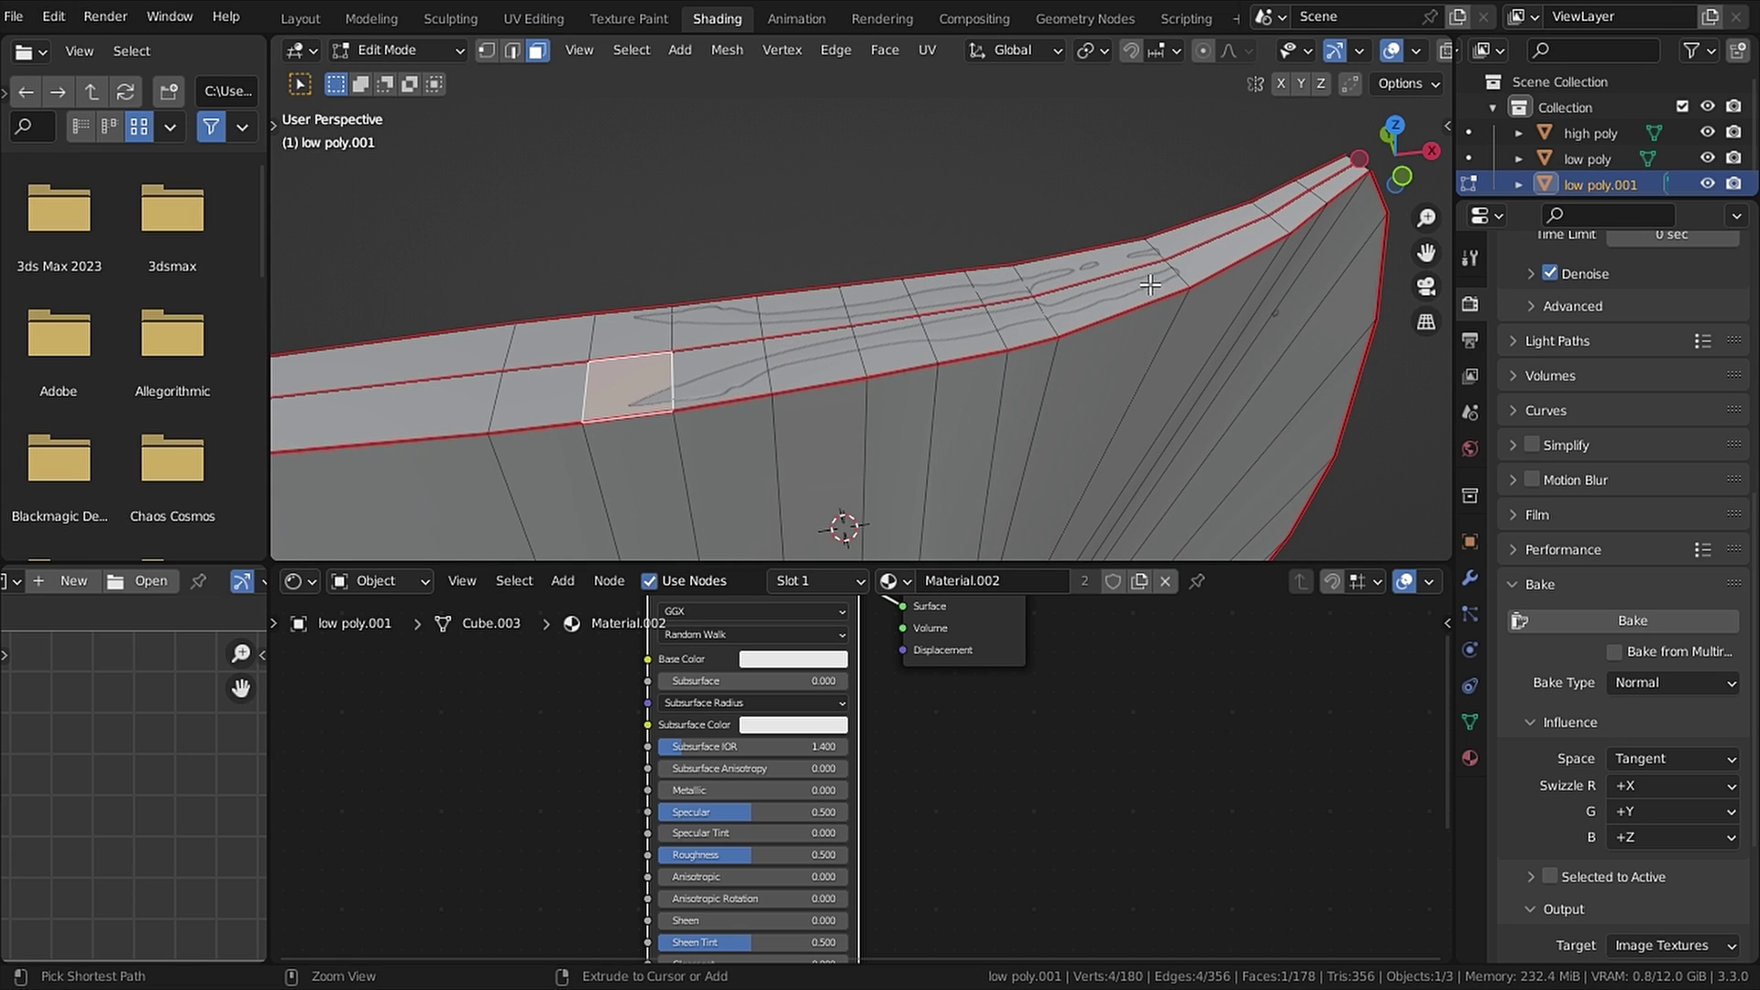
ctrl+click(1157, 284)
key(g)
key(z)
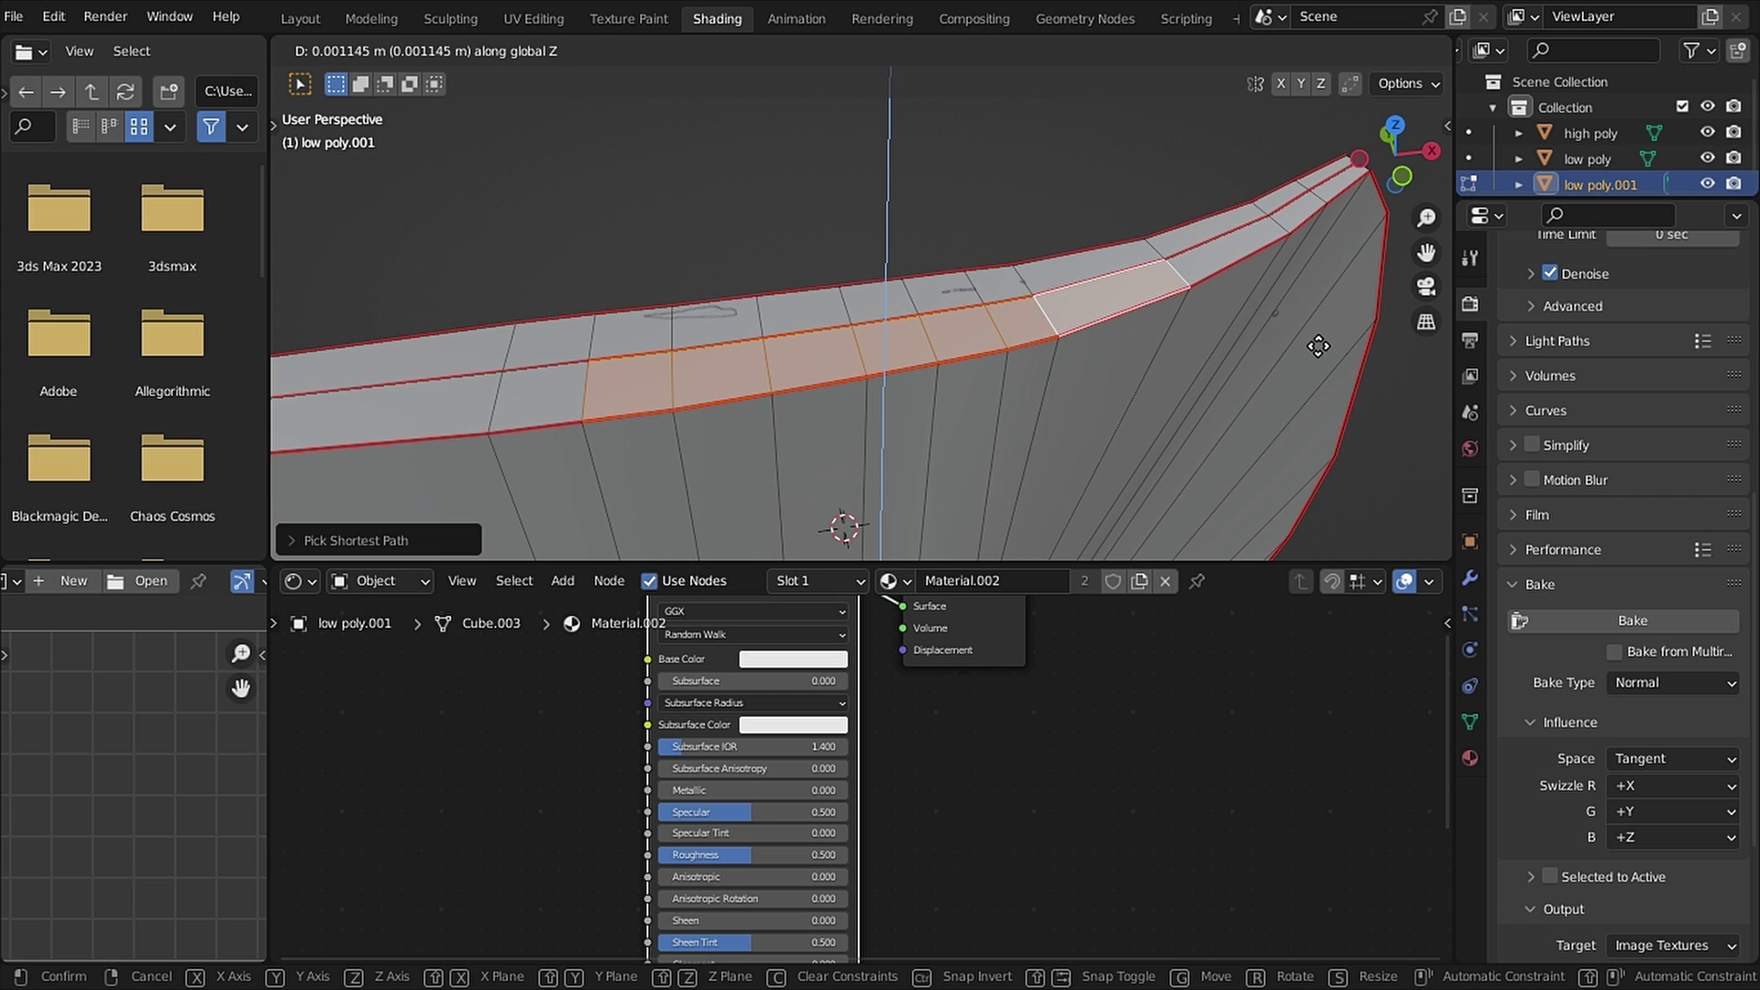
key(Escape)
click(715, 330)
key(h)
key(alt+h)
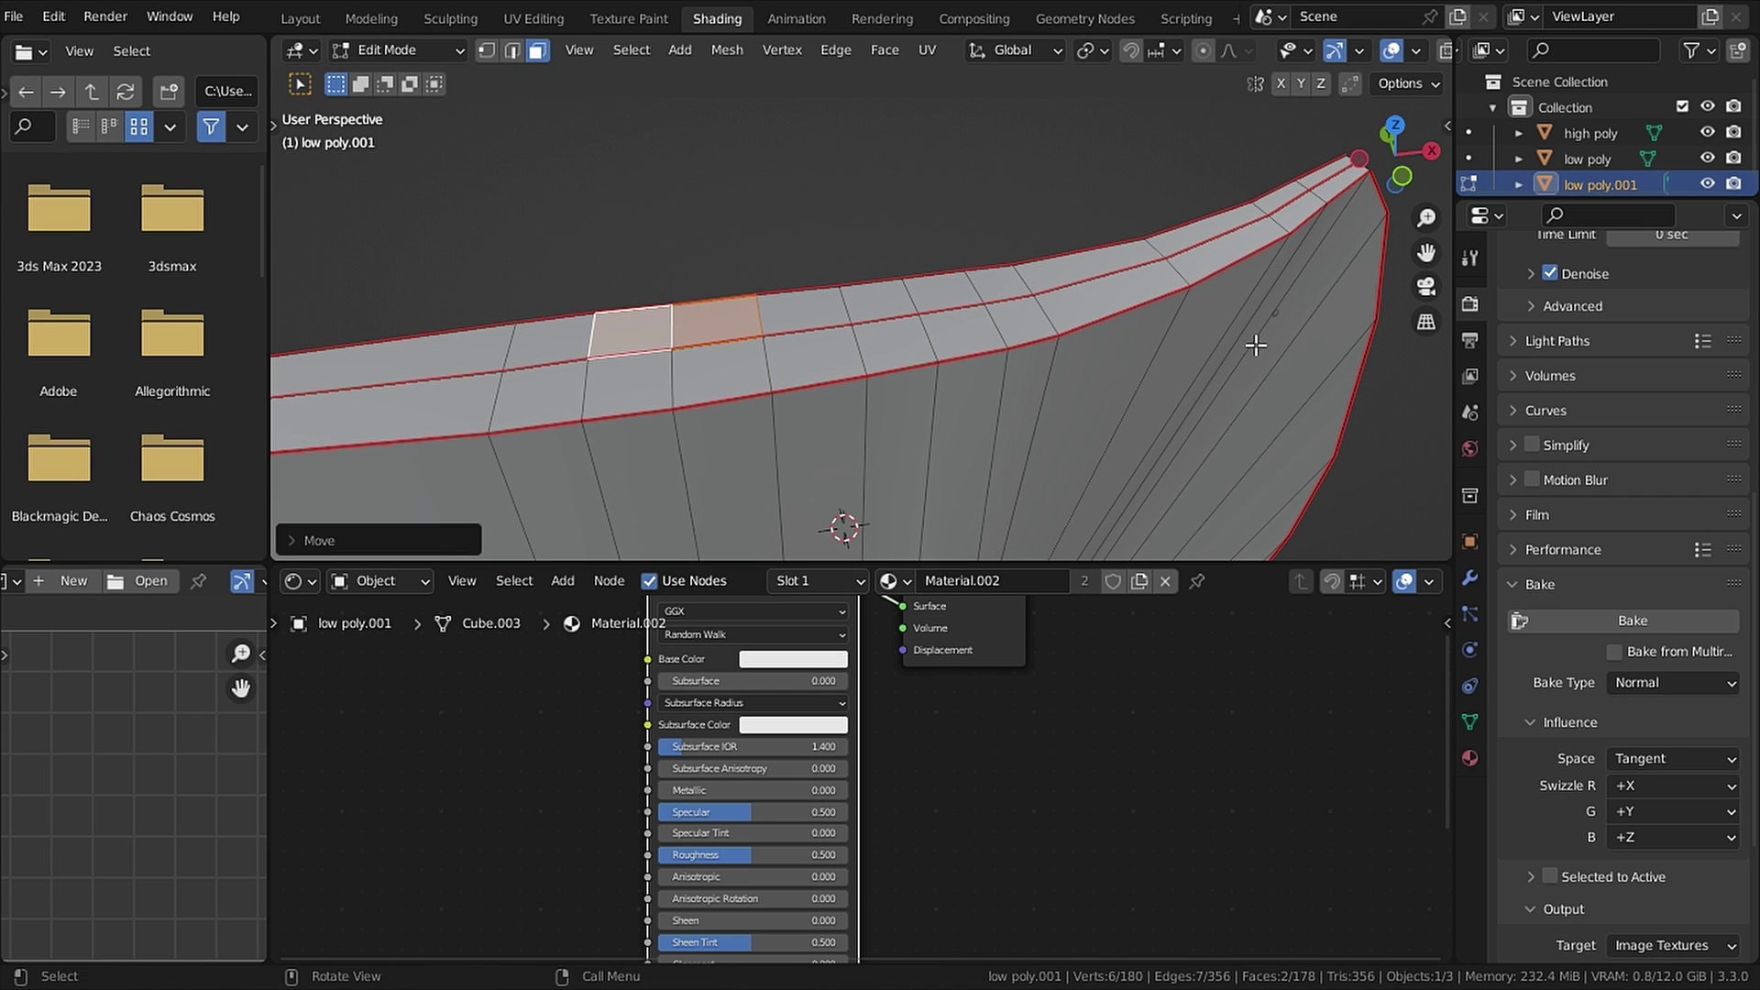
Step: Try moving the revealed face along Y, then clear the face selection
middle_drag(1257, 356, 642, 303)
key(g)
key(y)
key(Escape)
key(alt+a)
scroll(1253, 415, down, 5)
Step: Return to Object Mode and rename low poly.001 to 'cage'
click(394, 43)
click(390, 80)
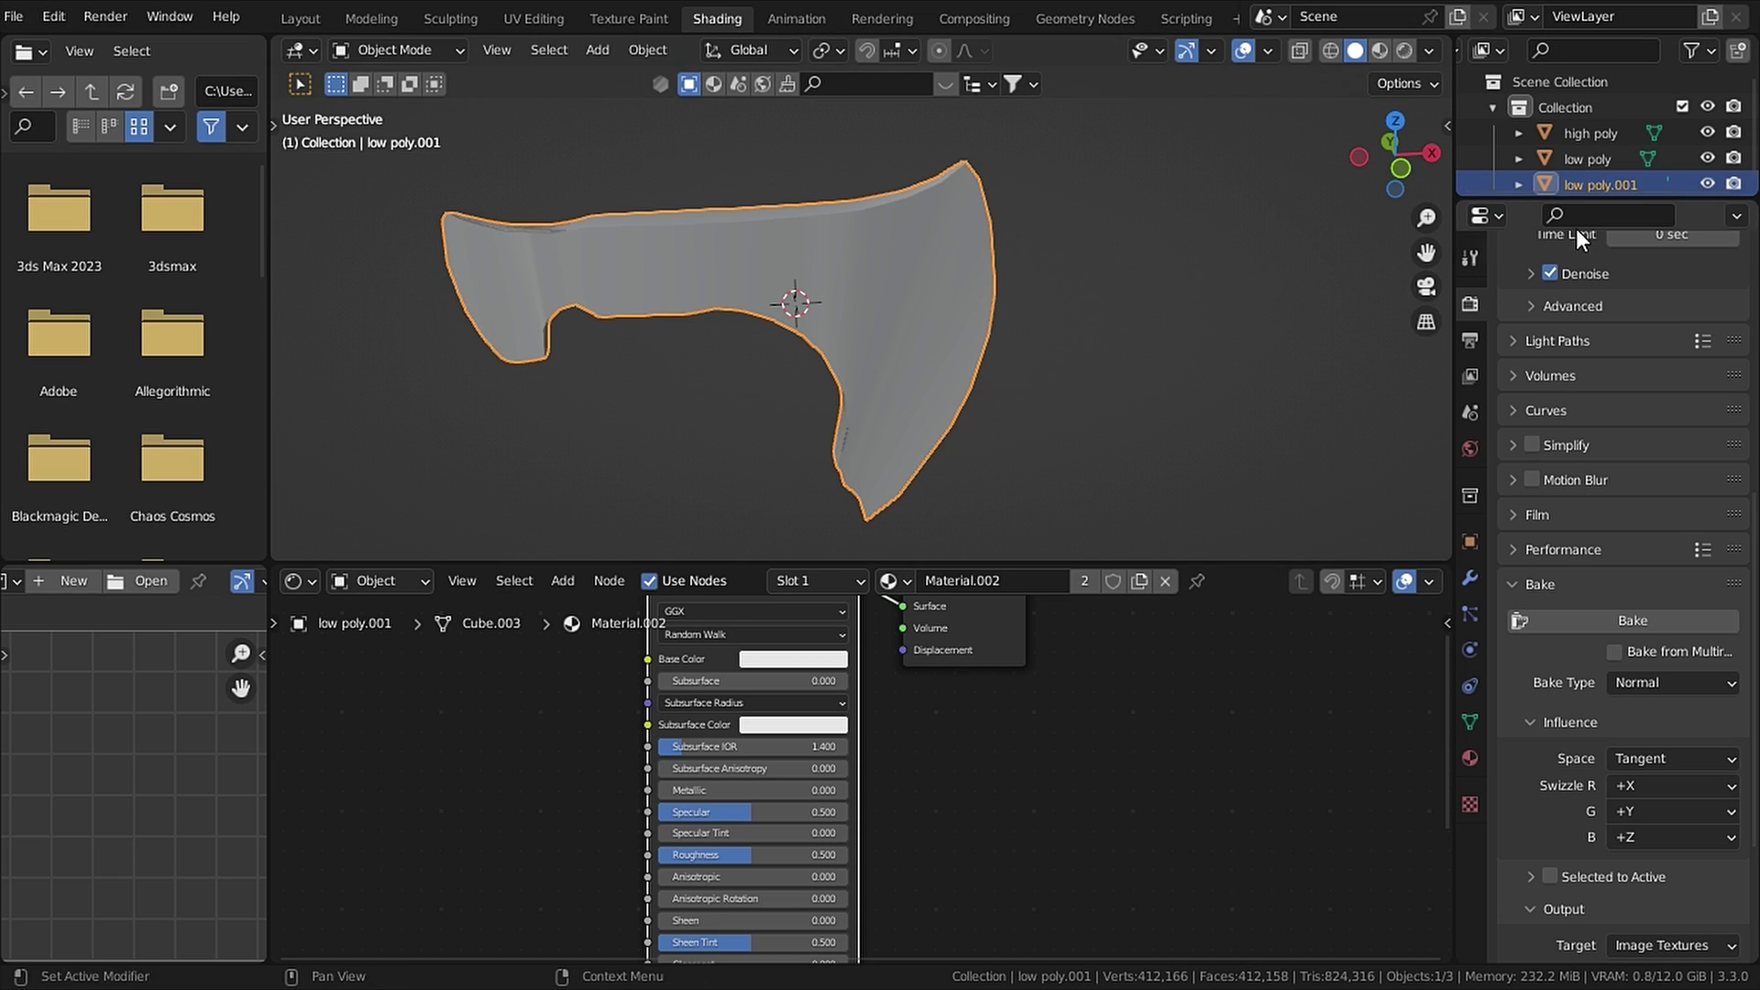
scroll(1593, 175, down, 1)
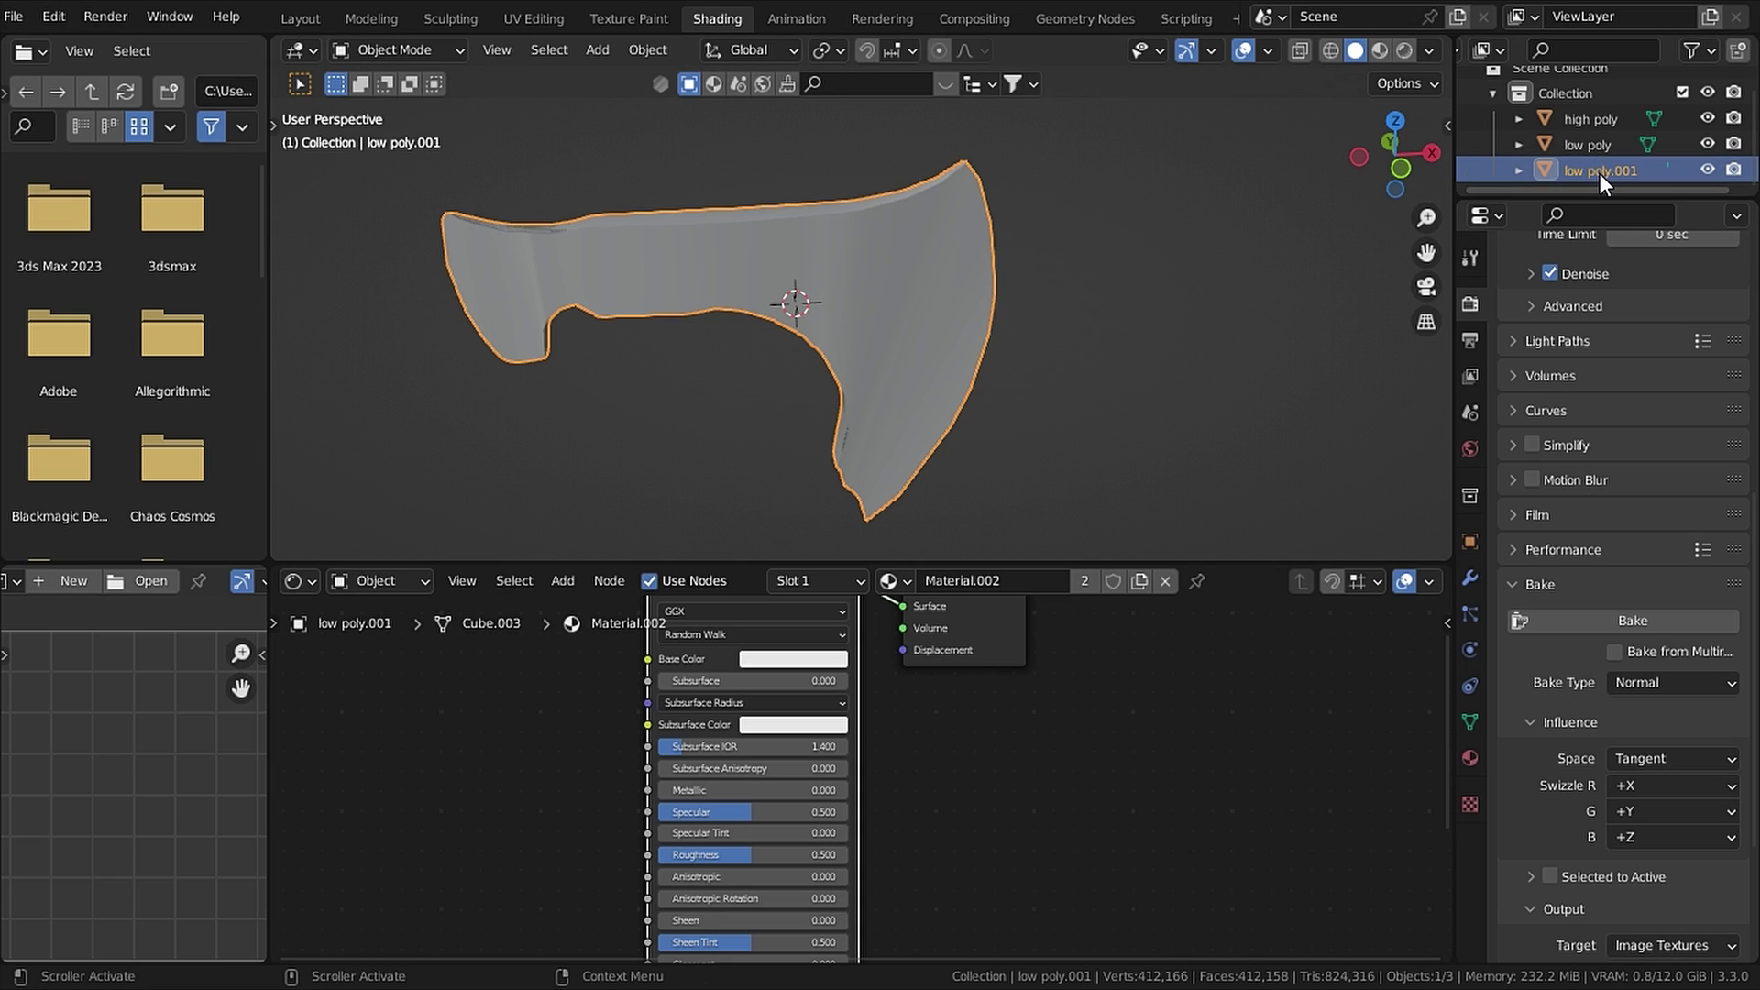
double_click(1599, 173)
text(cage)
key(Return)
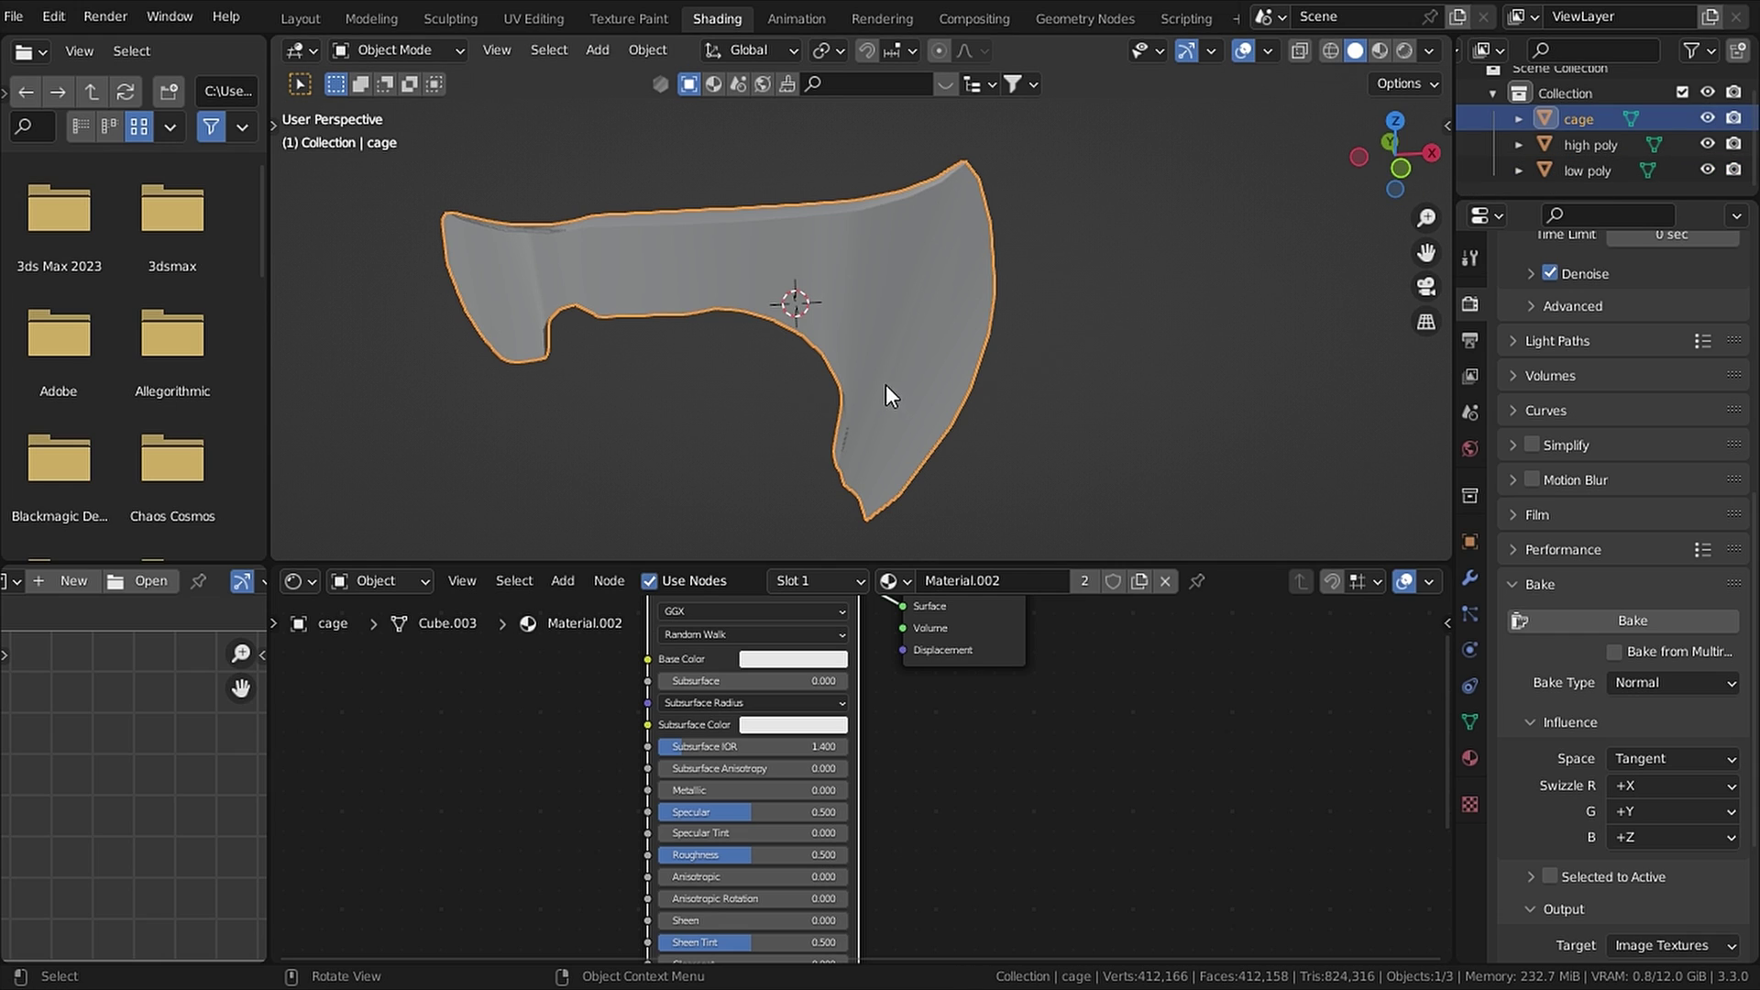
Step: Hide the cage and high poly objects so only the low poly axe shows
middle_drag(886, 381, 1315, 372)
scroll(1315, 372, up, 3)
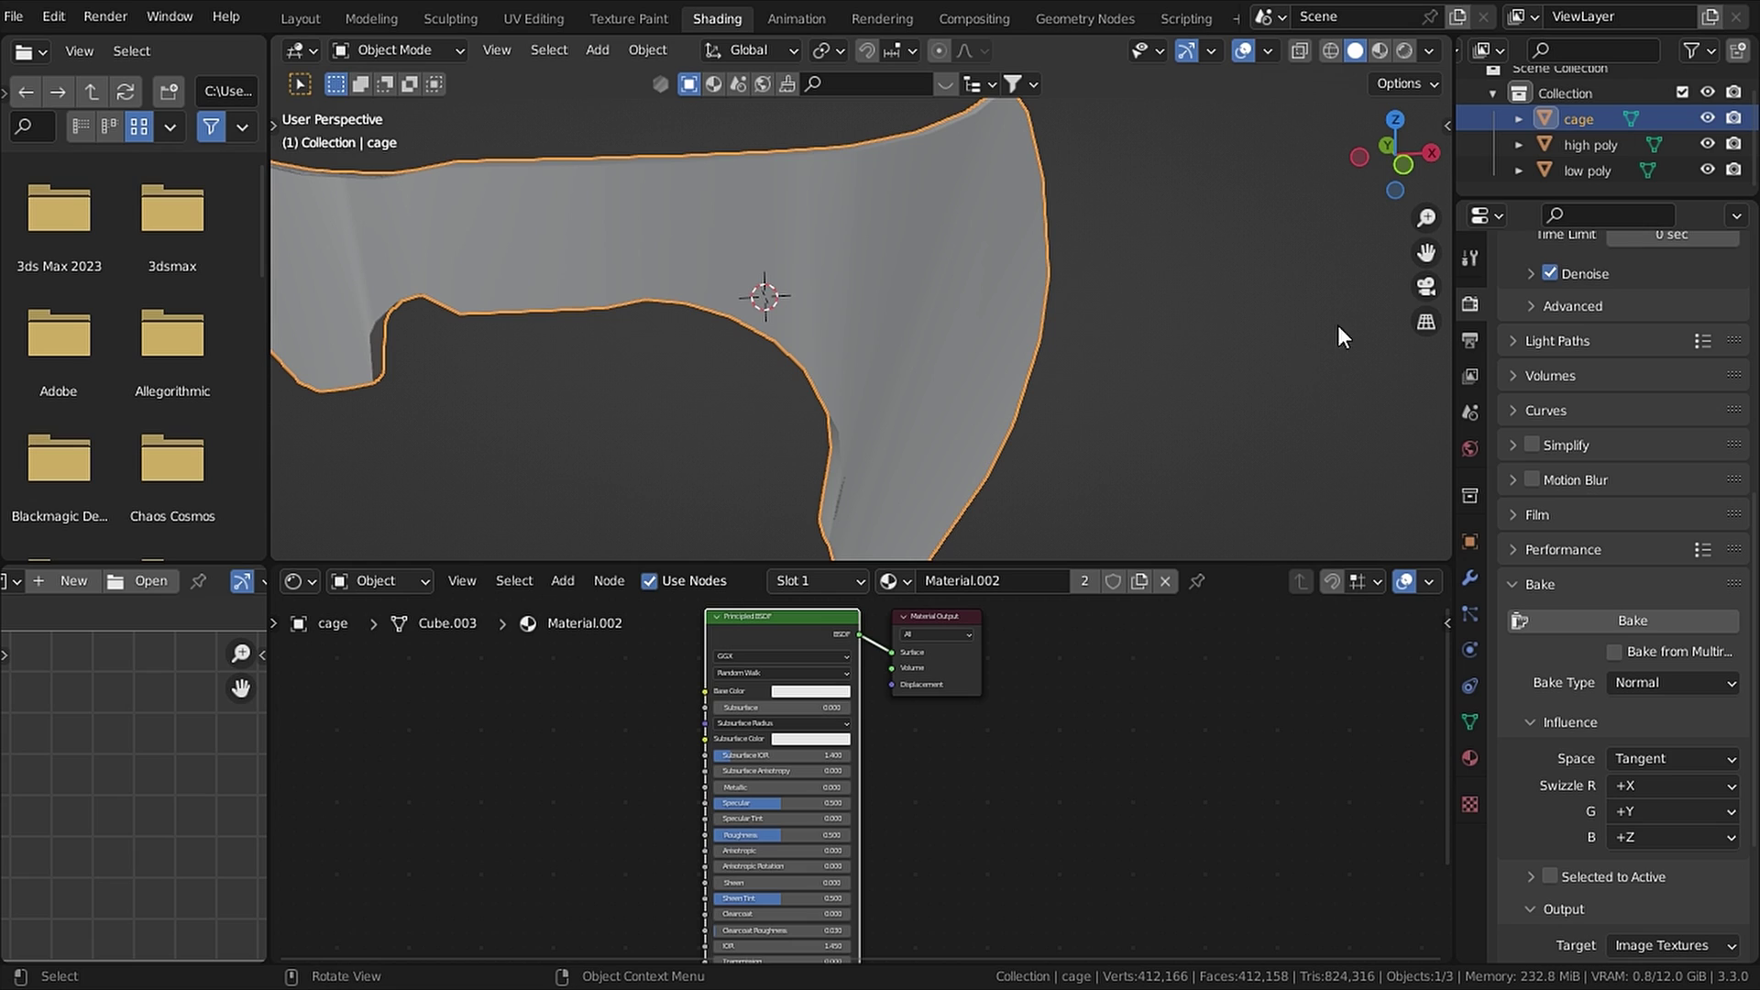
drag(1705, 118, 1709, 135)
Step: With the low poly active, add an Image Texture node to its Material.002 node tree
click(1610, 174)
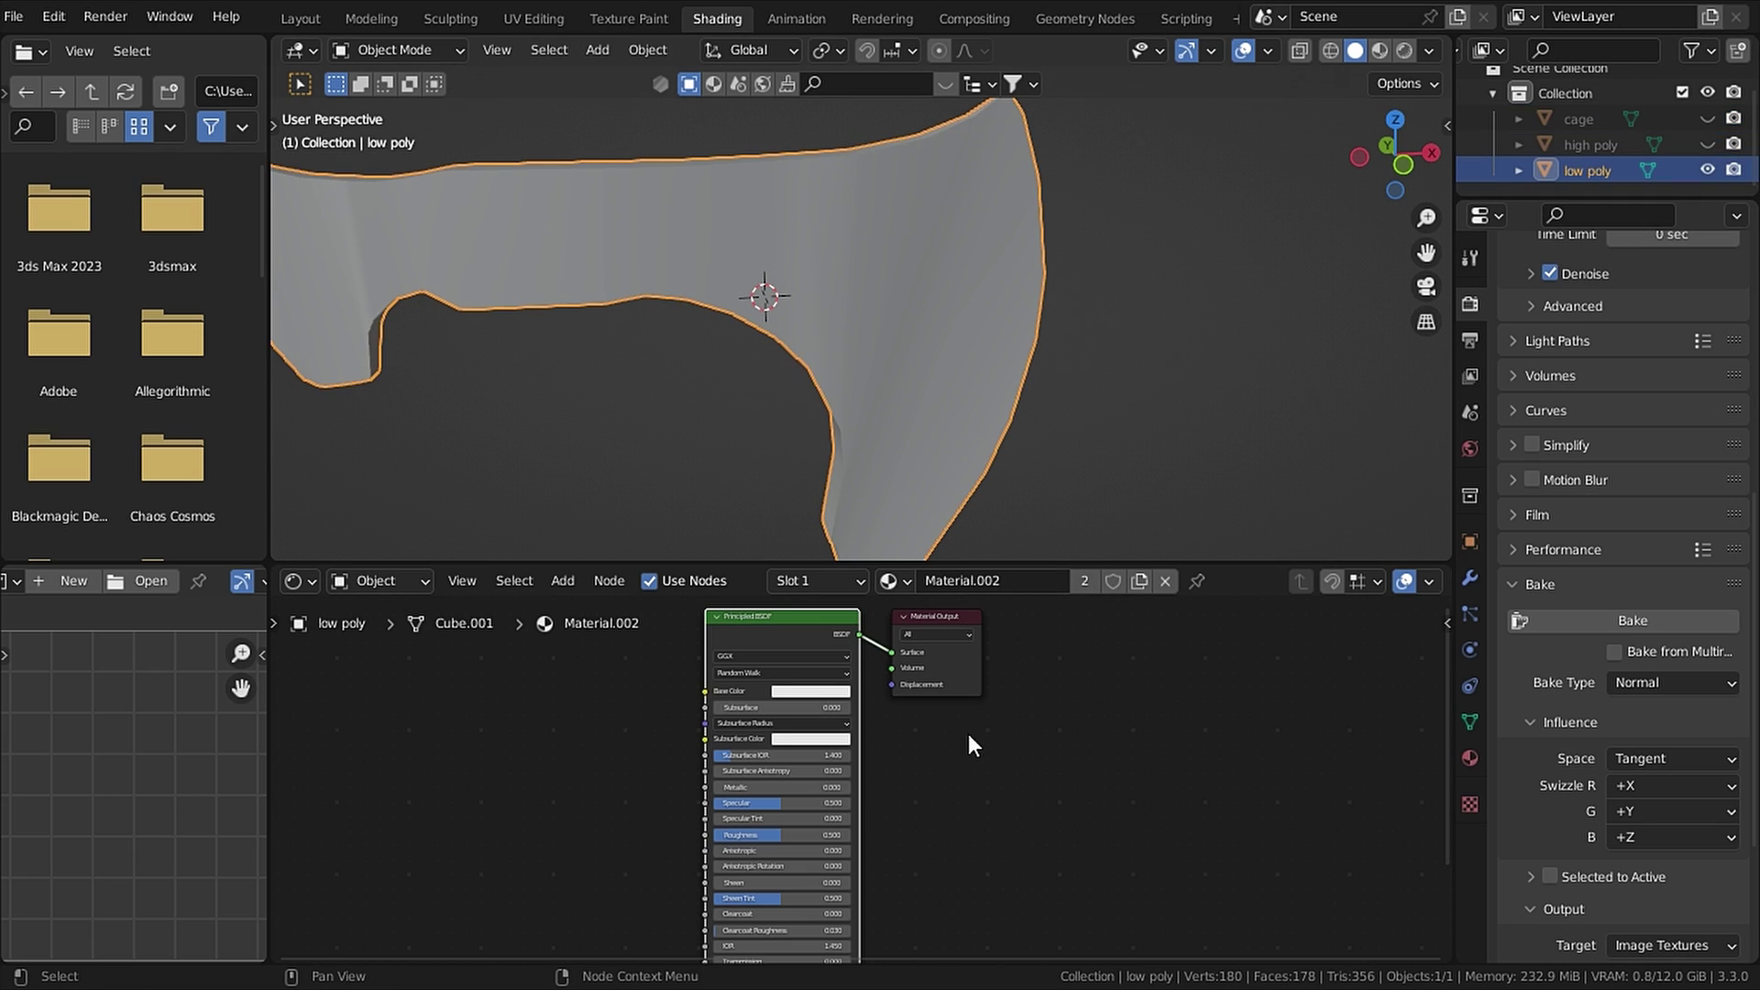
scroll(966, 733, down, 1)
middle_drag(975, 746, 1192, 711)
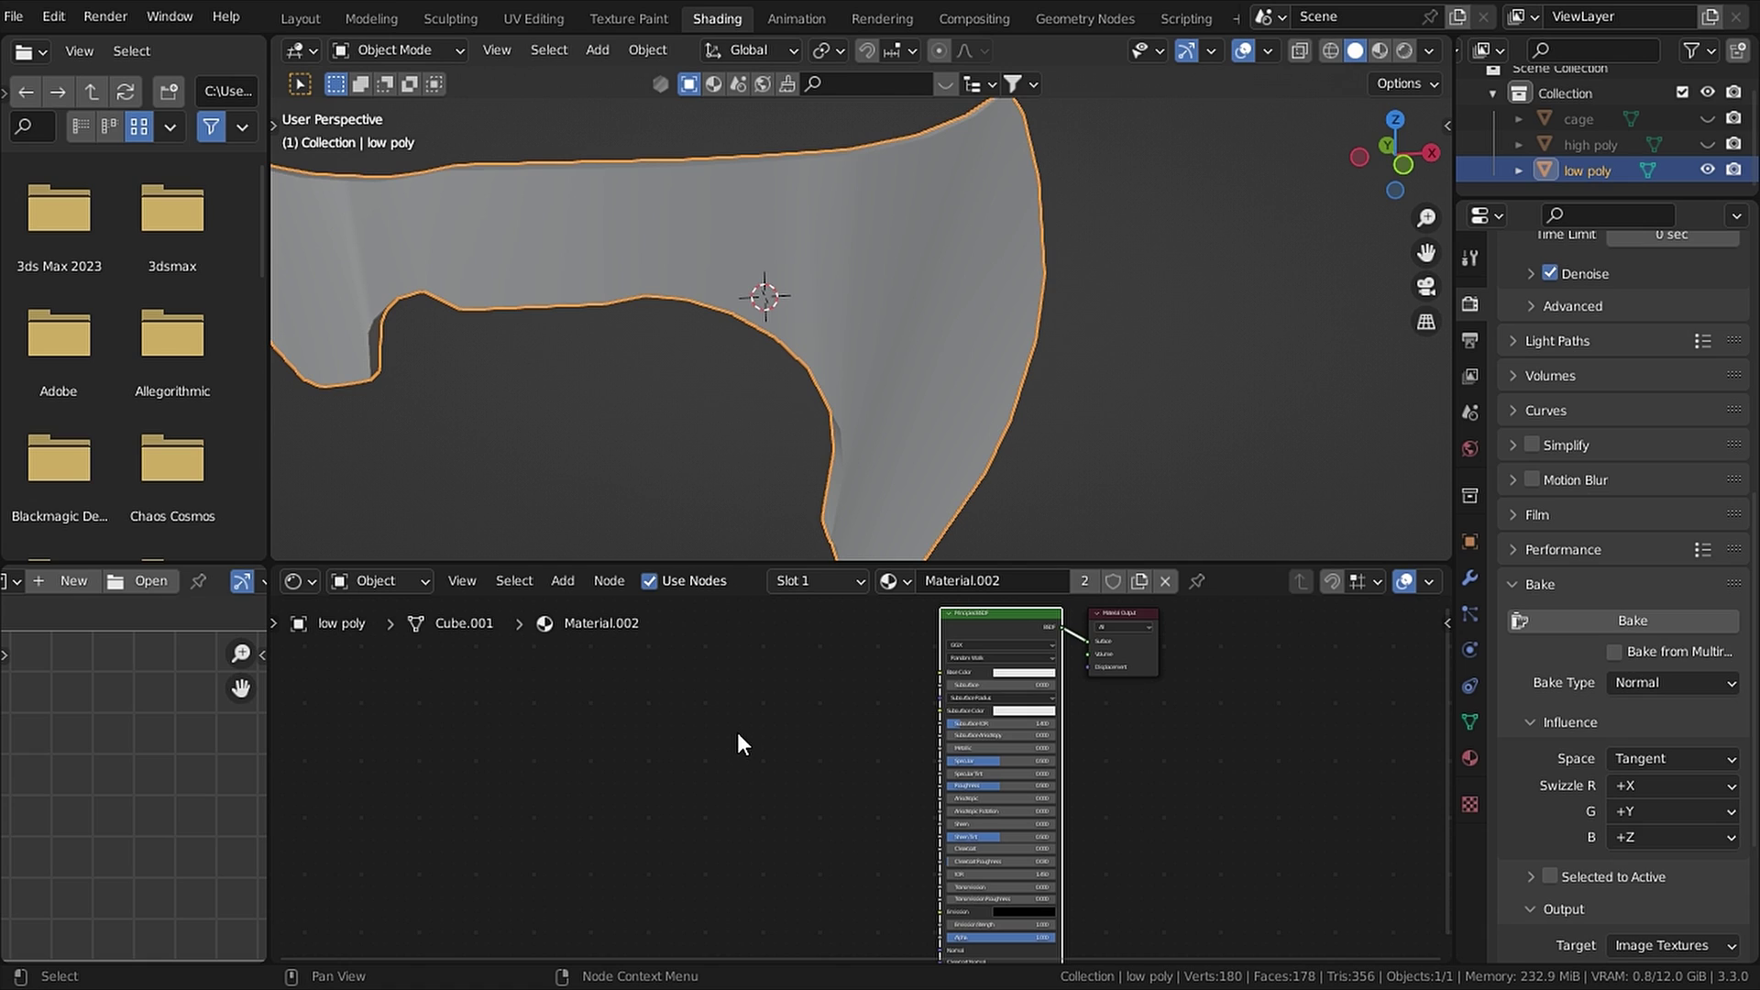
key(F3)
text(image)
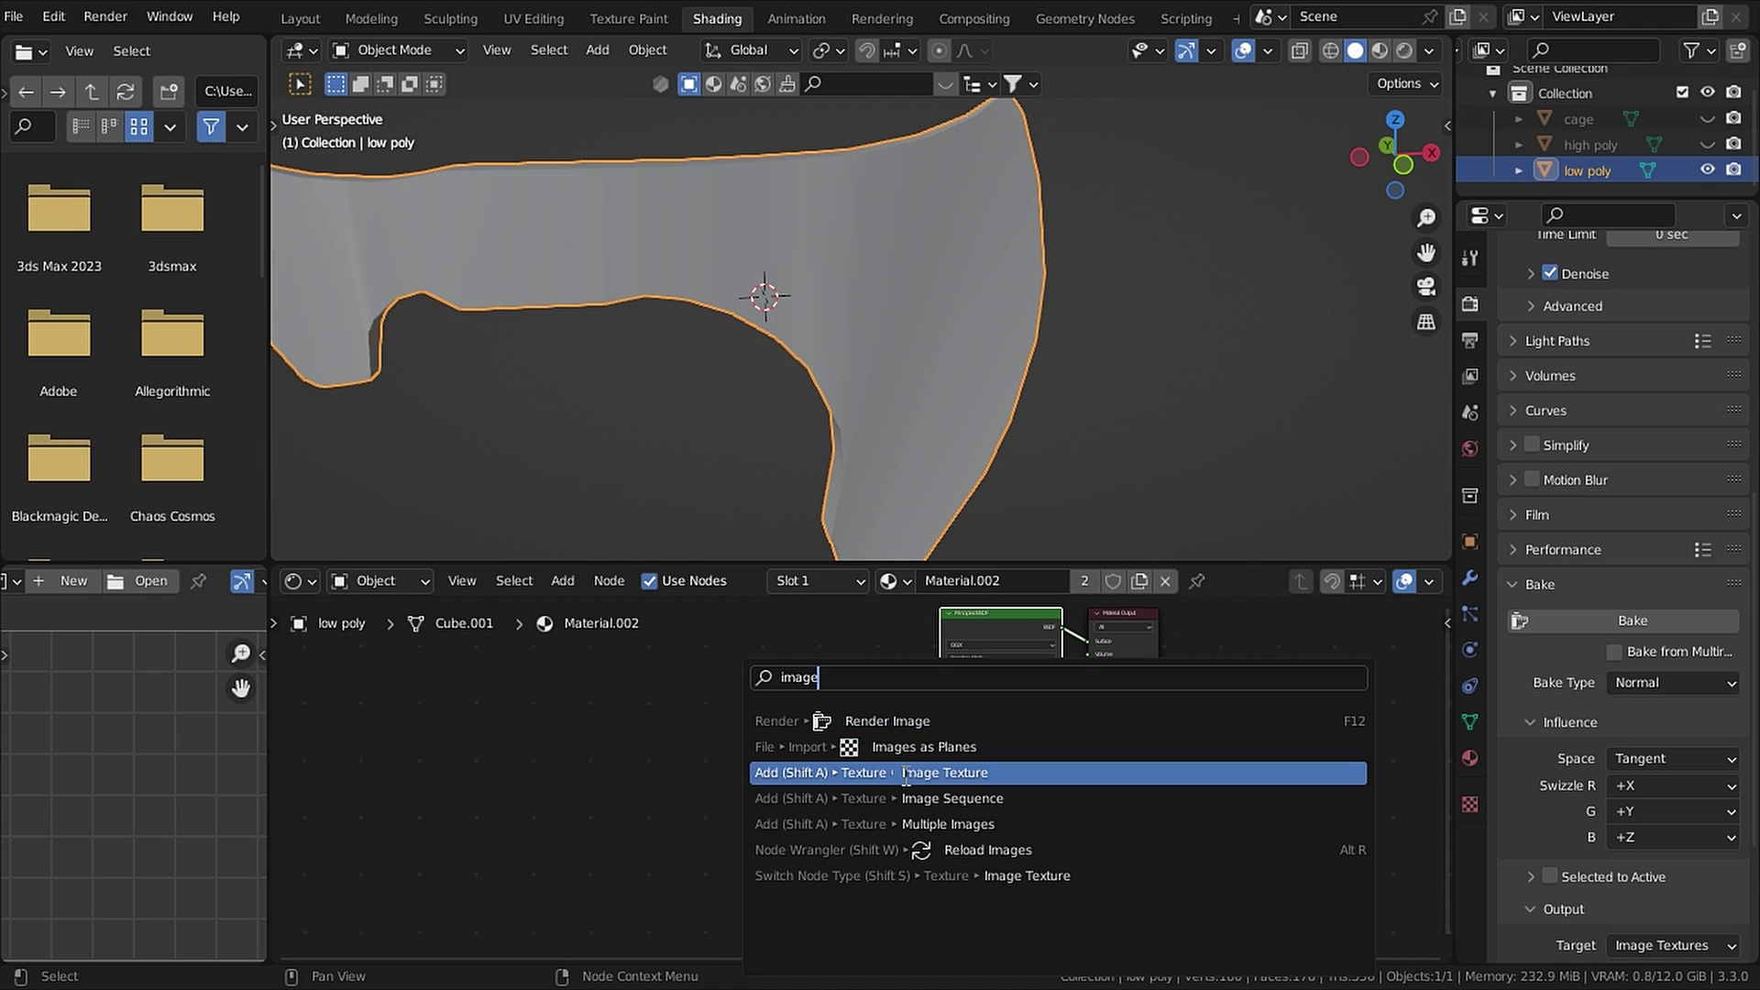
click(898, 773)
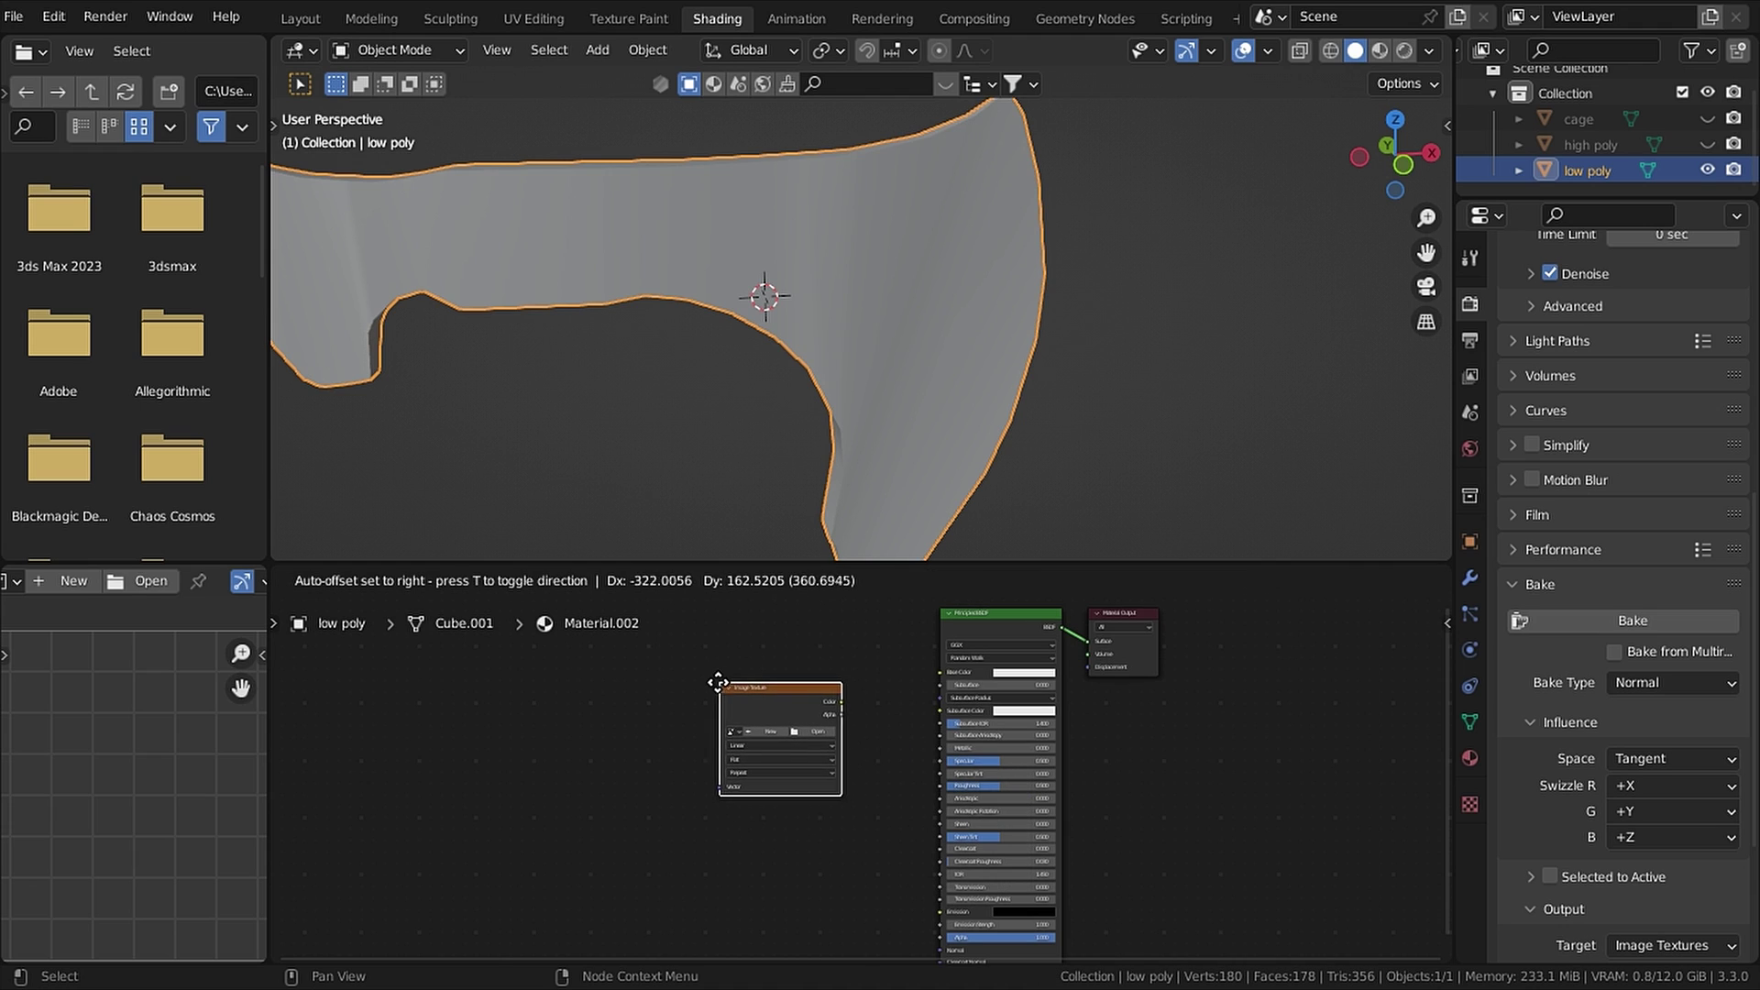
Step: Place the Image Texture node and create a new 2048 × 2048 image named 'axe head normals'
click(718, 682)
scroll(851, 774, up, 5)
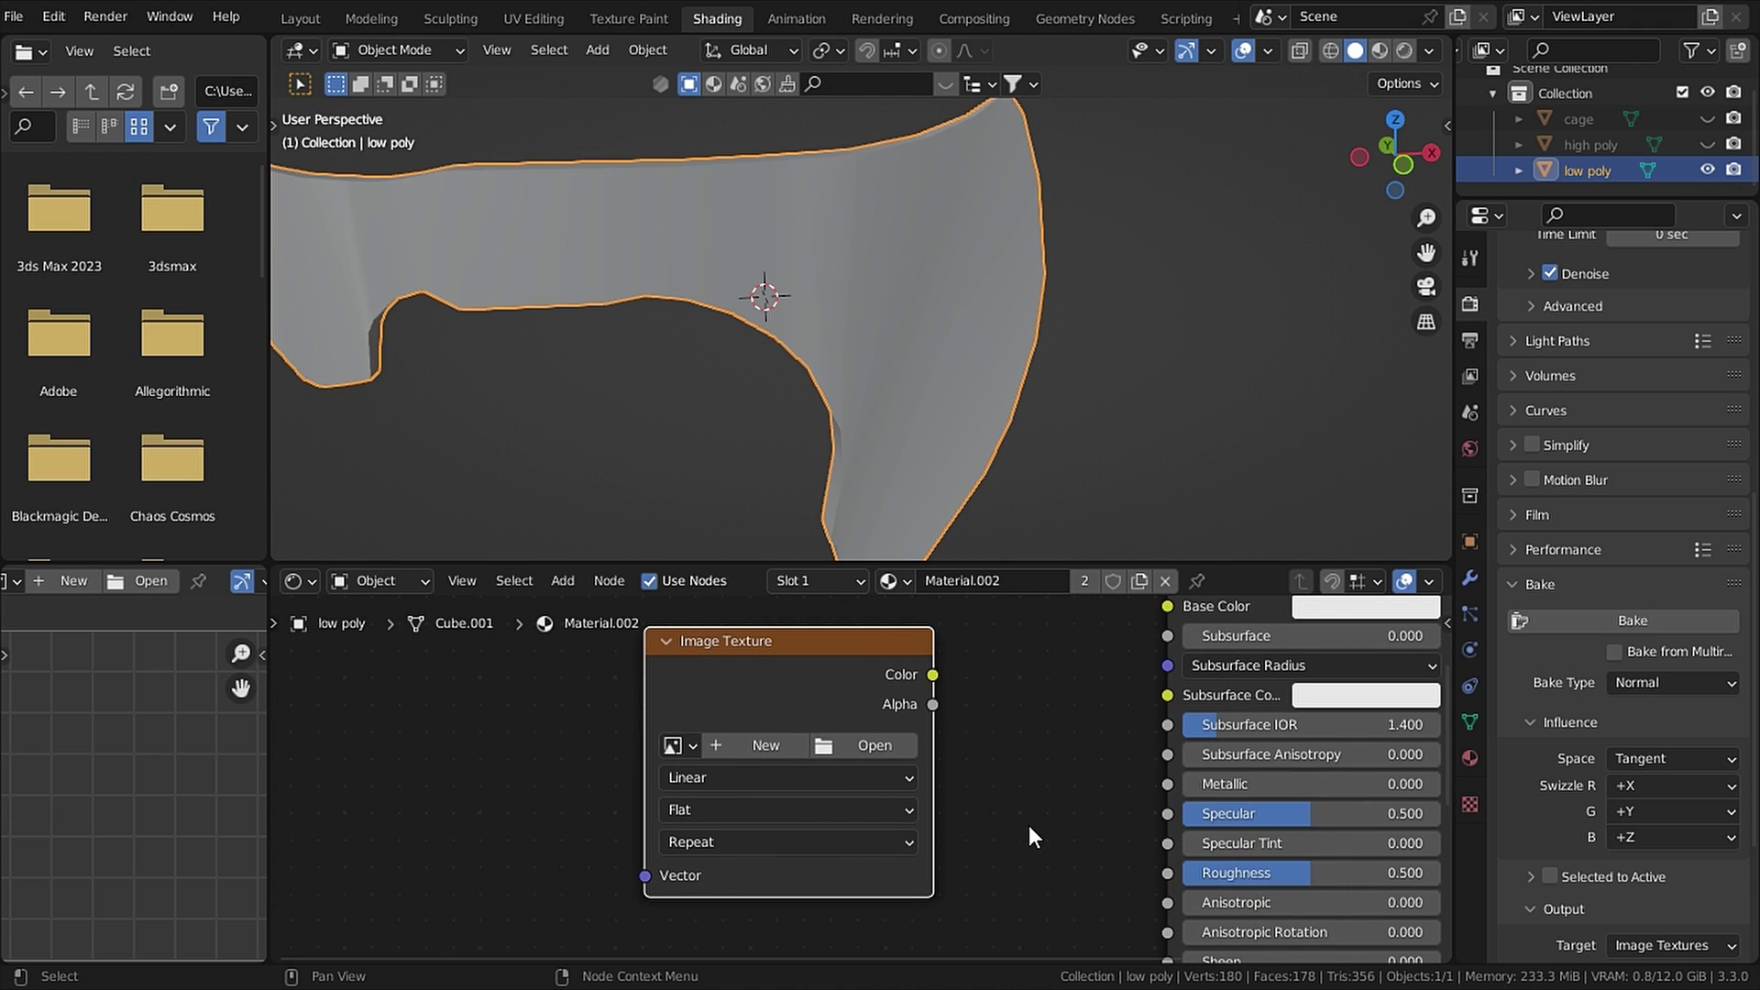
click(766, 746)
click(809, 736)
text(axe head normals)
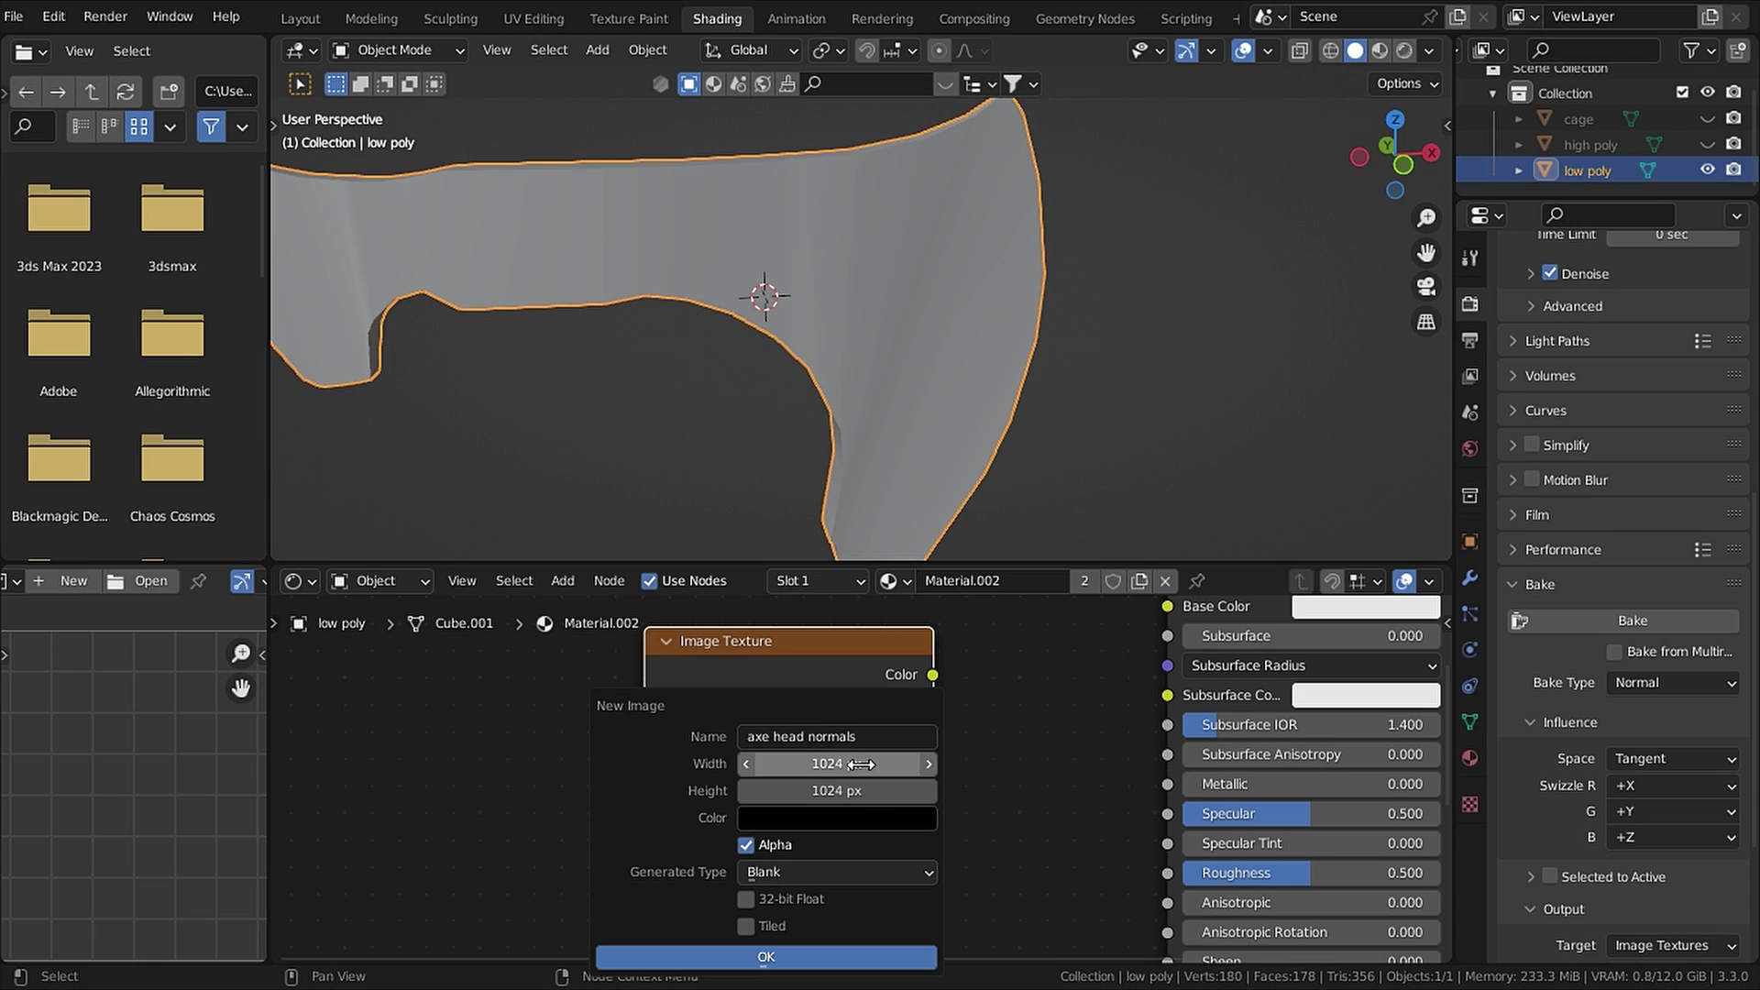
drag(868, 764, 856, 797)
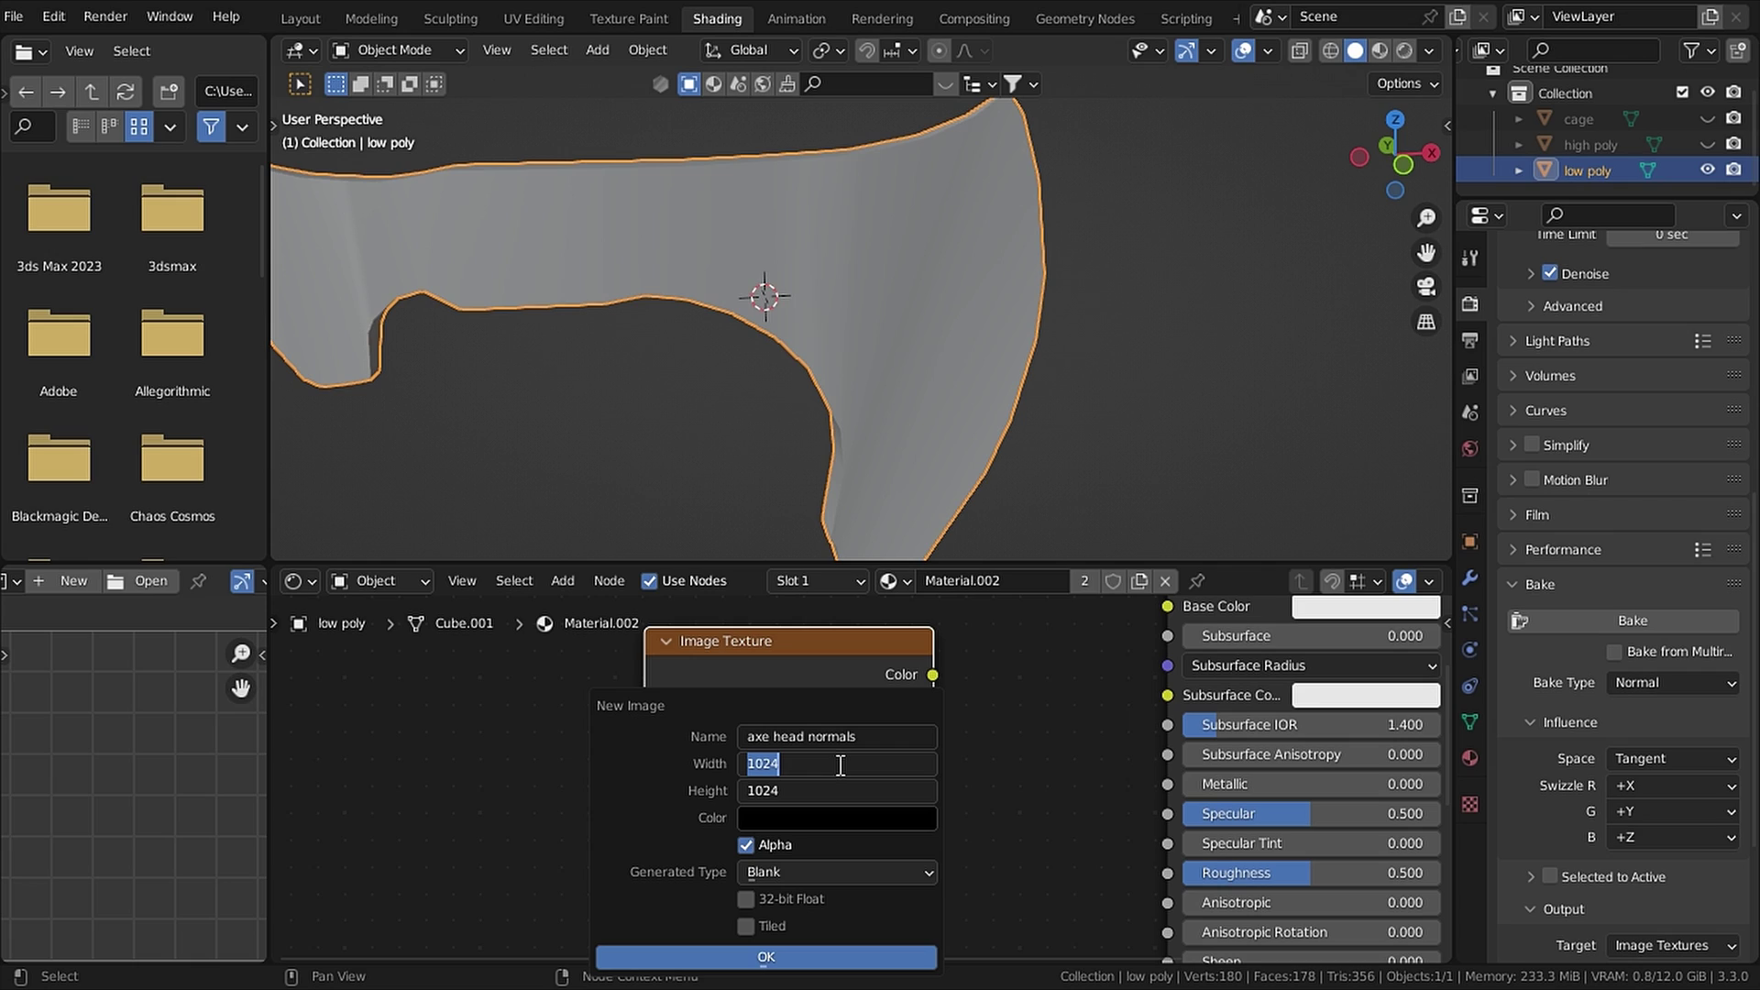
click(840, 764)
text(*2)
key(Return)
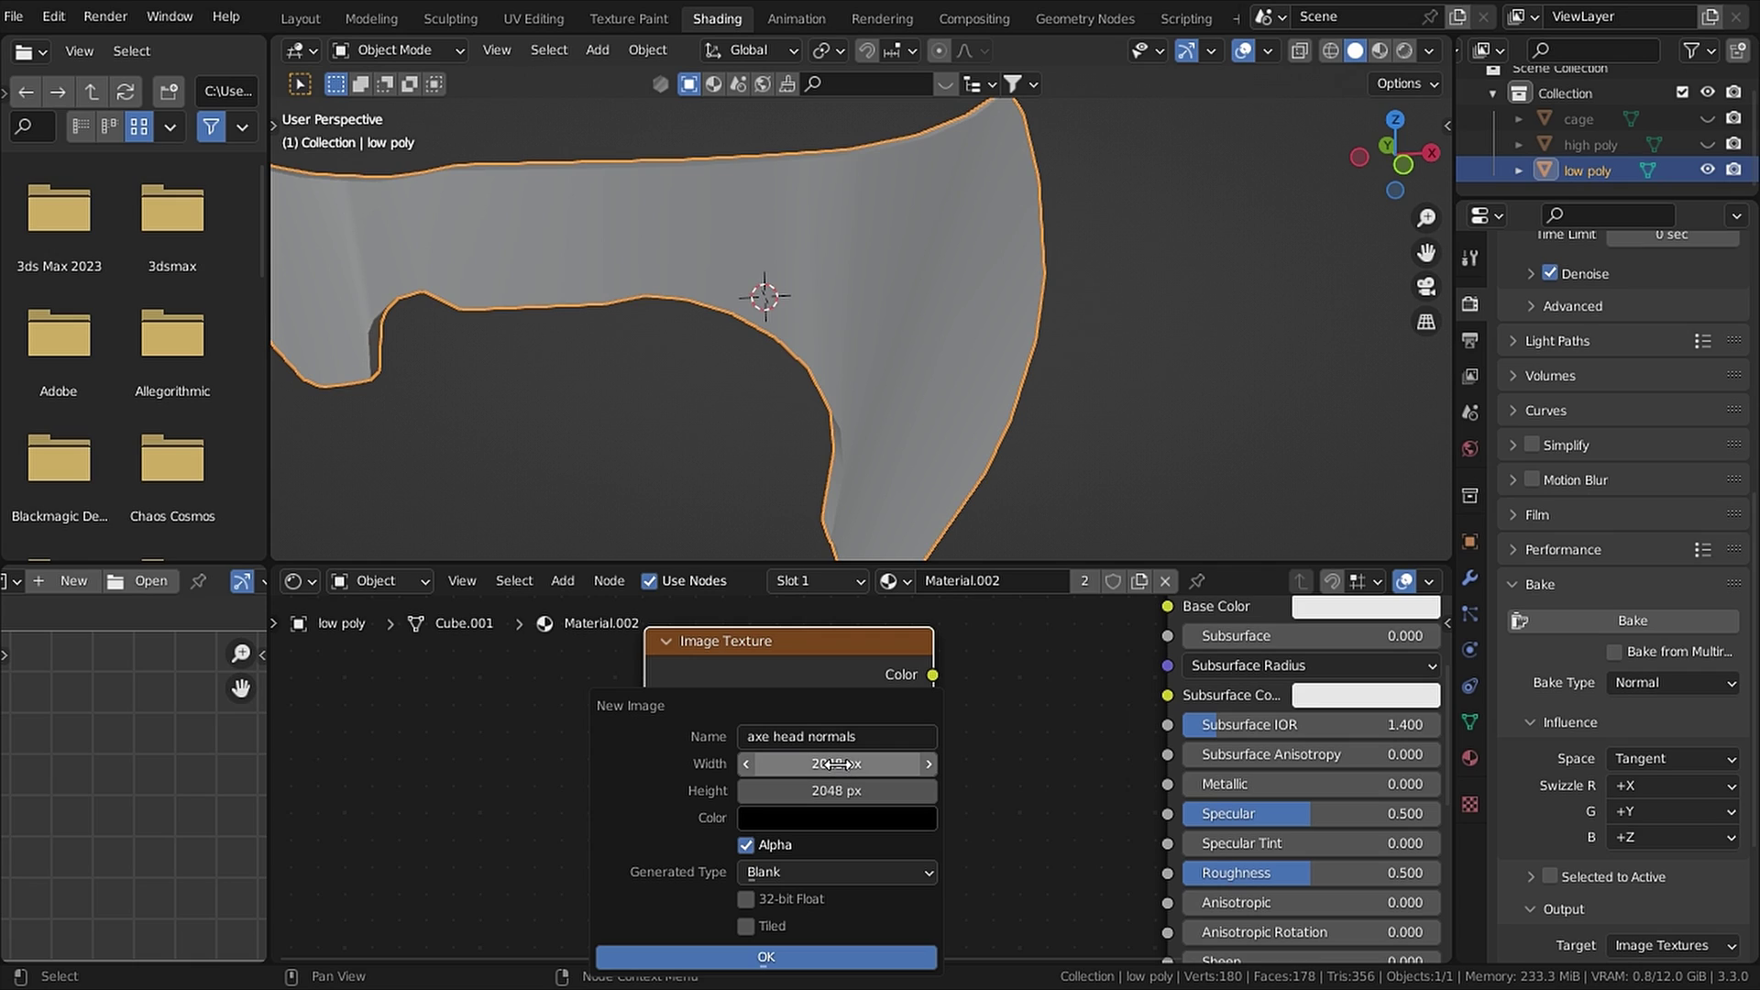
click(861, 955)
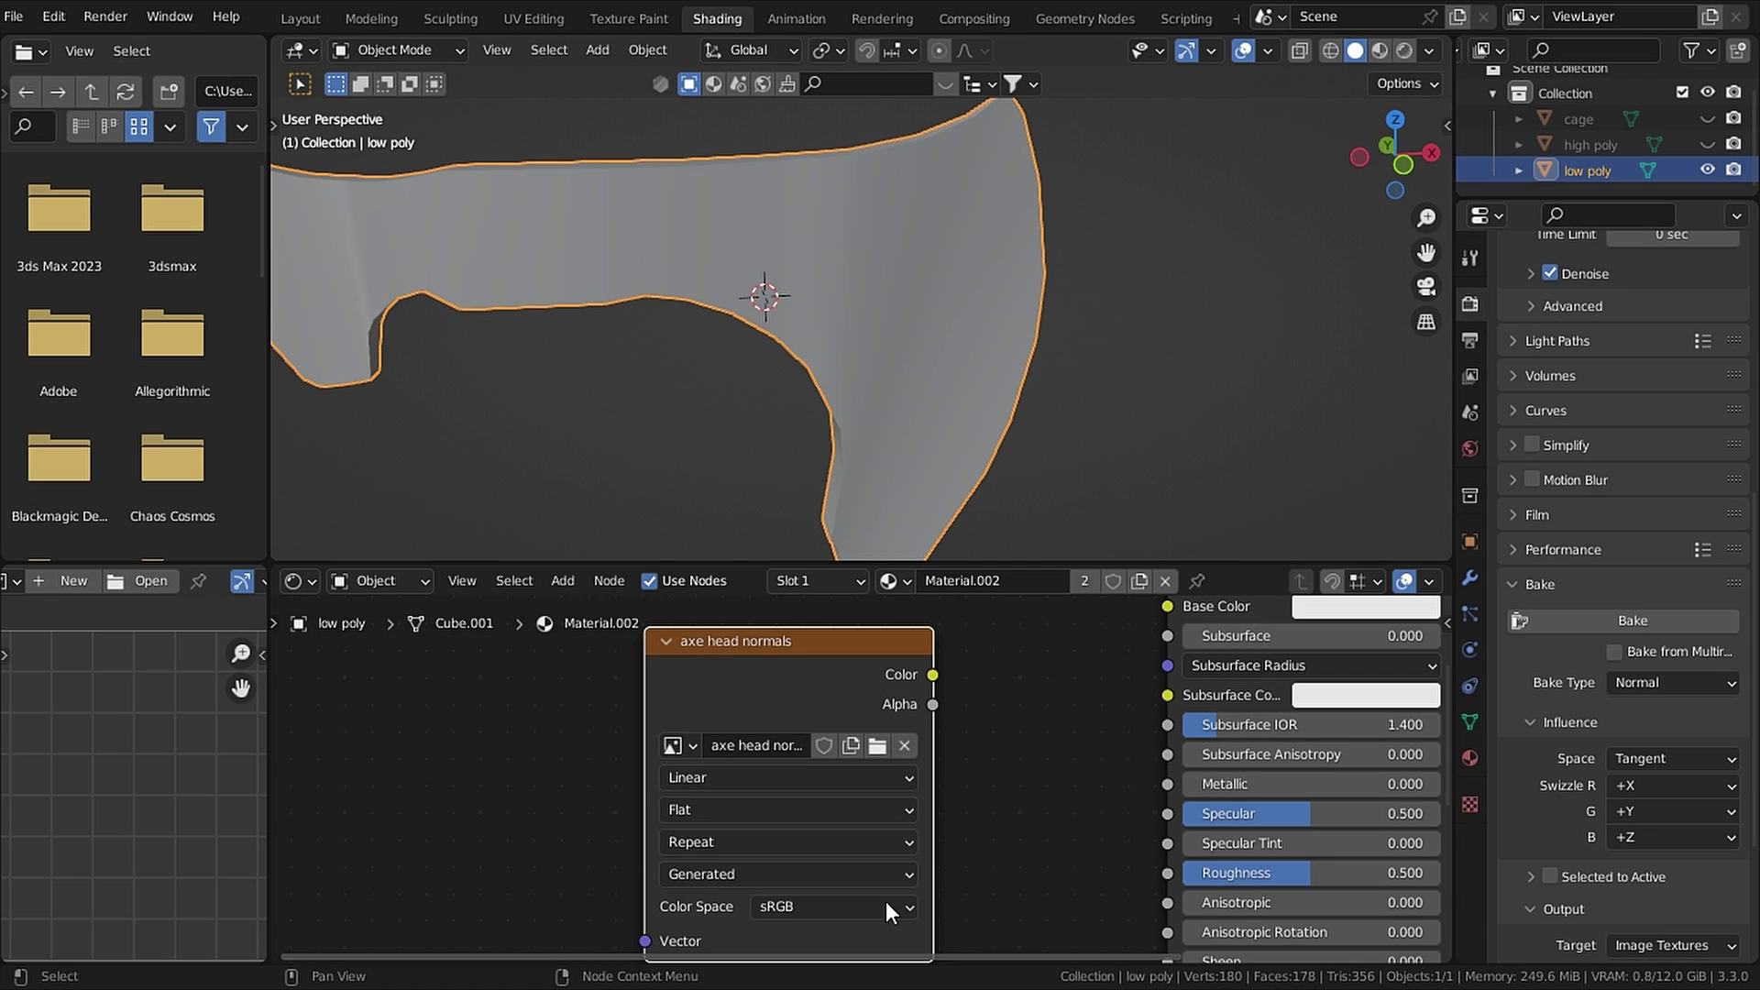
scroll(998, 740, down, 2)
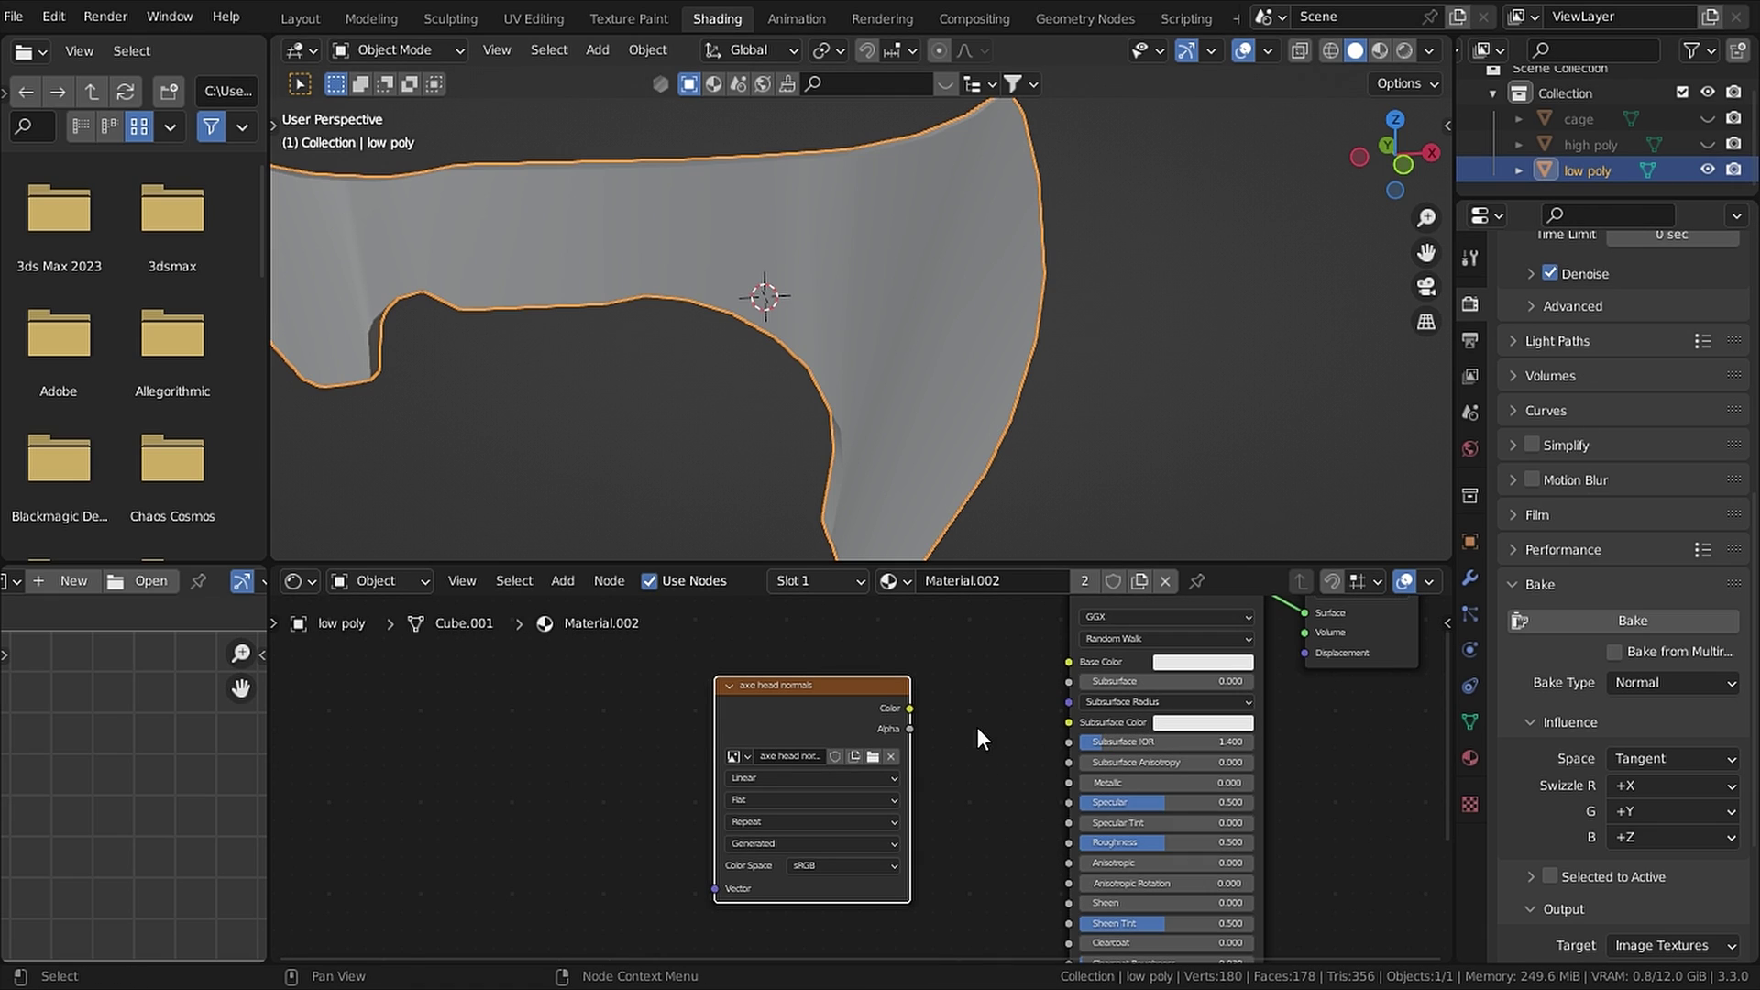
Step: Select the axe head normals node as the bake target and save the project
click(978, 729)
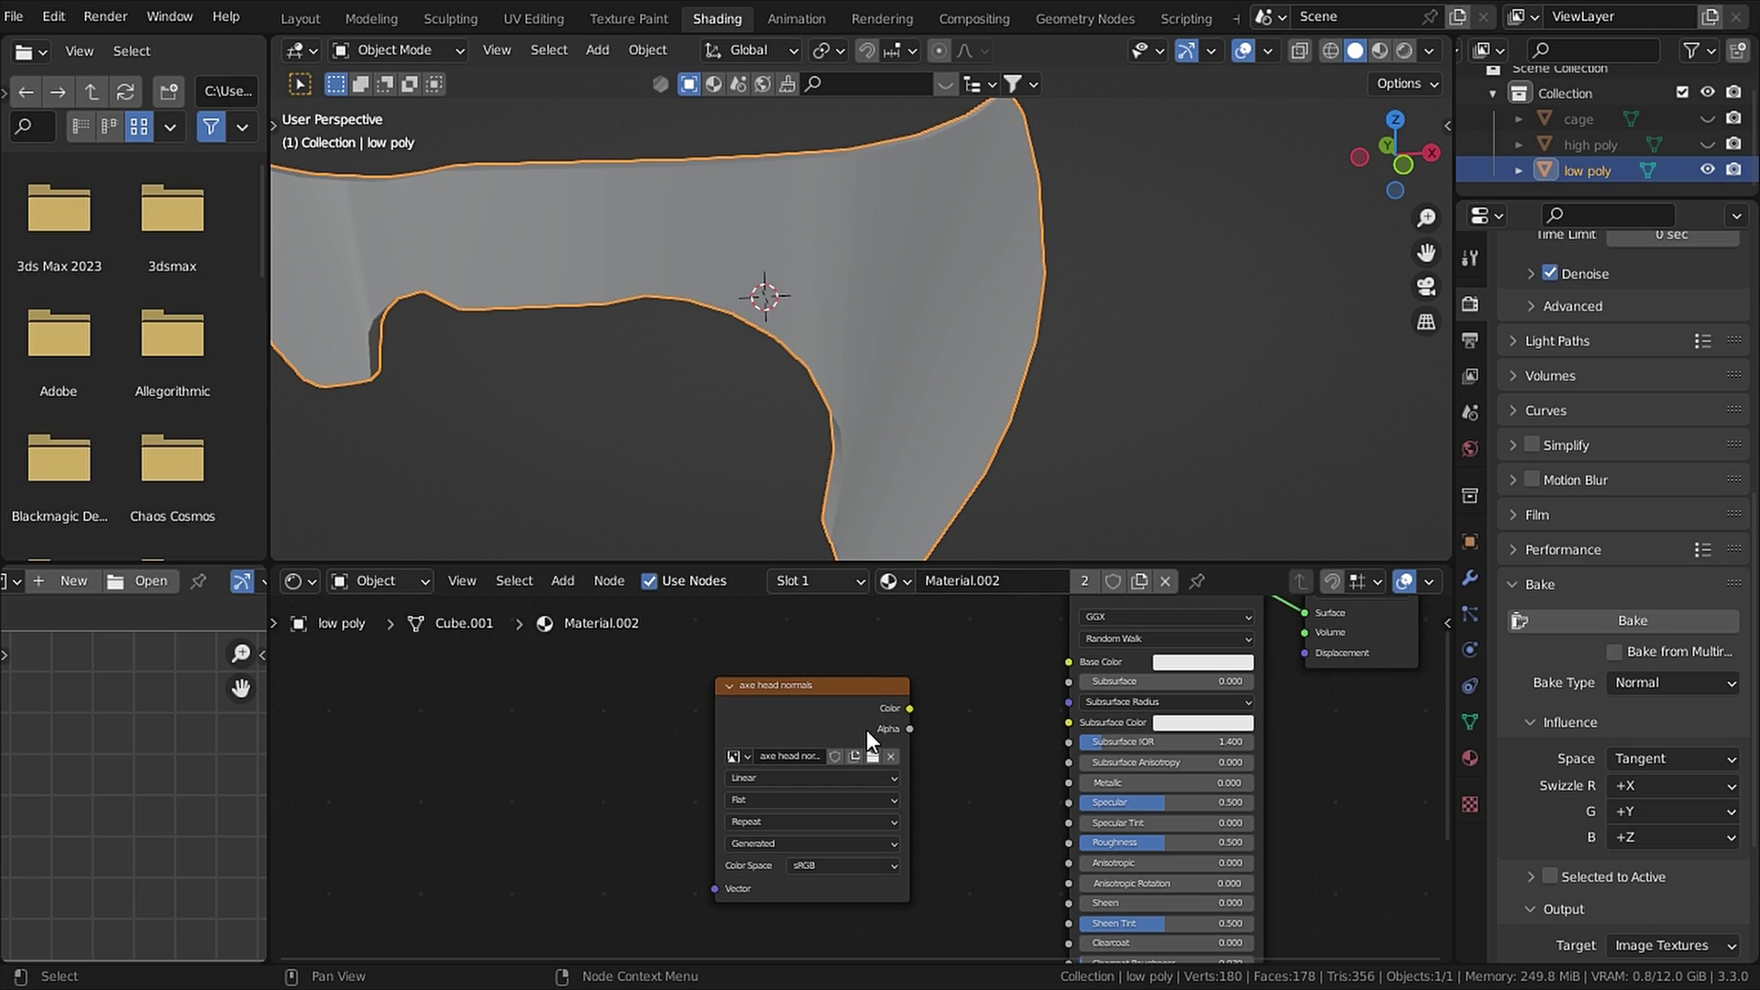
click(803, 698)
key(ctrl+s)
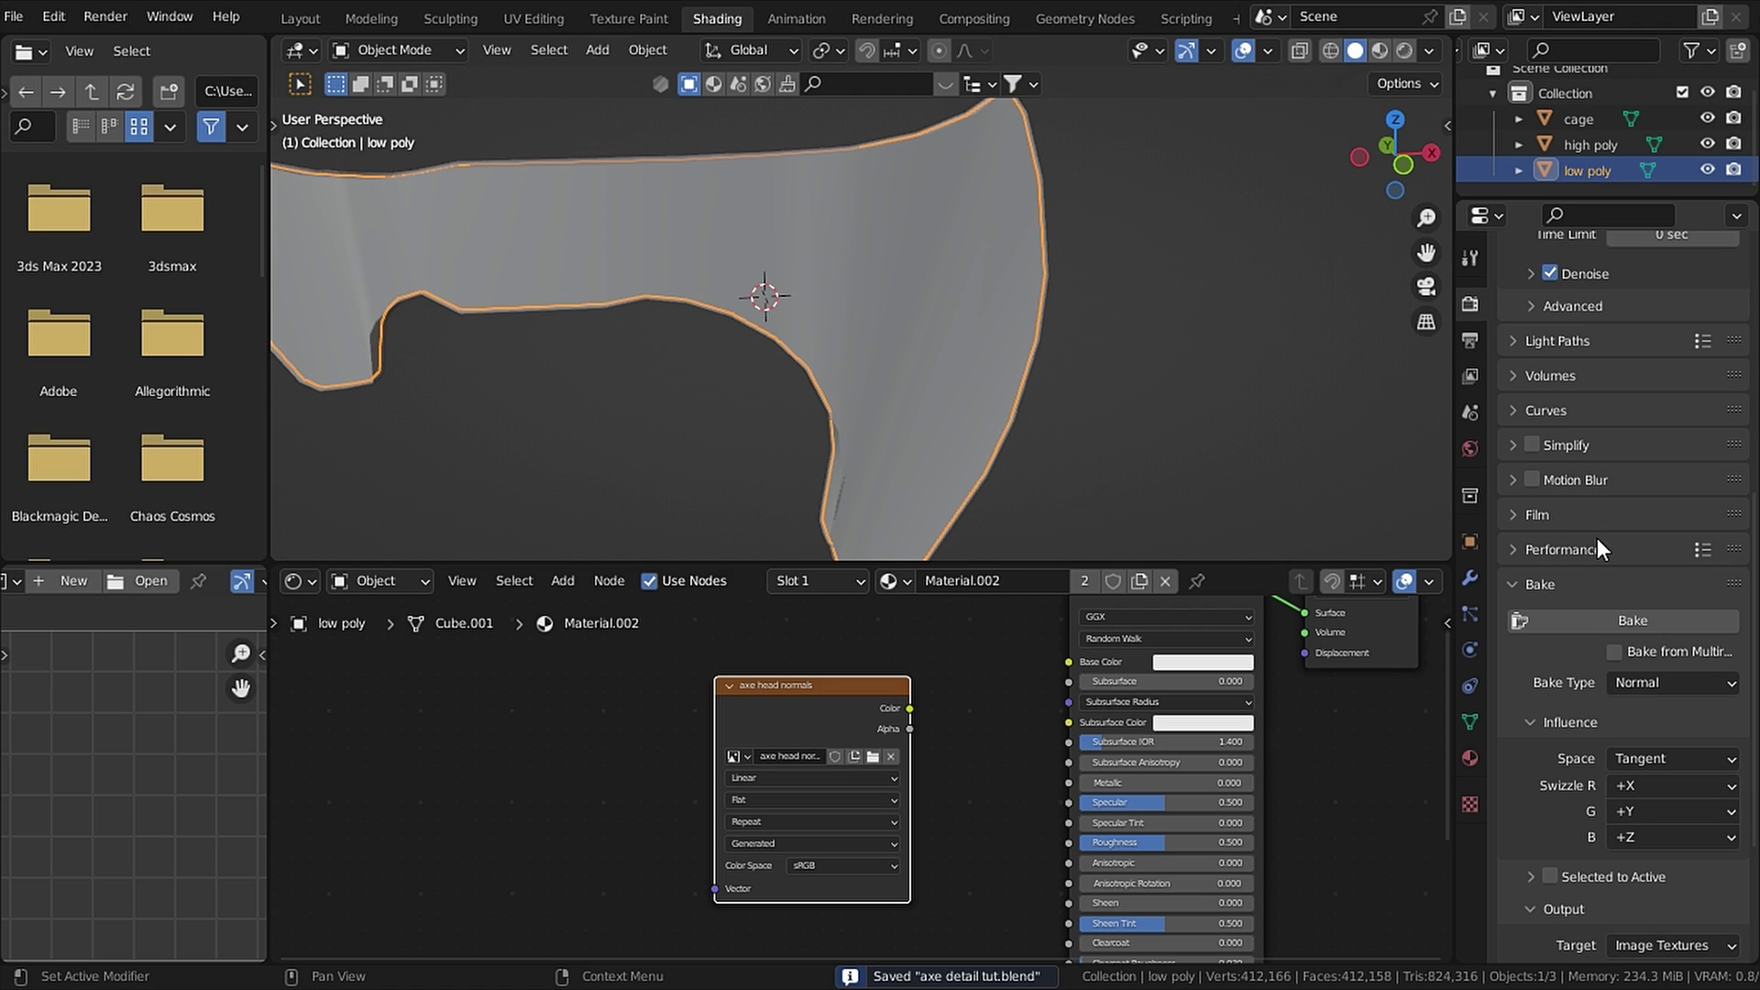
scroll(1600, 550, down, 4)
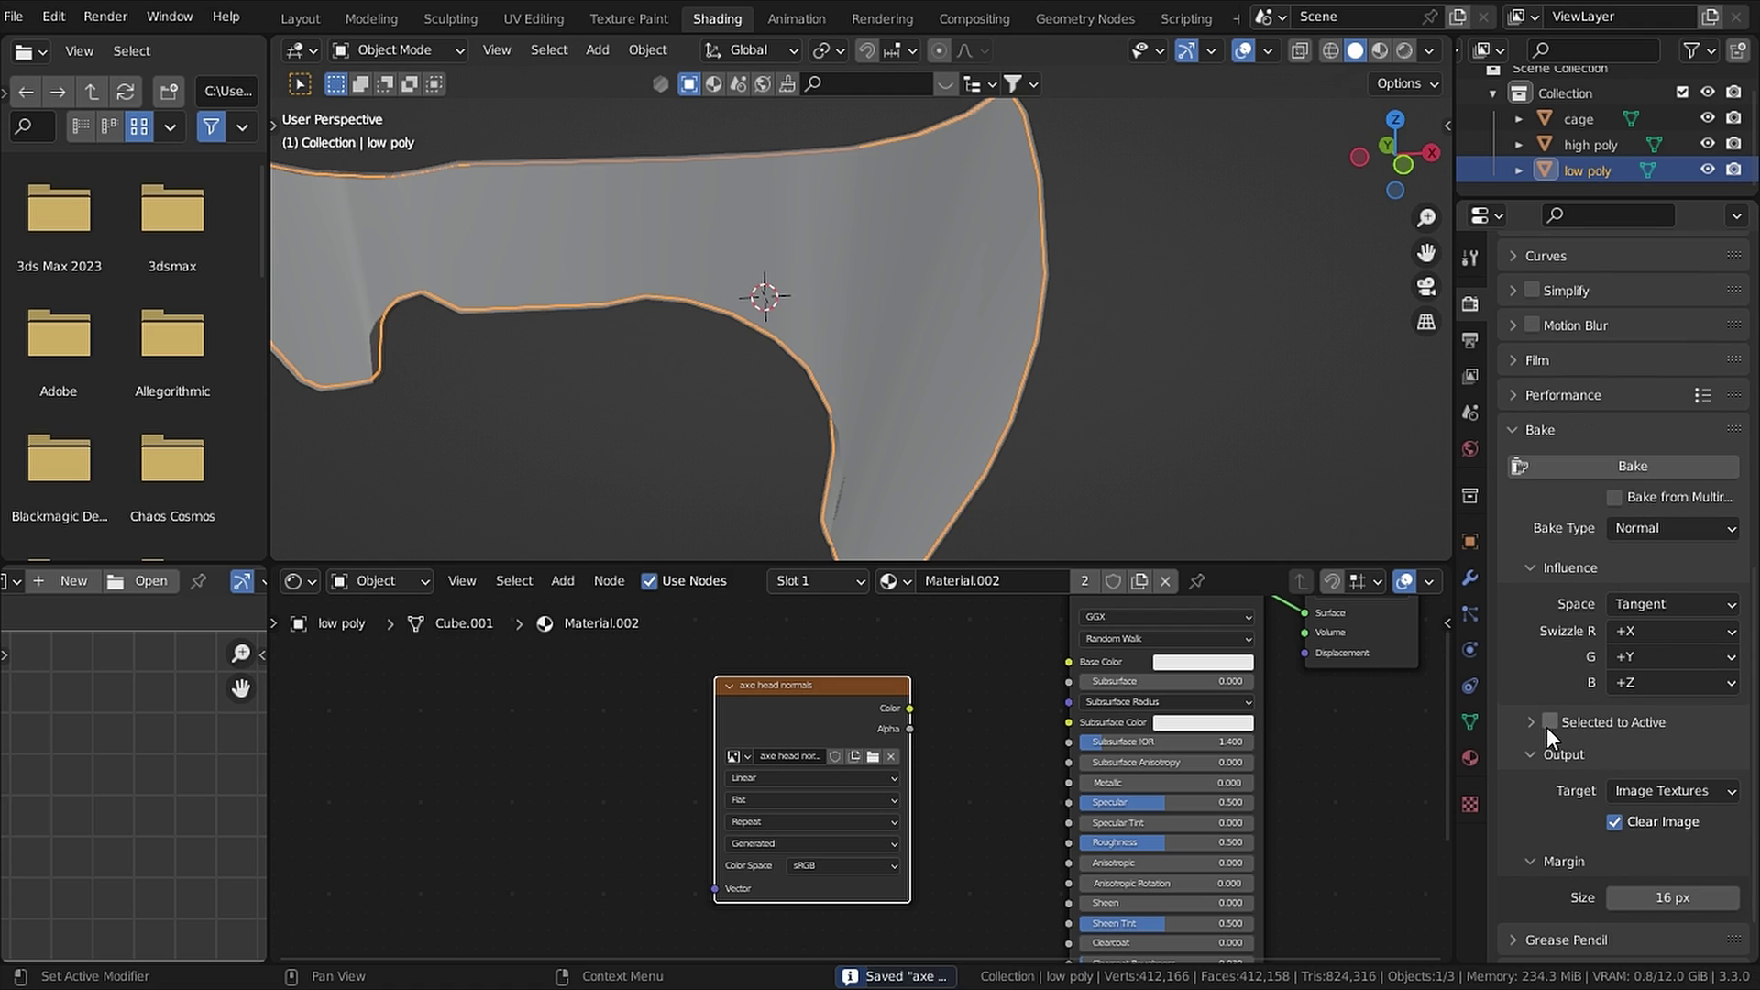
Step: Enable Selected to Active and Cage in the bake settings
click(1550, 724)
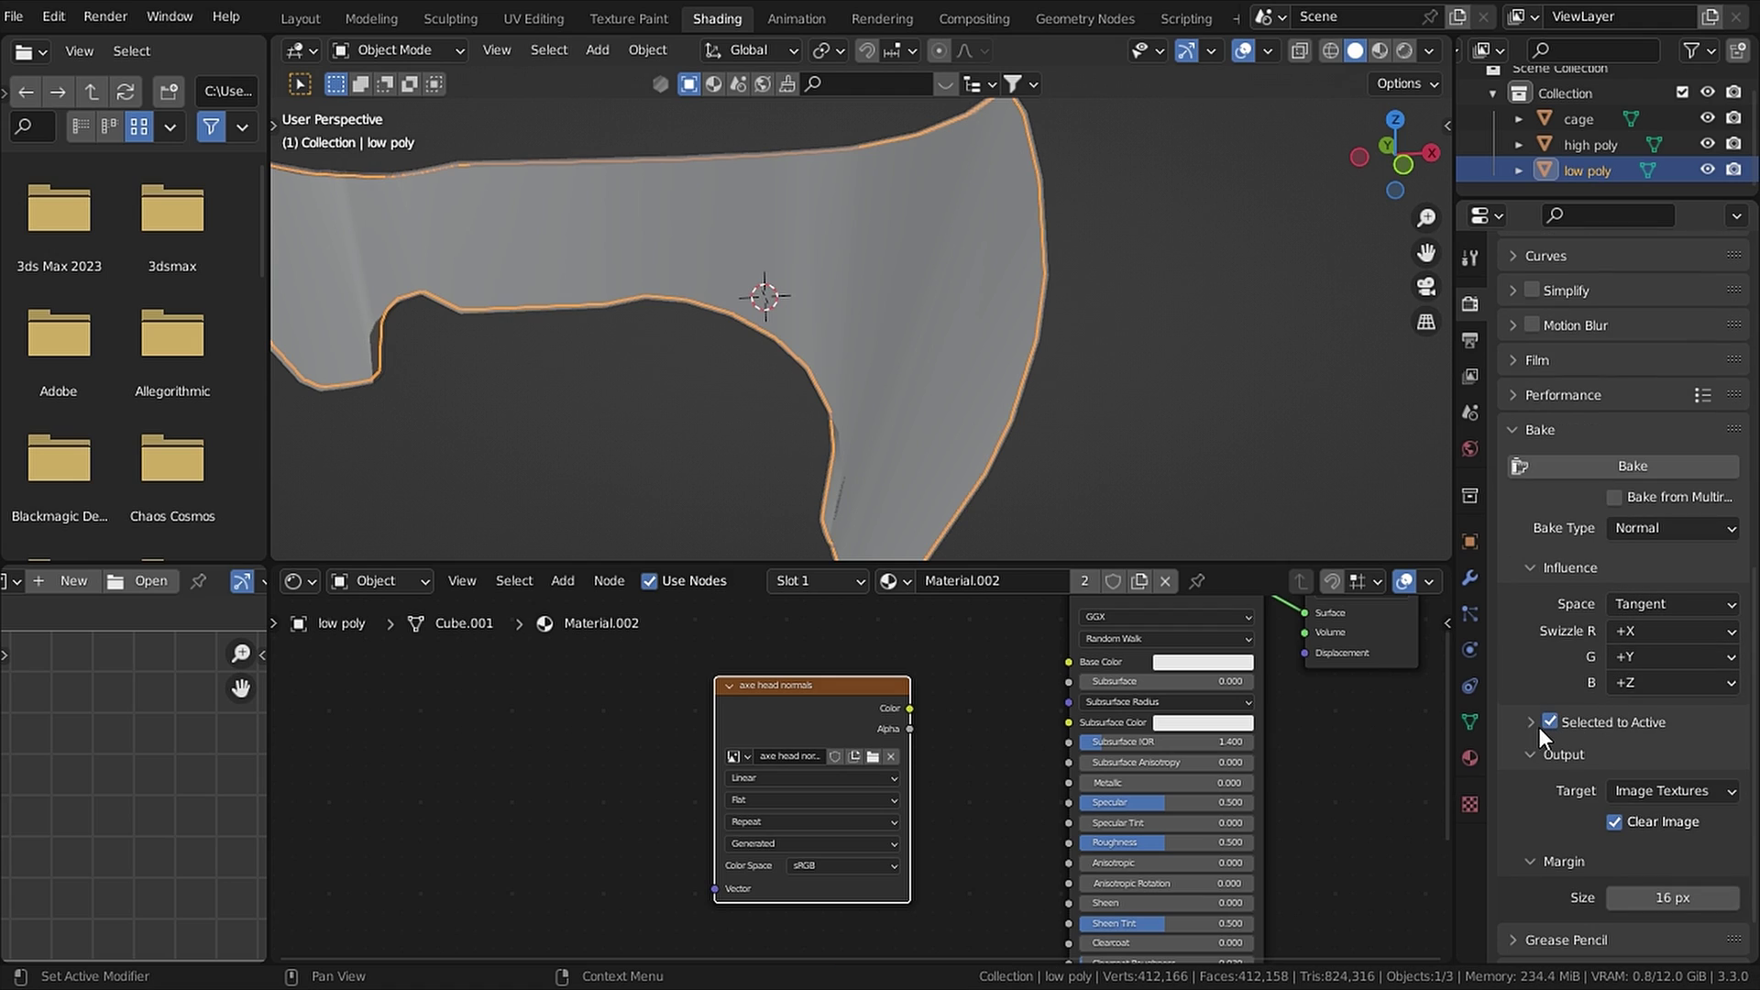
click(1530, 722)
scroll(1536, 727, down, 1)
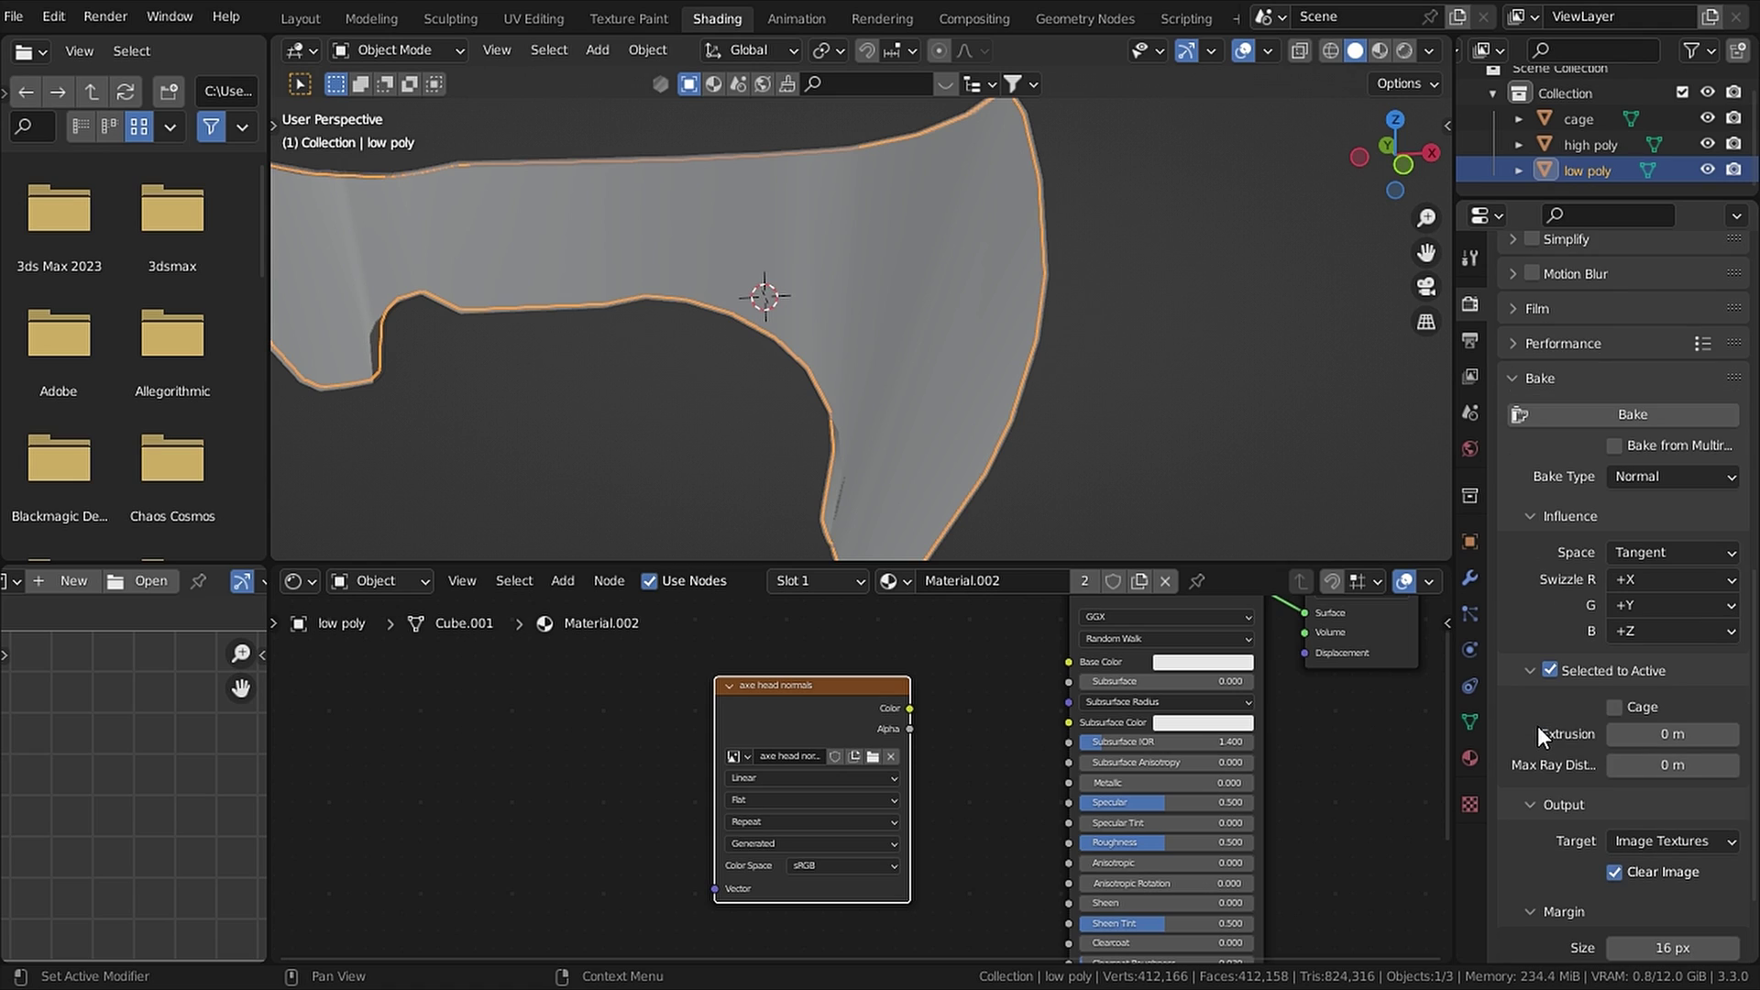
click(1612, 709)
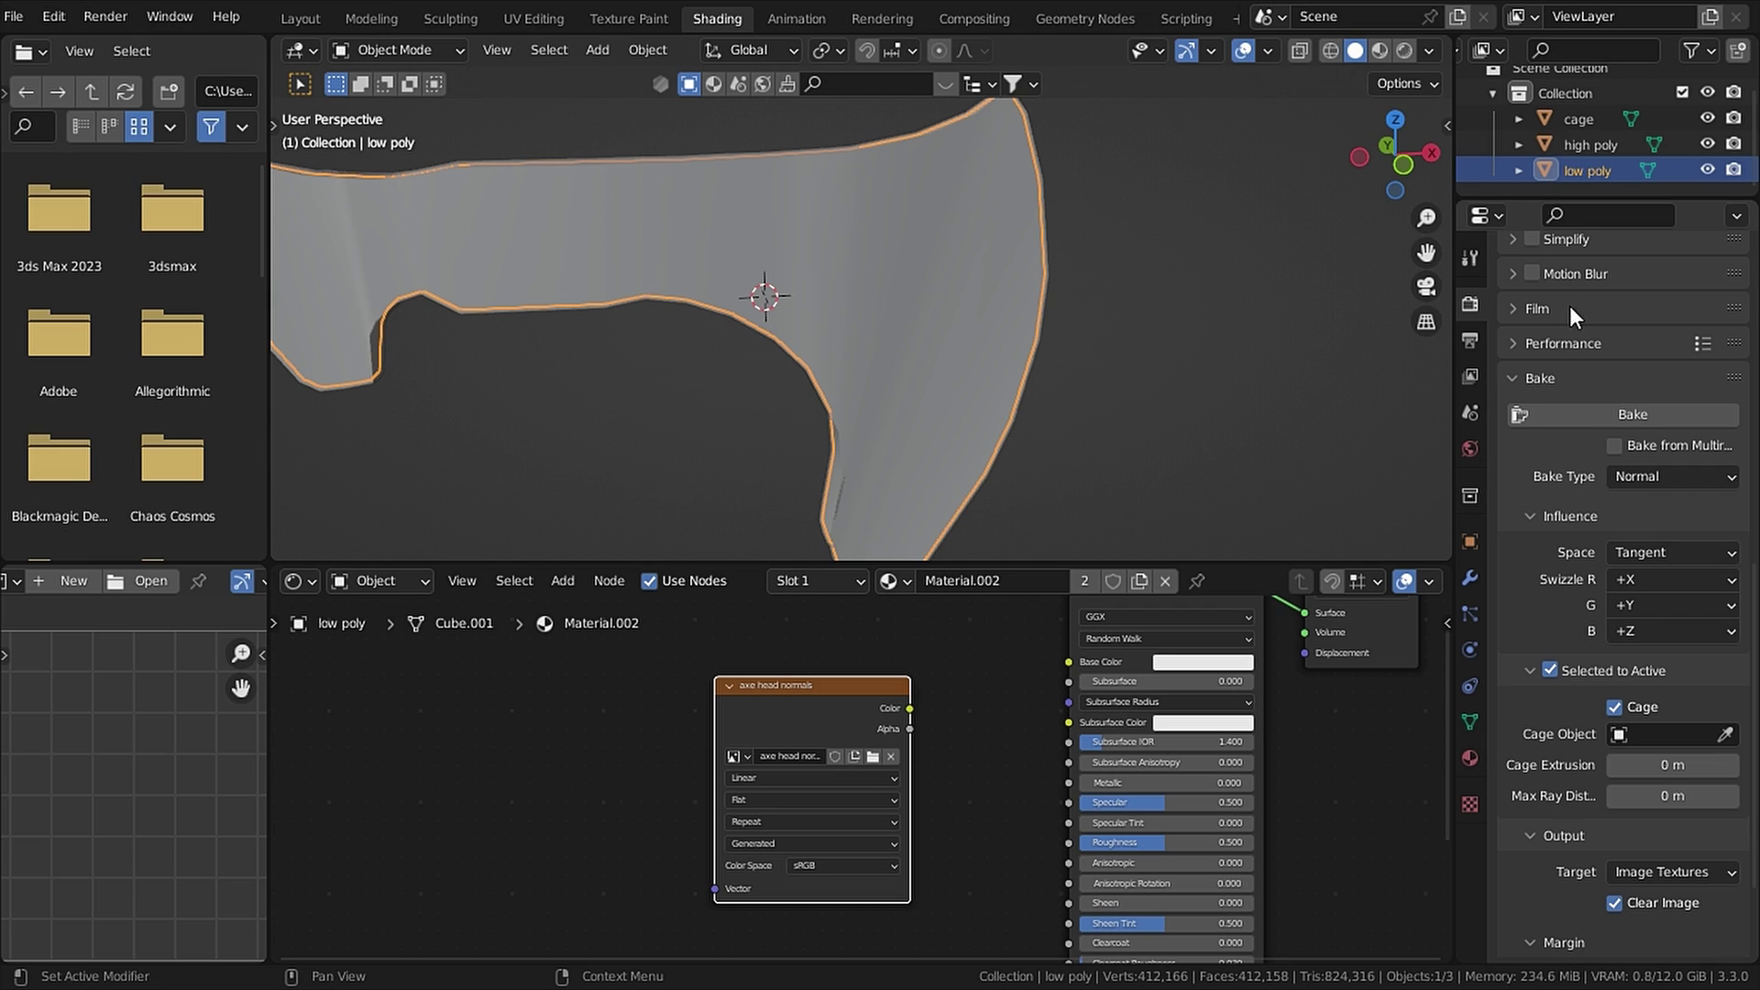
Step: Select high poly then low poly, set 'cage' as the Cage Object, and start baking
click(1581, 145)
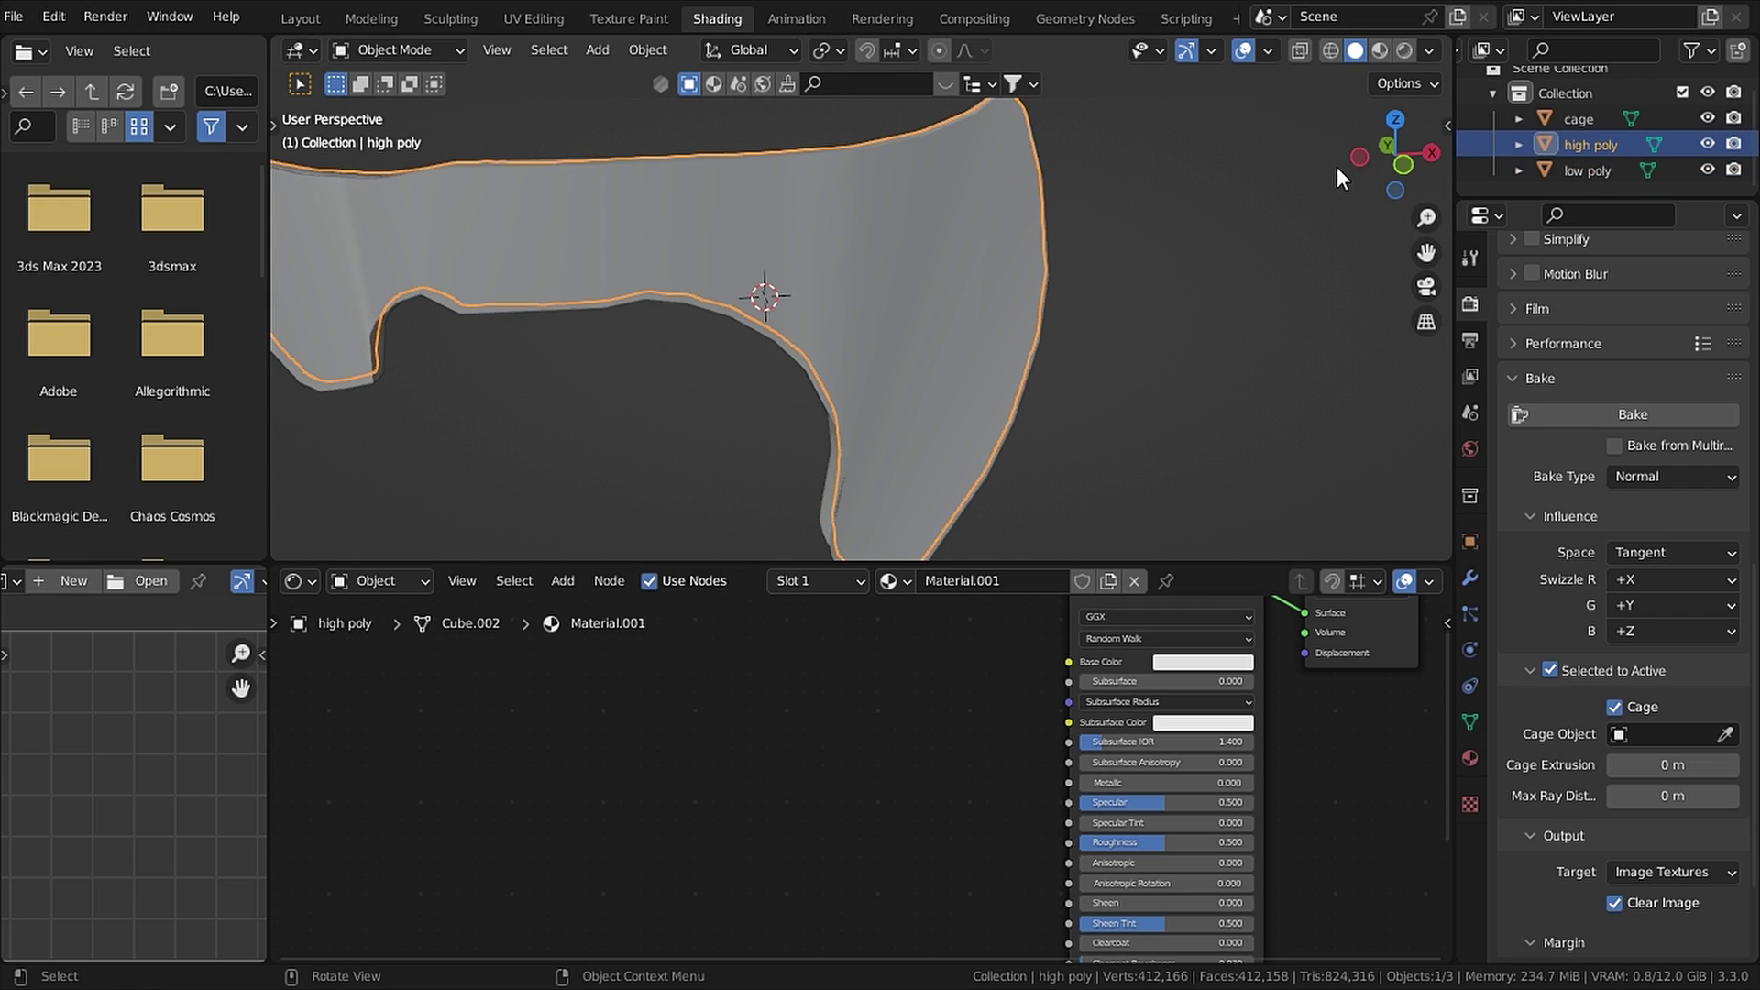
ctrl+click(1595, 175)
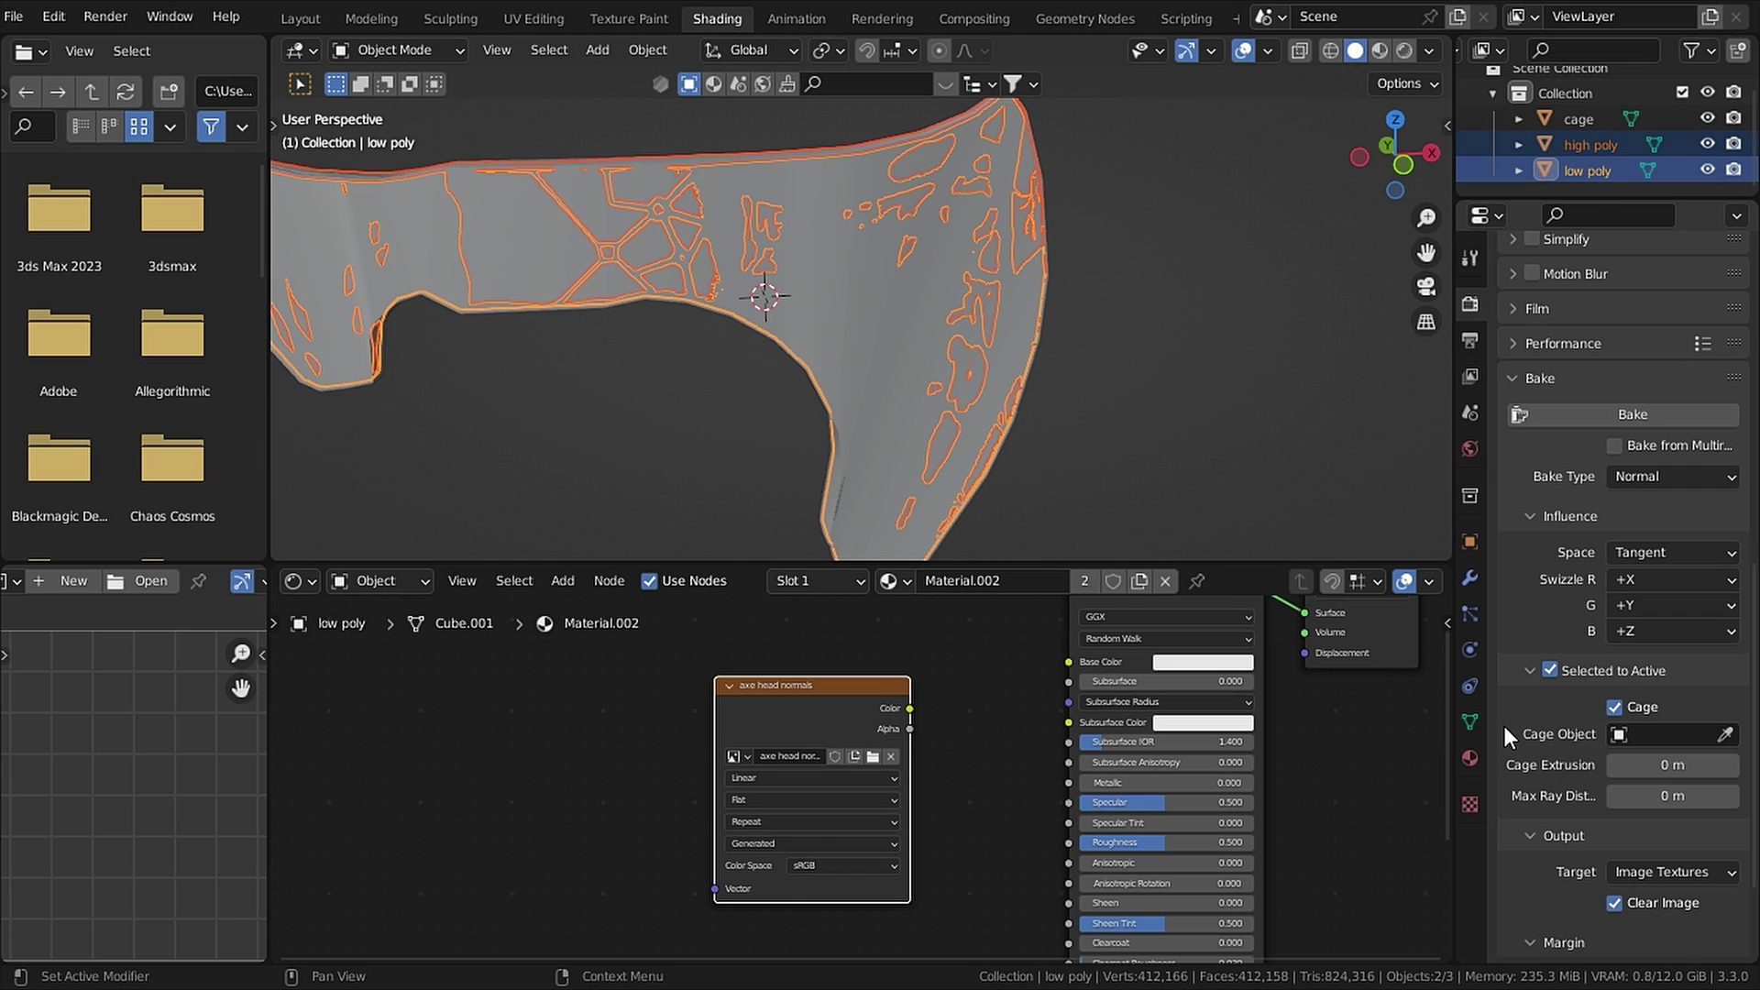
click(1725, 735)
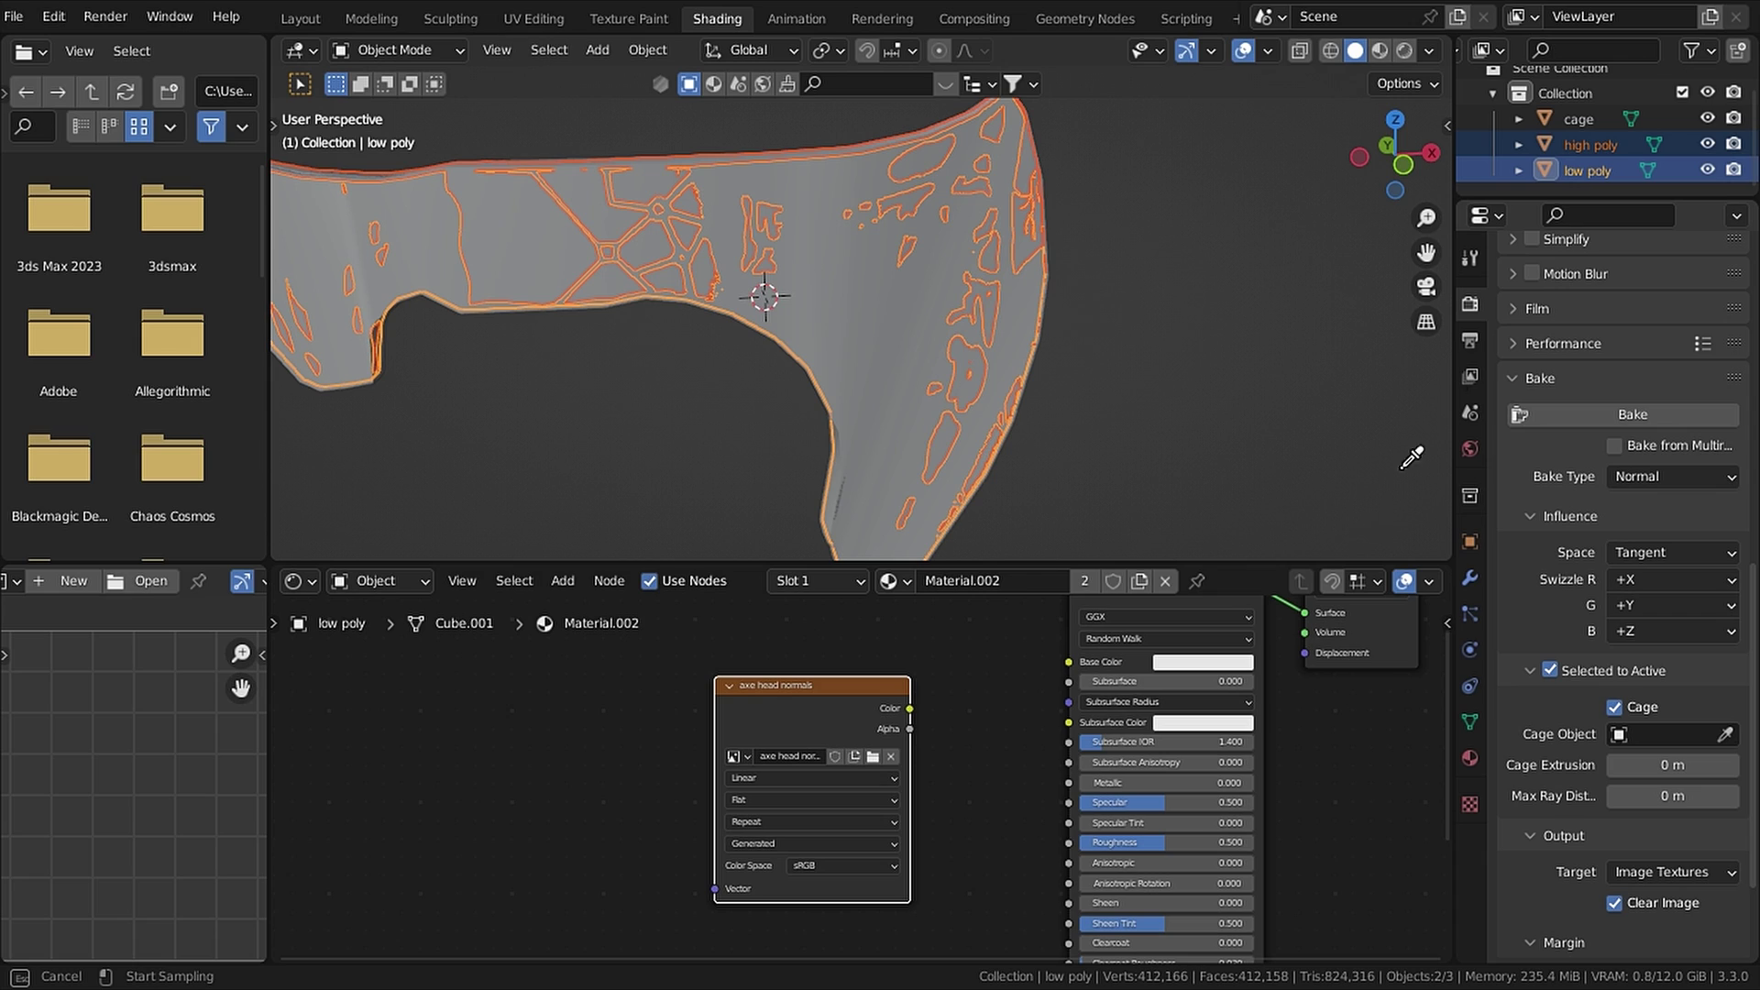
click(1580, 127)
scroll(1568, 542, down, 2)
scroll(1587, 590, up, 2)
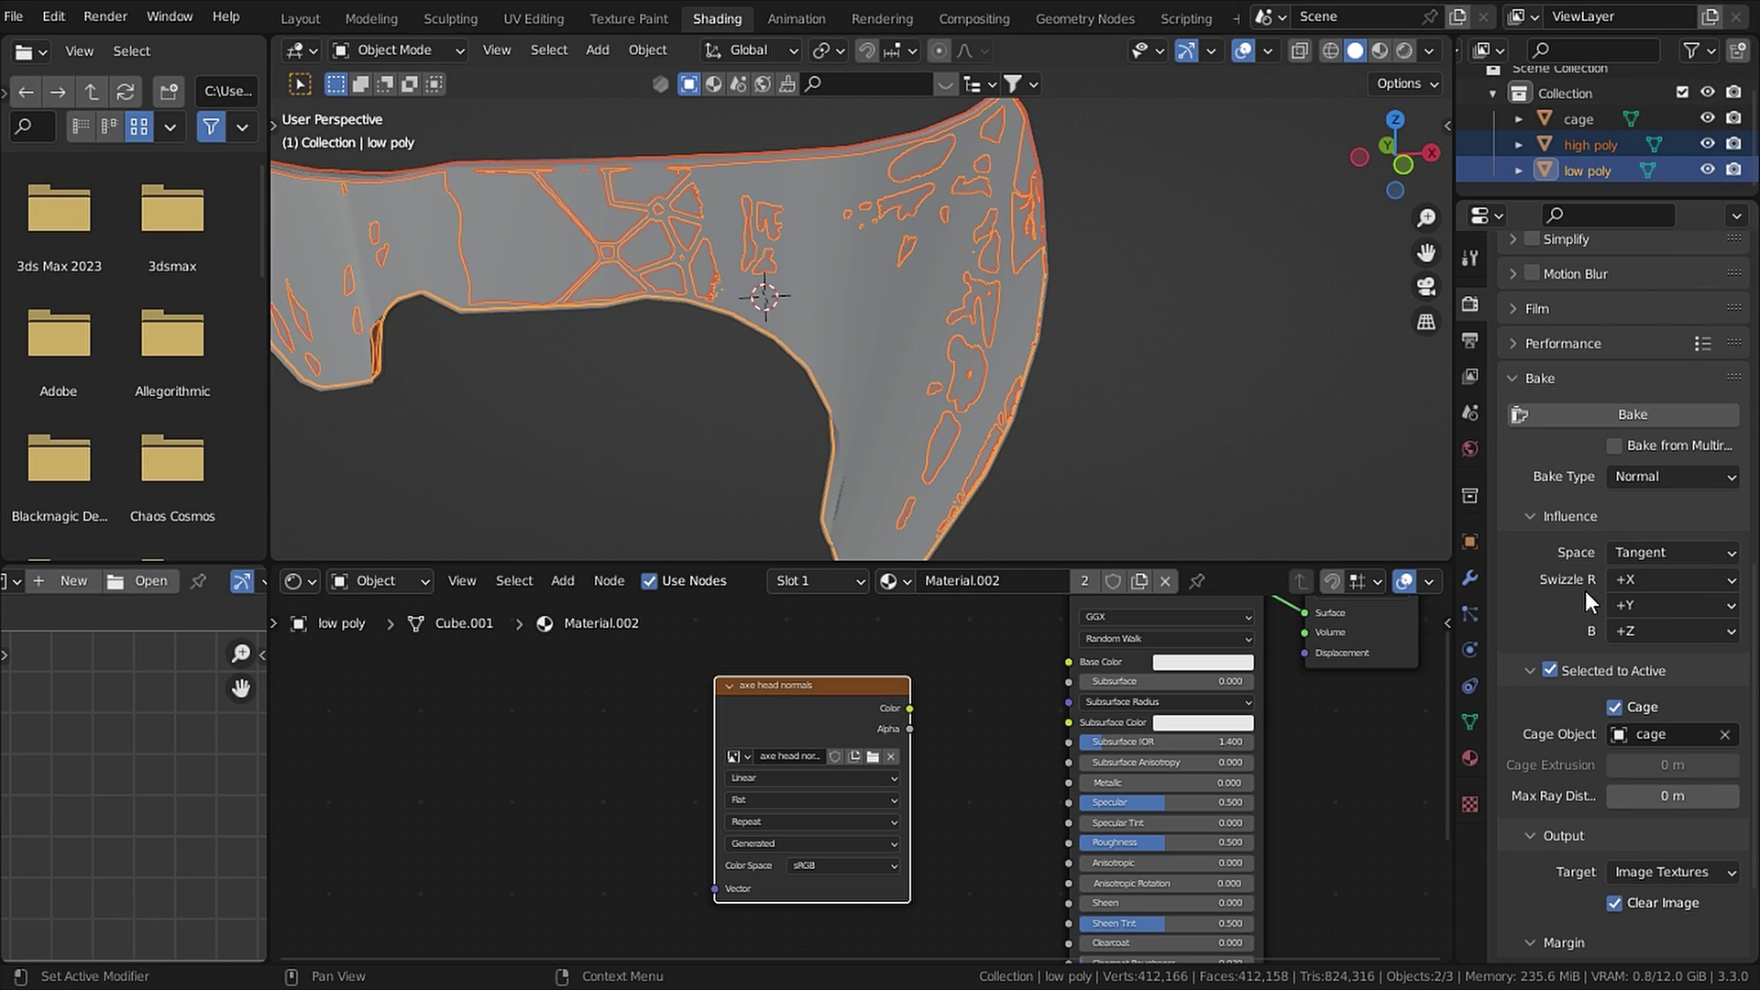
click(1569, 422)
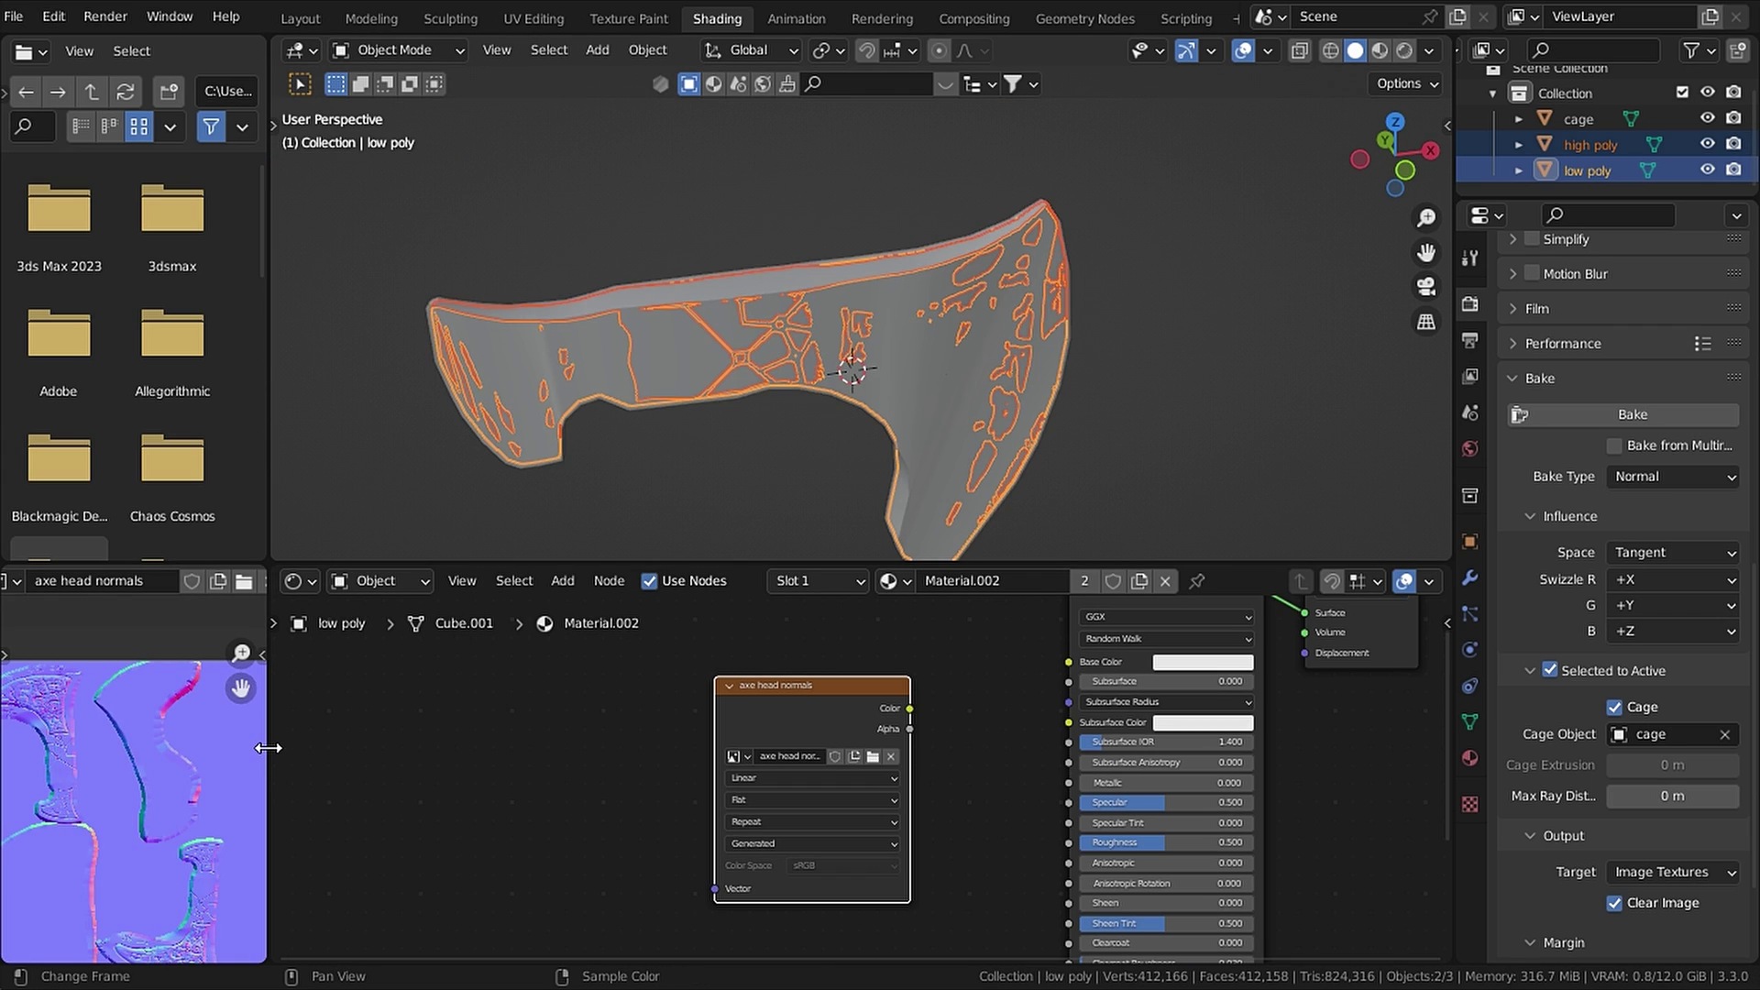
Step: Widen the Image Editor and pan and zoom around the baked axe head normals map
drag(267, 747, 623, 754)
middle_drag(289, 823, 315, 762)
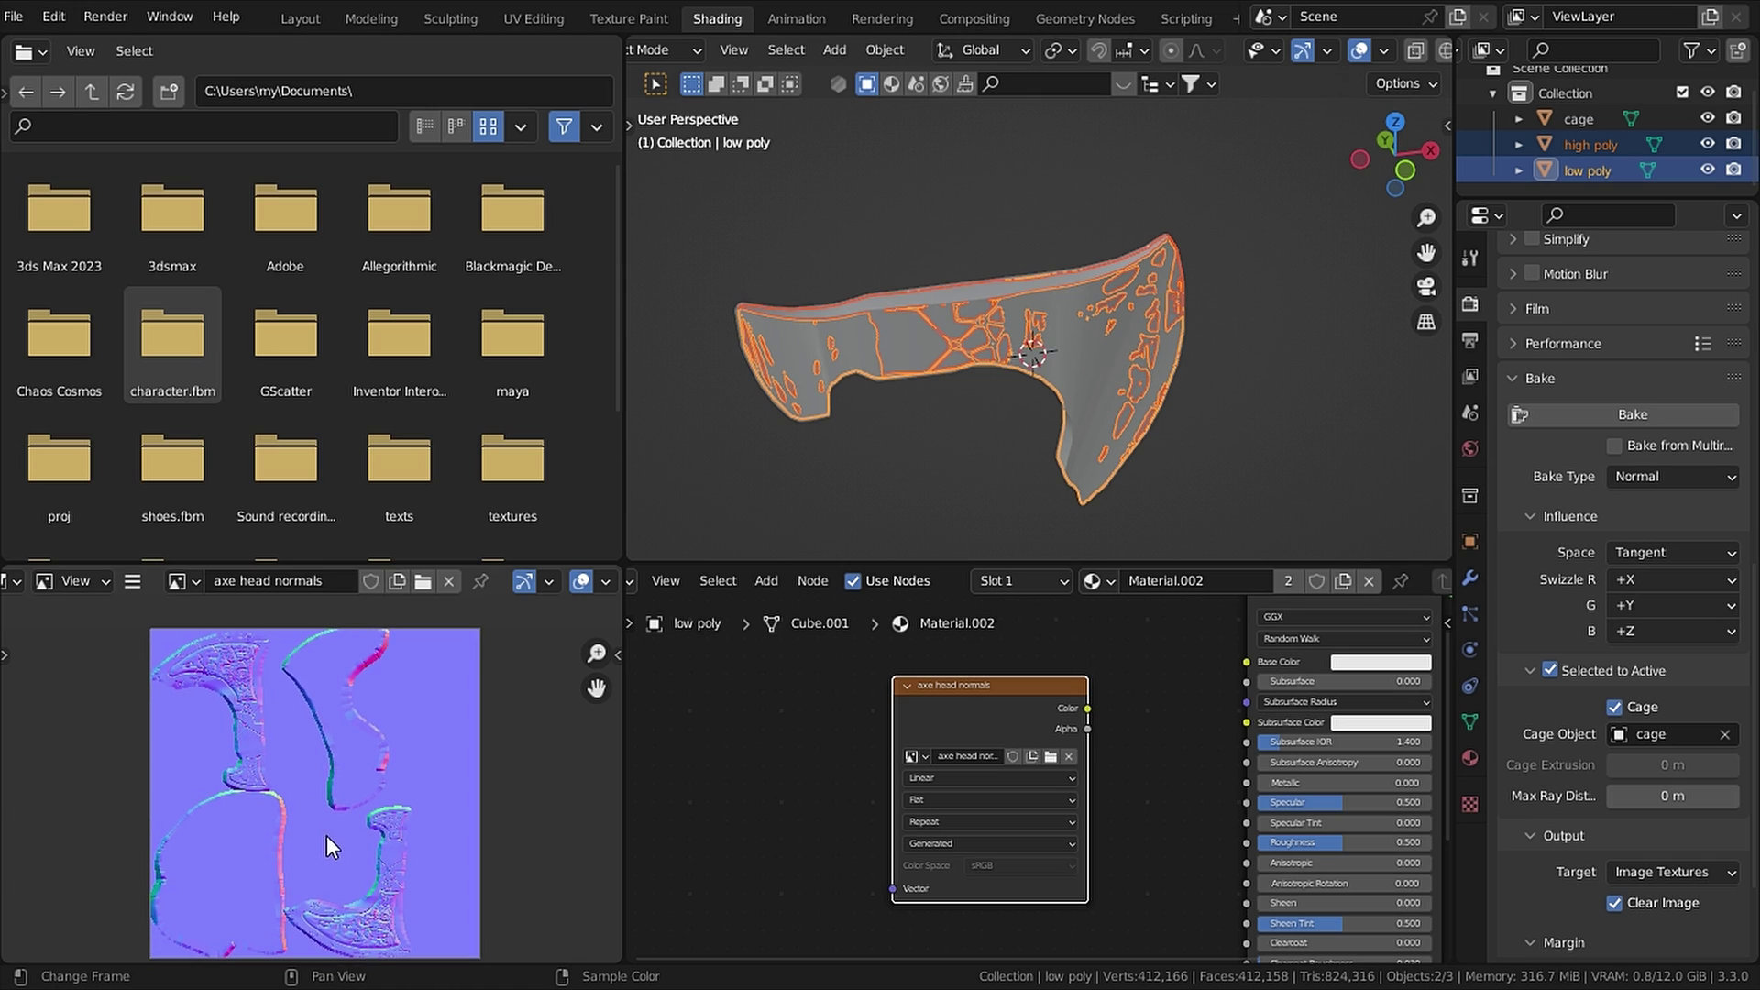
scroll(405, 757, up, 2)
scroll(420, 794, down, 2)
shift+scroll(416, 795, down, 2)
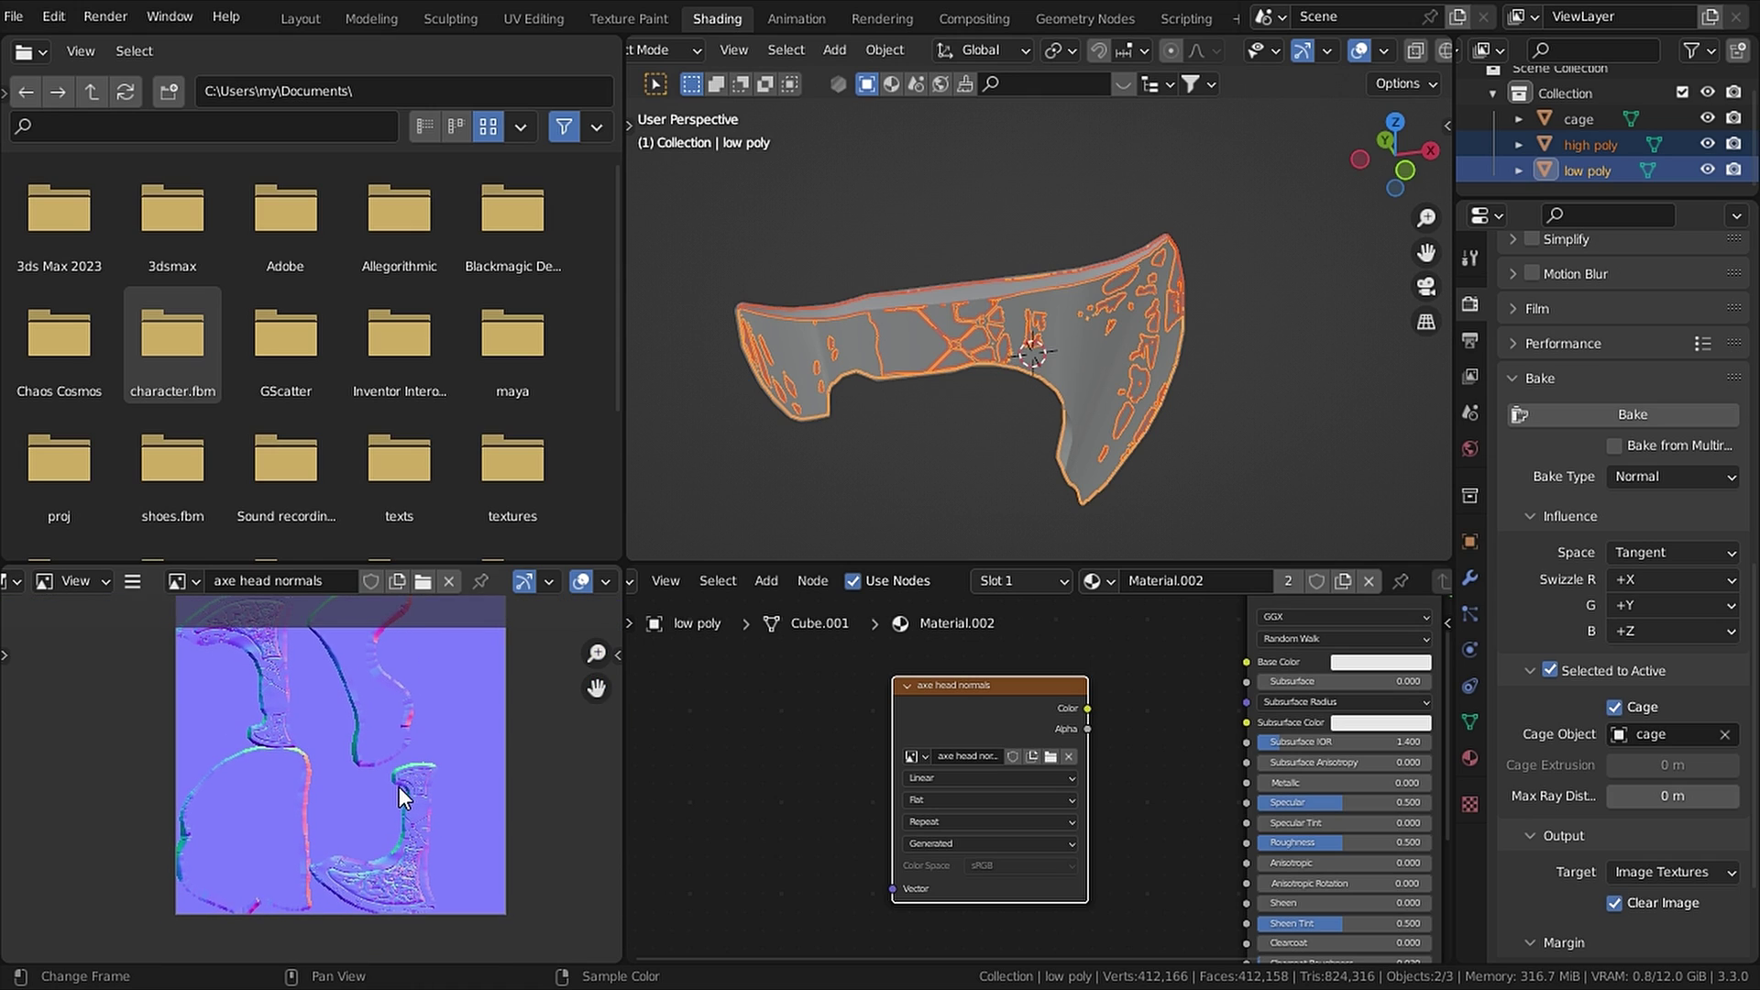
scroll(399, 786, up, 2)
middle_drag(397, 767, 384, 692)
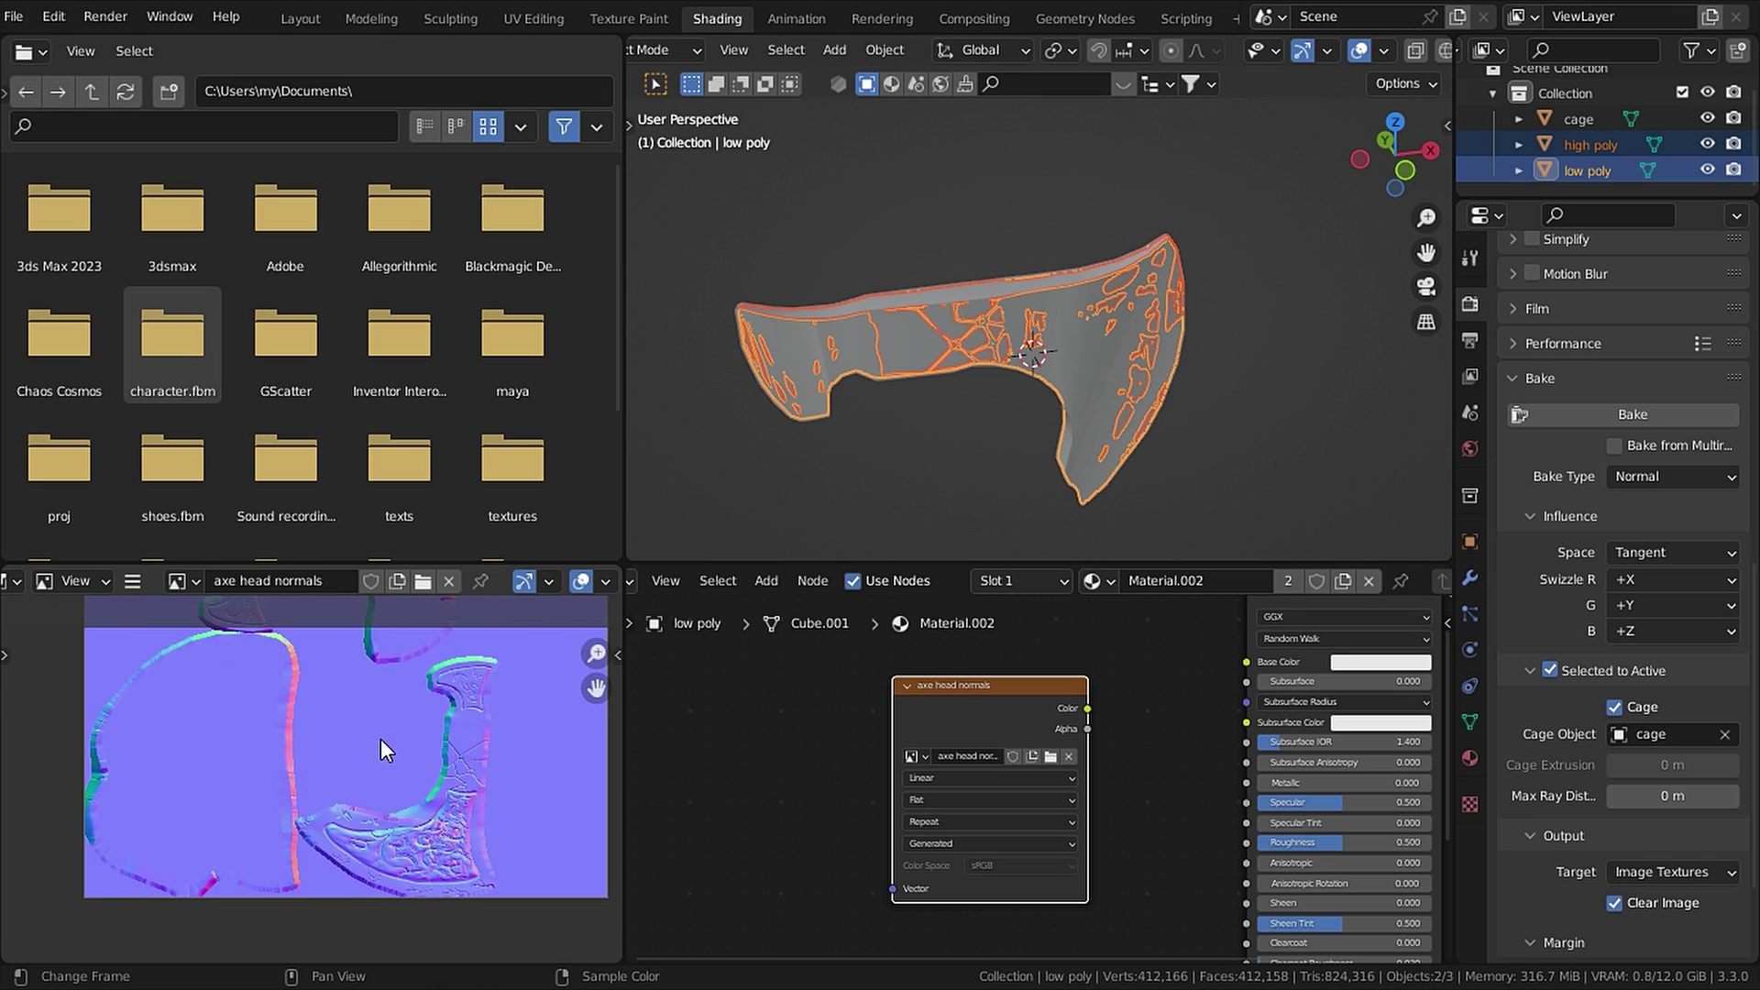
scroll(381, 739, up, 2)
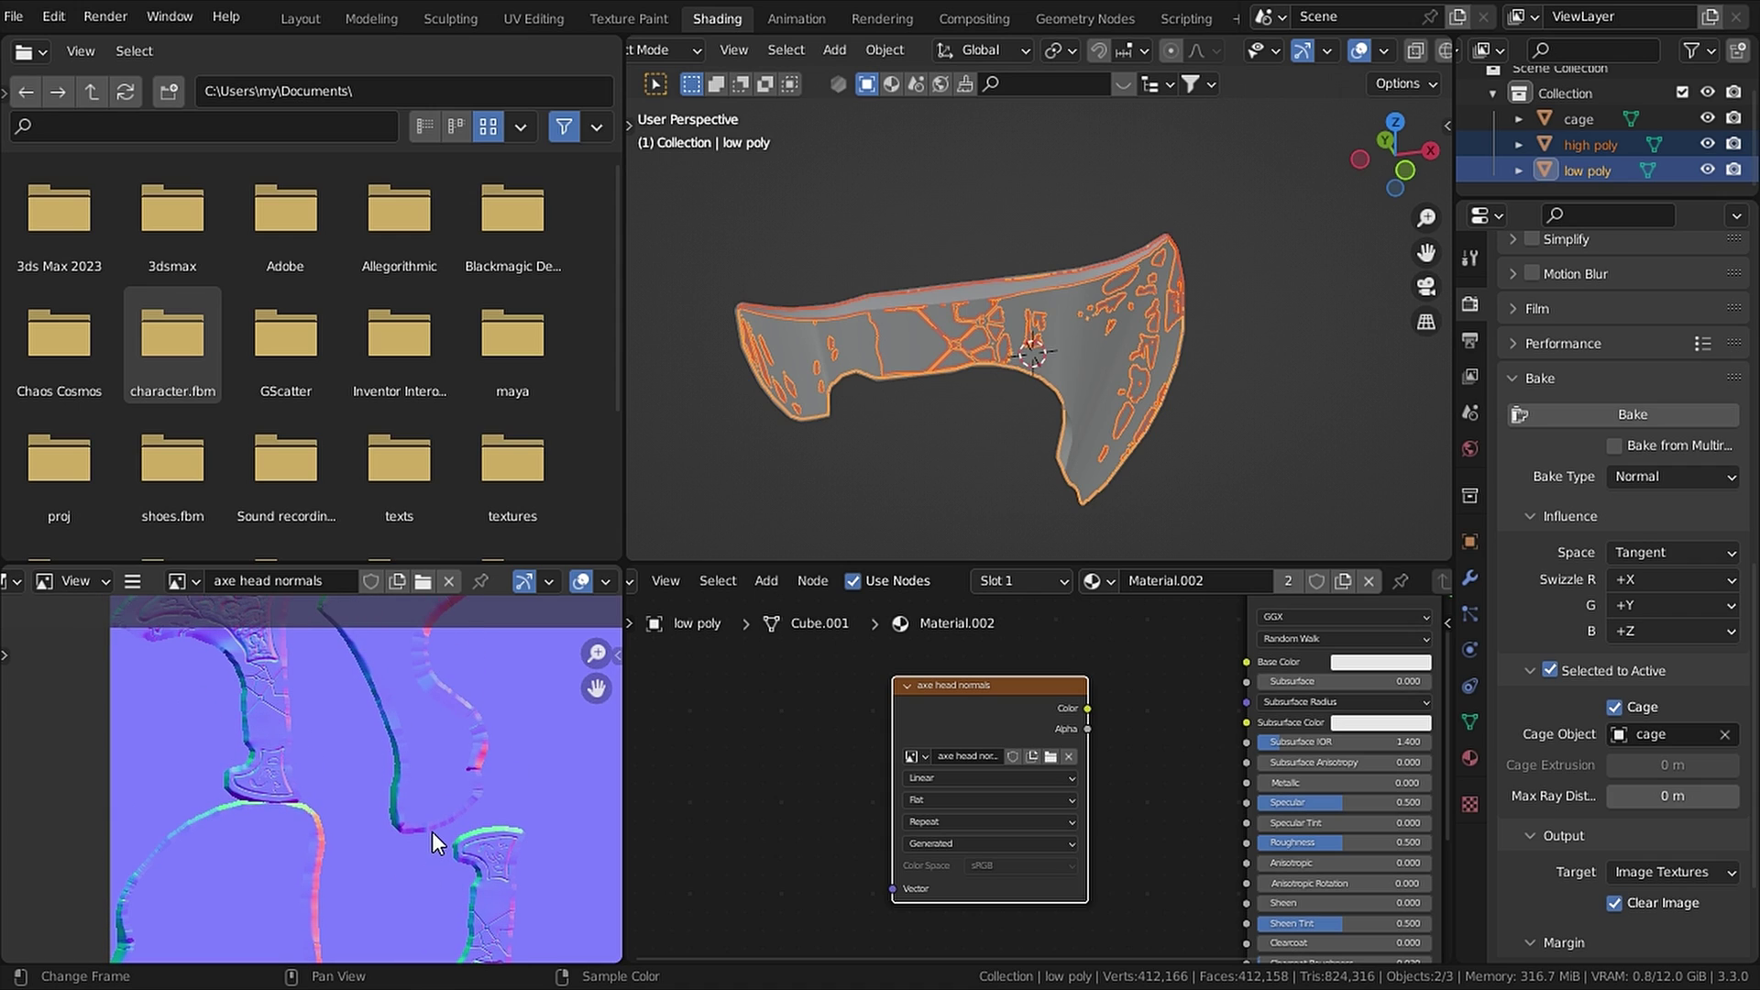
scroll(433, 822, down, 3)
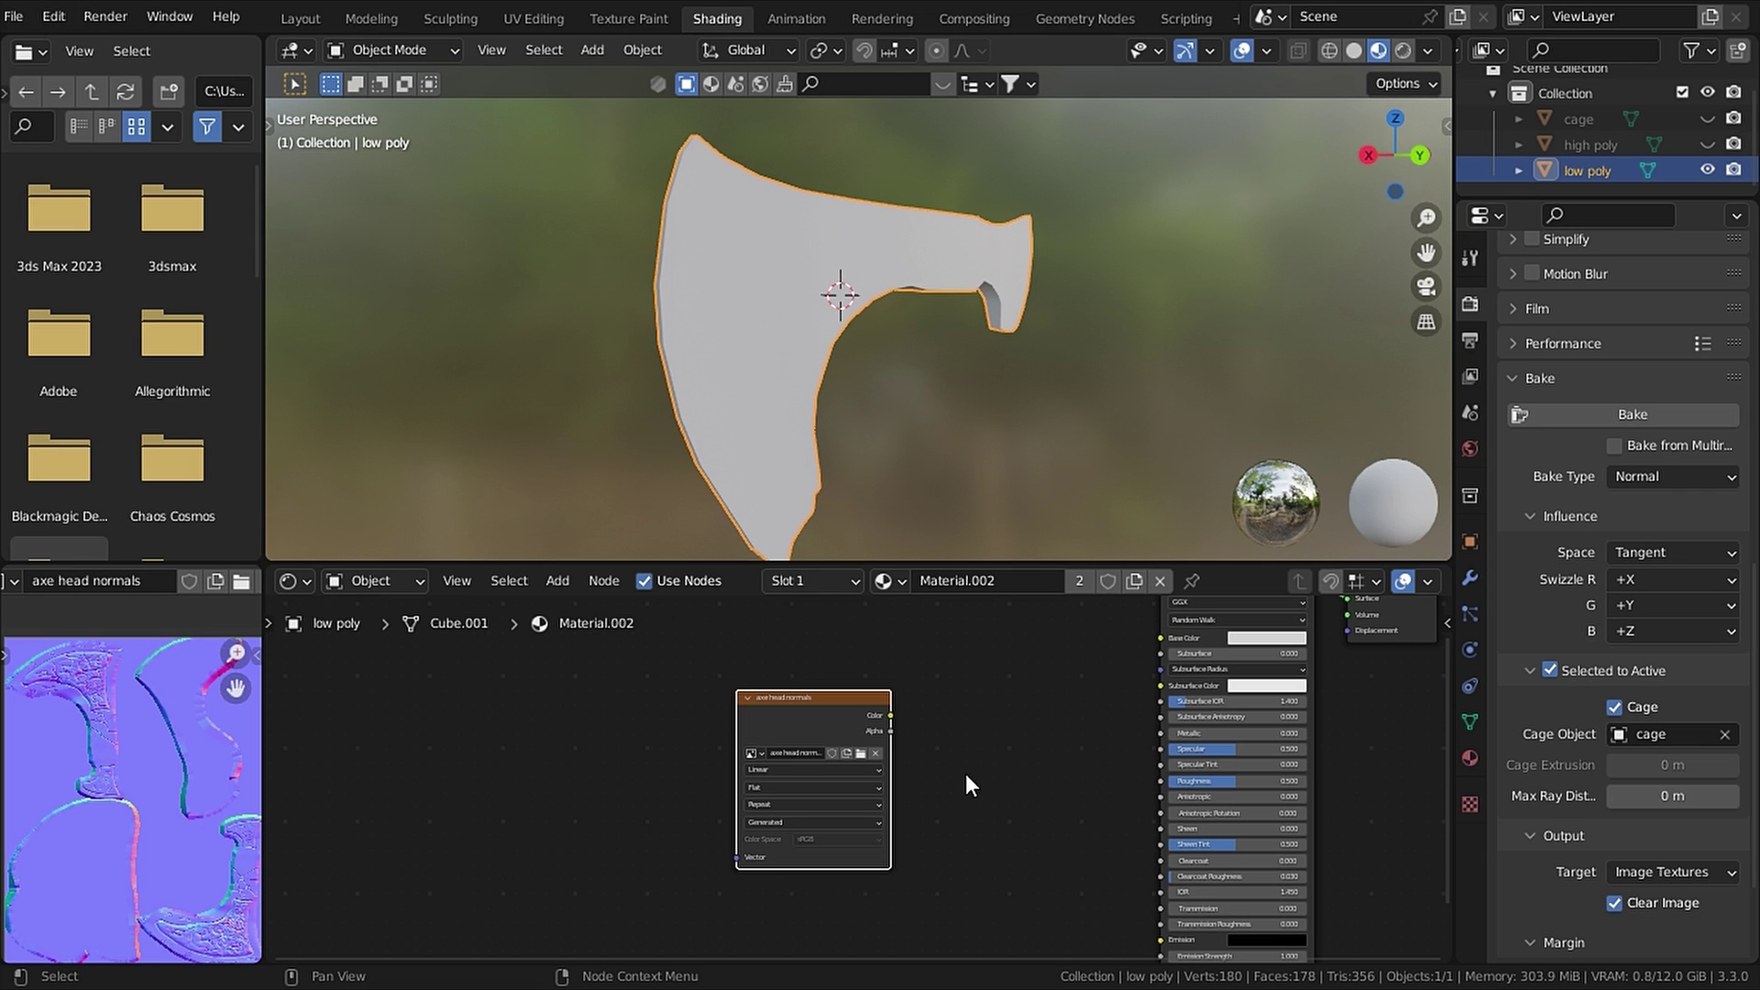
Step: Add a Normal Map node beside the axe head normals image node
middle_drag(1022, 834, 1009, 746)
drag(835, 651, 728, 845)
middle_drag(887, 878, 905, 796)
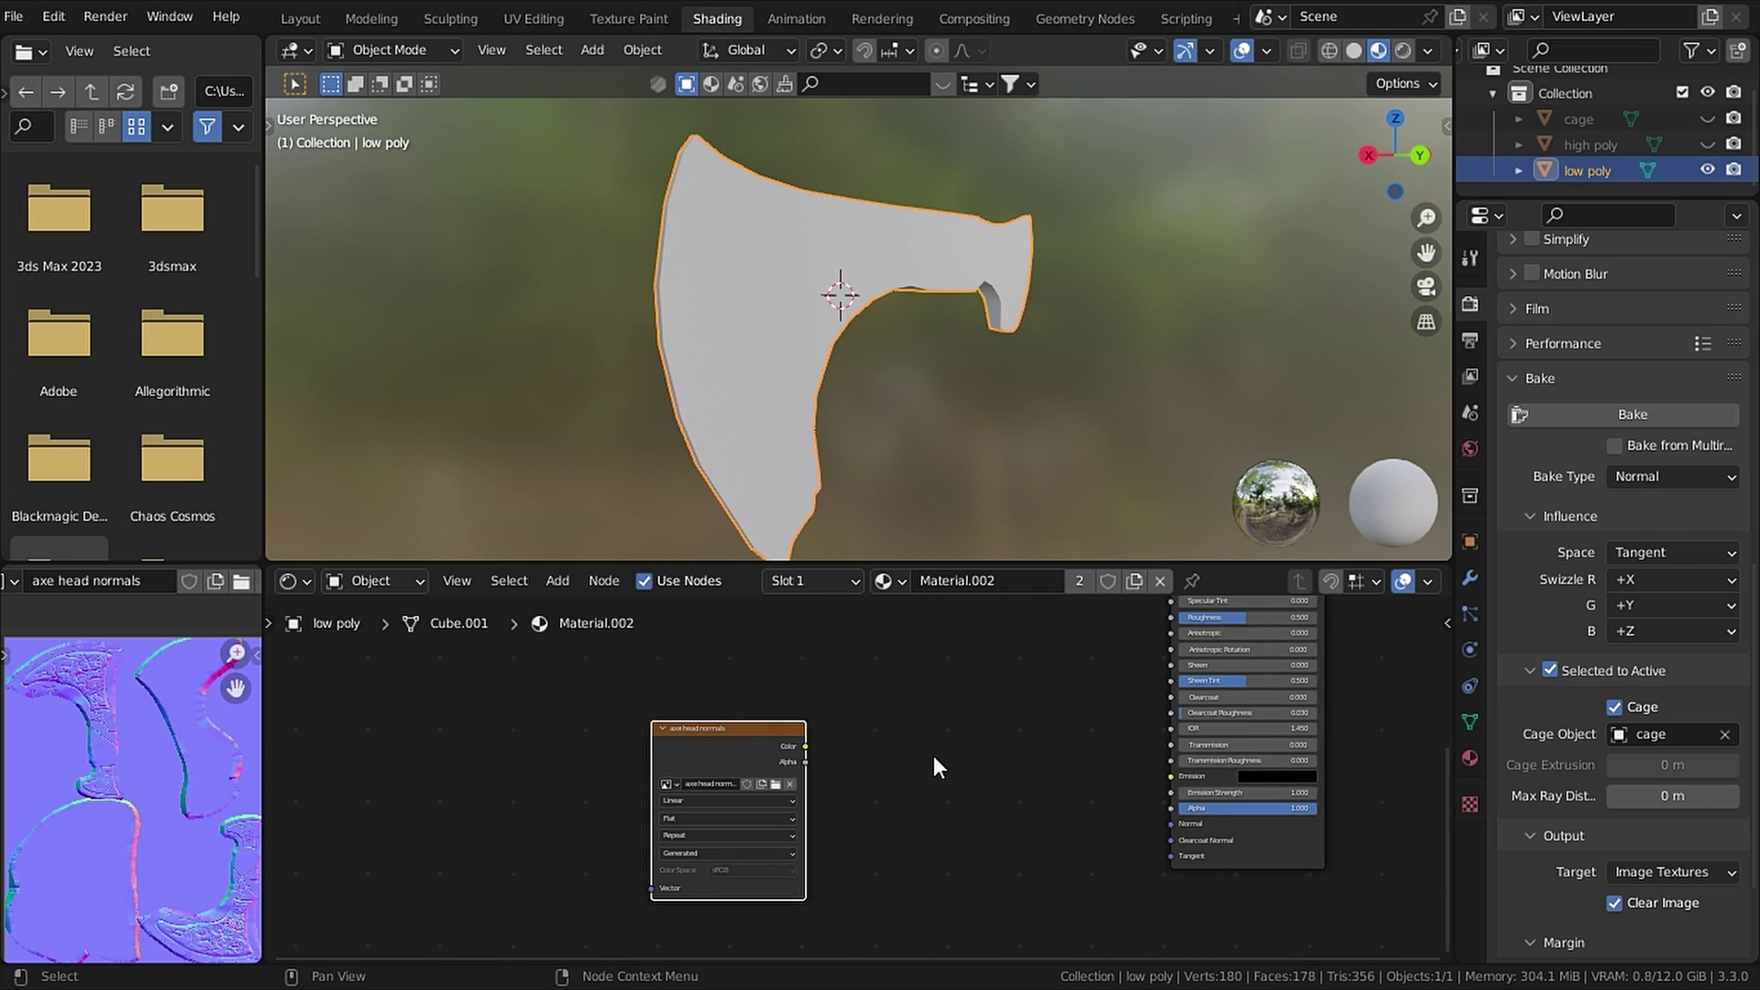
key(F3)
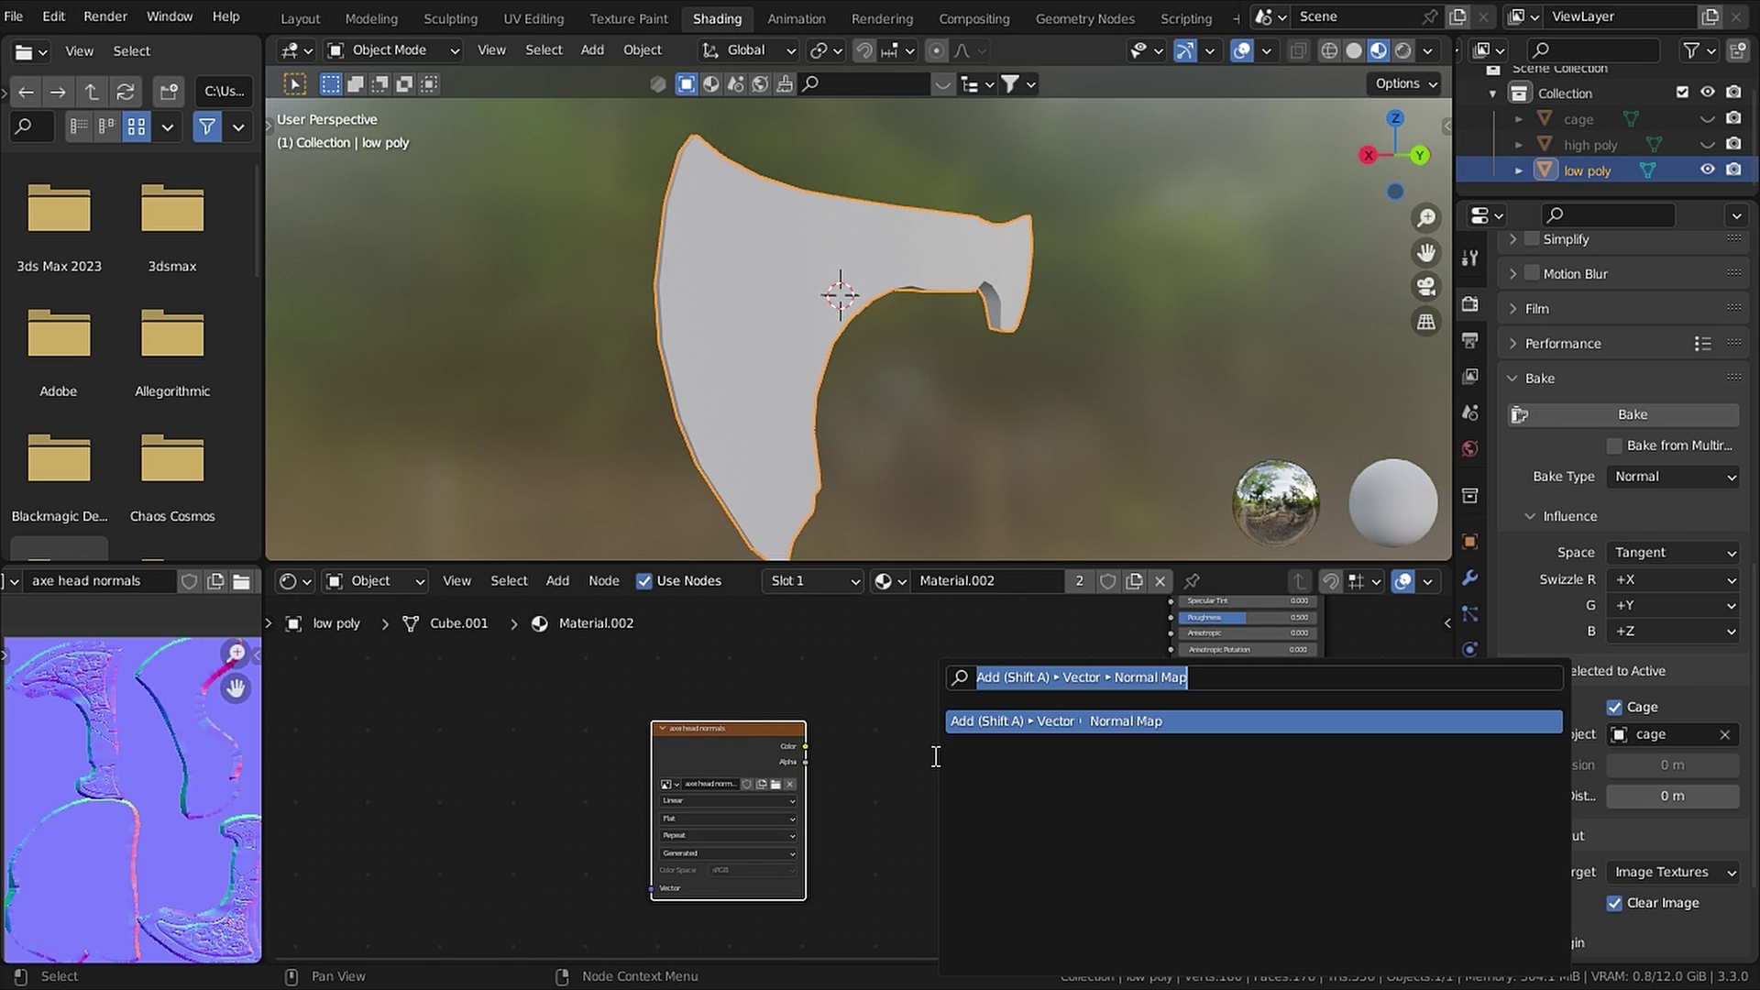
click(1033, 722)
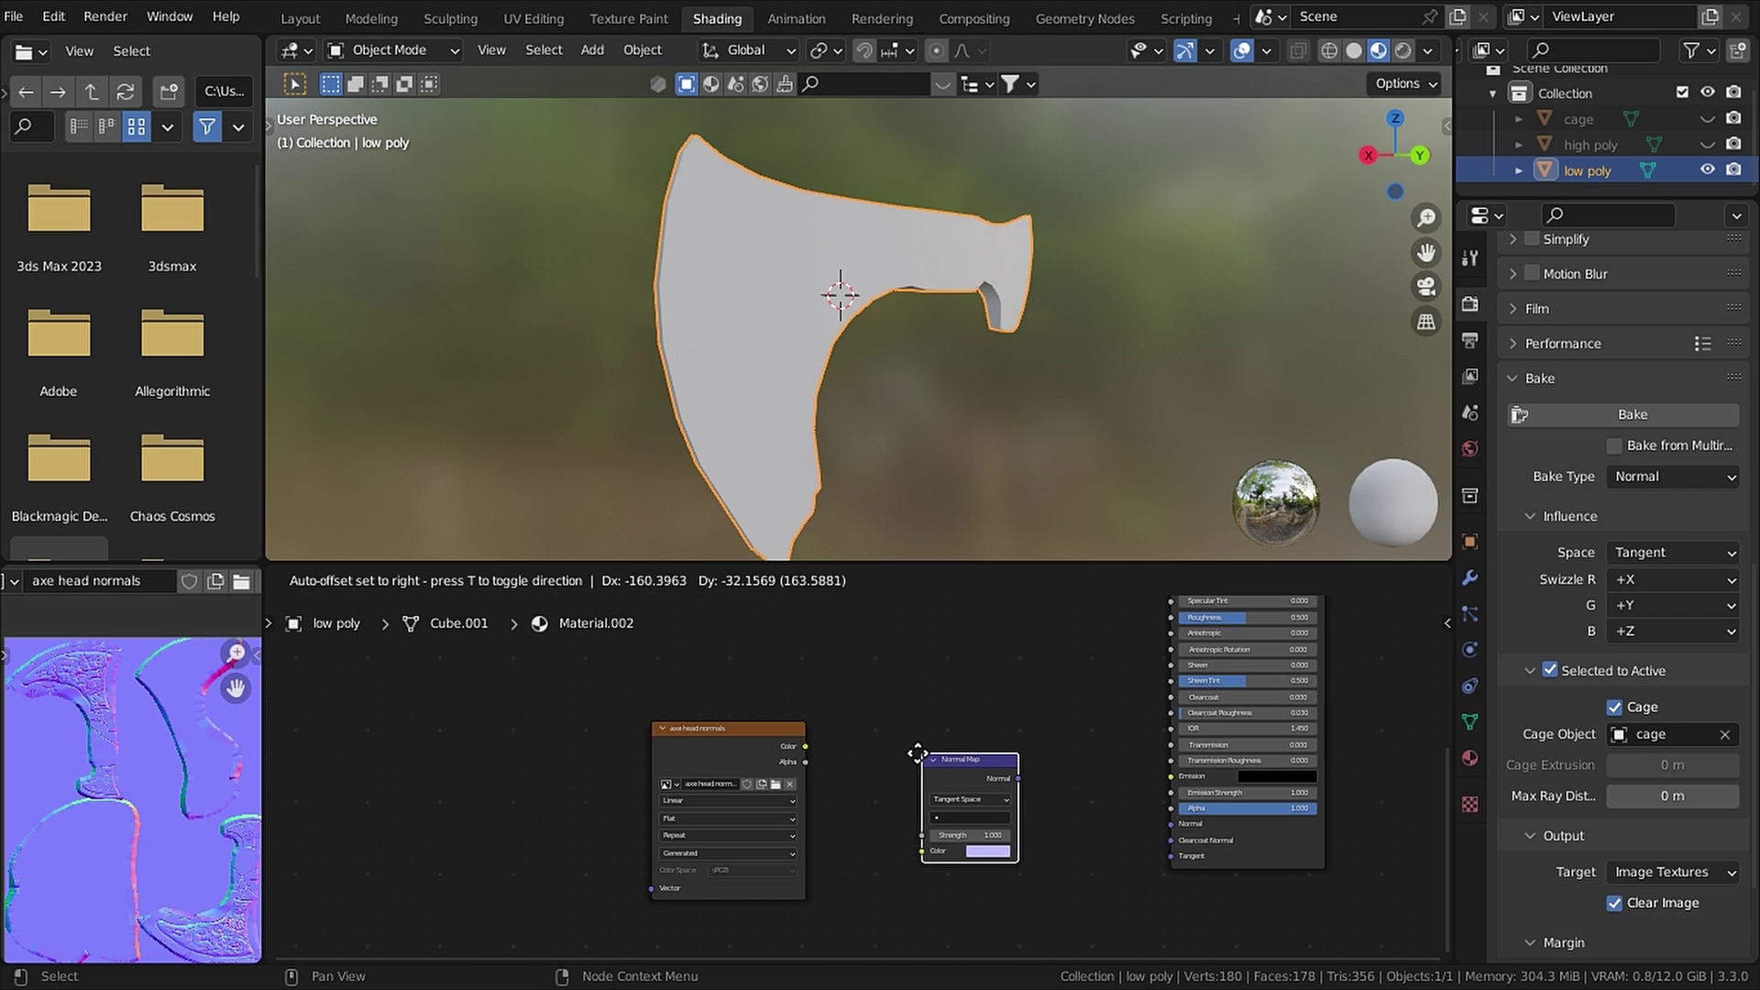
click(915, 755)
Step: Link the image Color to the Normal Map, and its output to the Principled BSDF Normal
scroll(877, 774, up, 2)
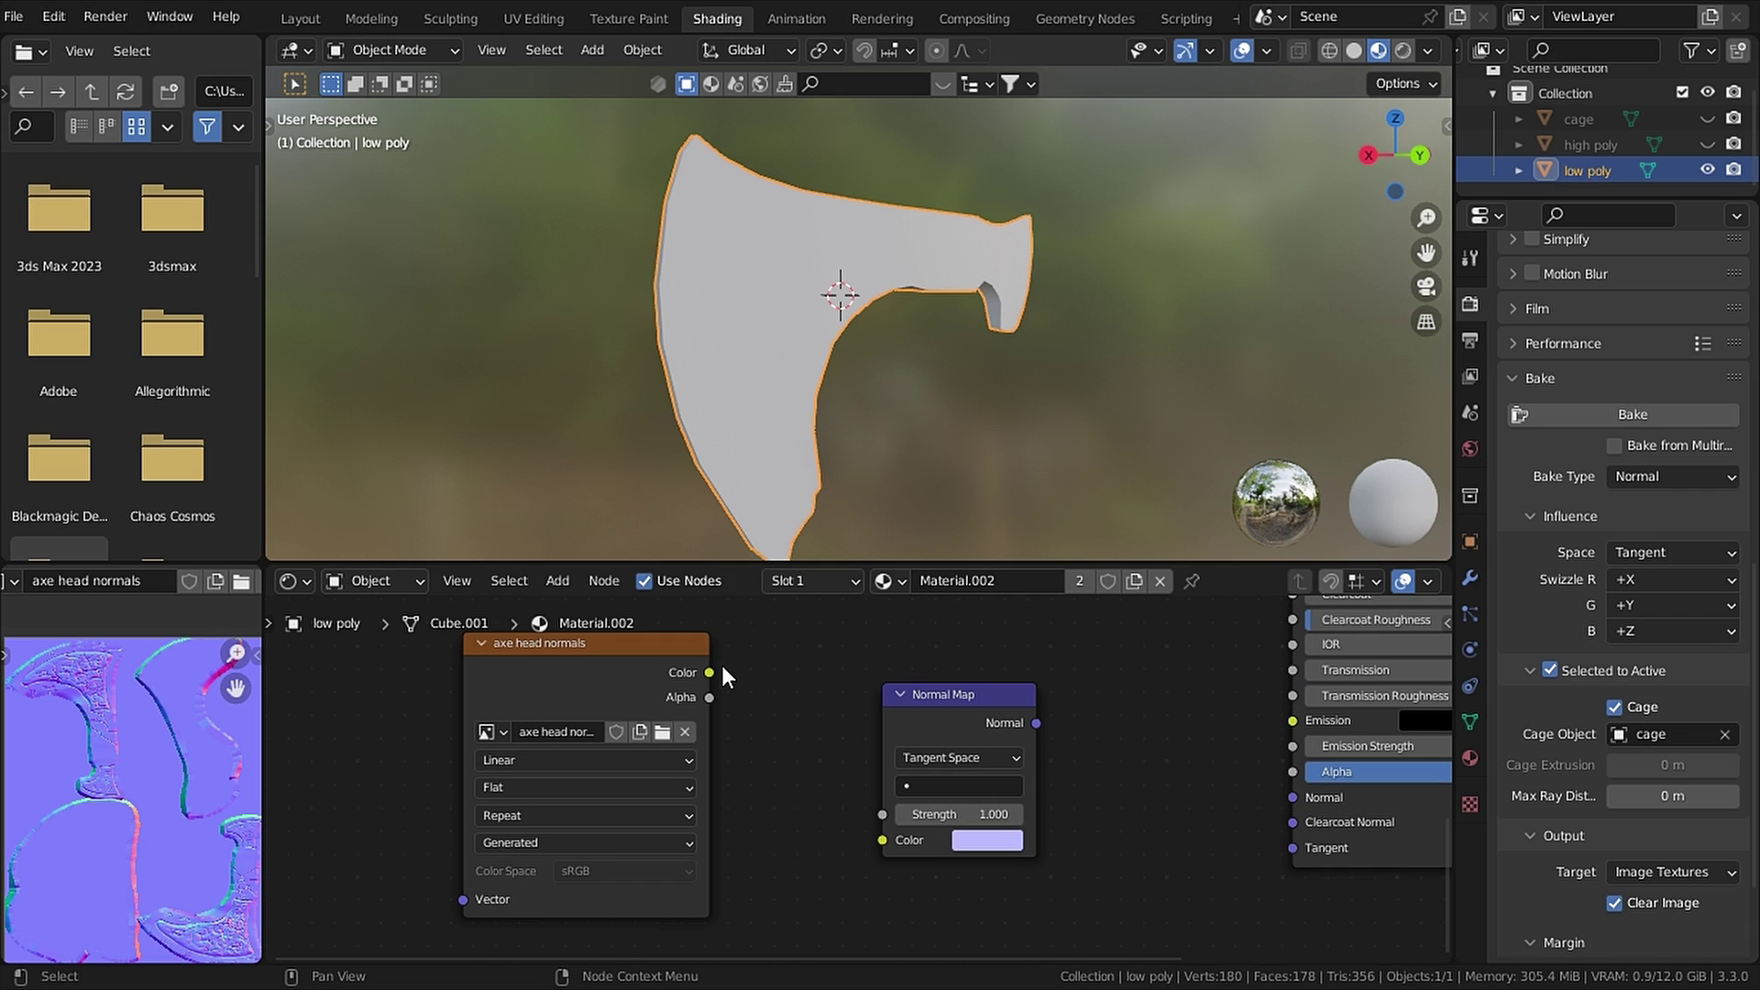
drag(708, 669, 880, 838)
drag(1036, 722, 1280, 794)
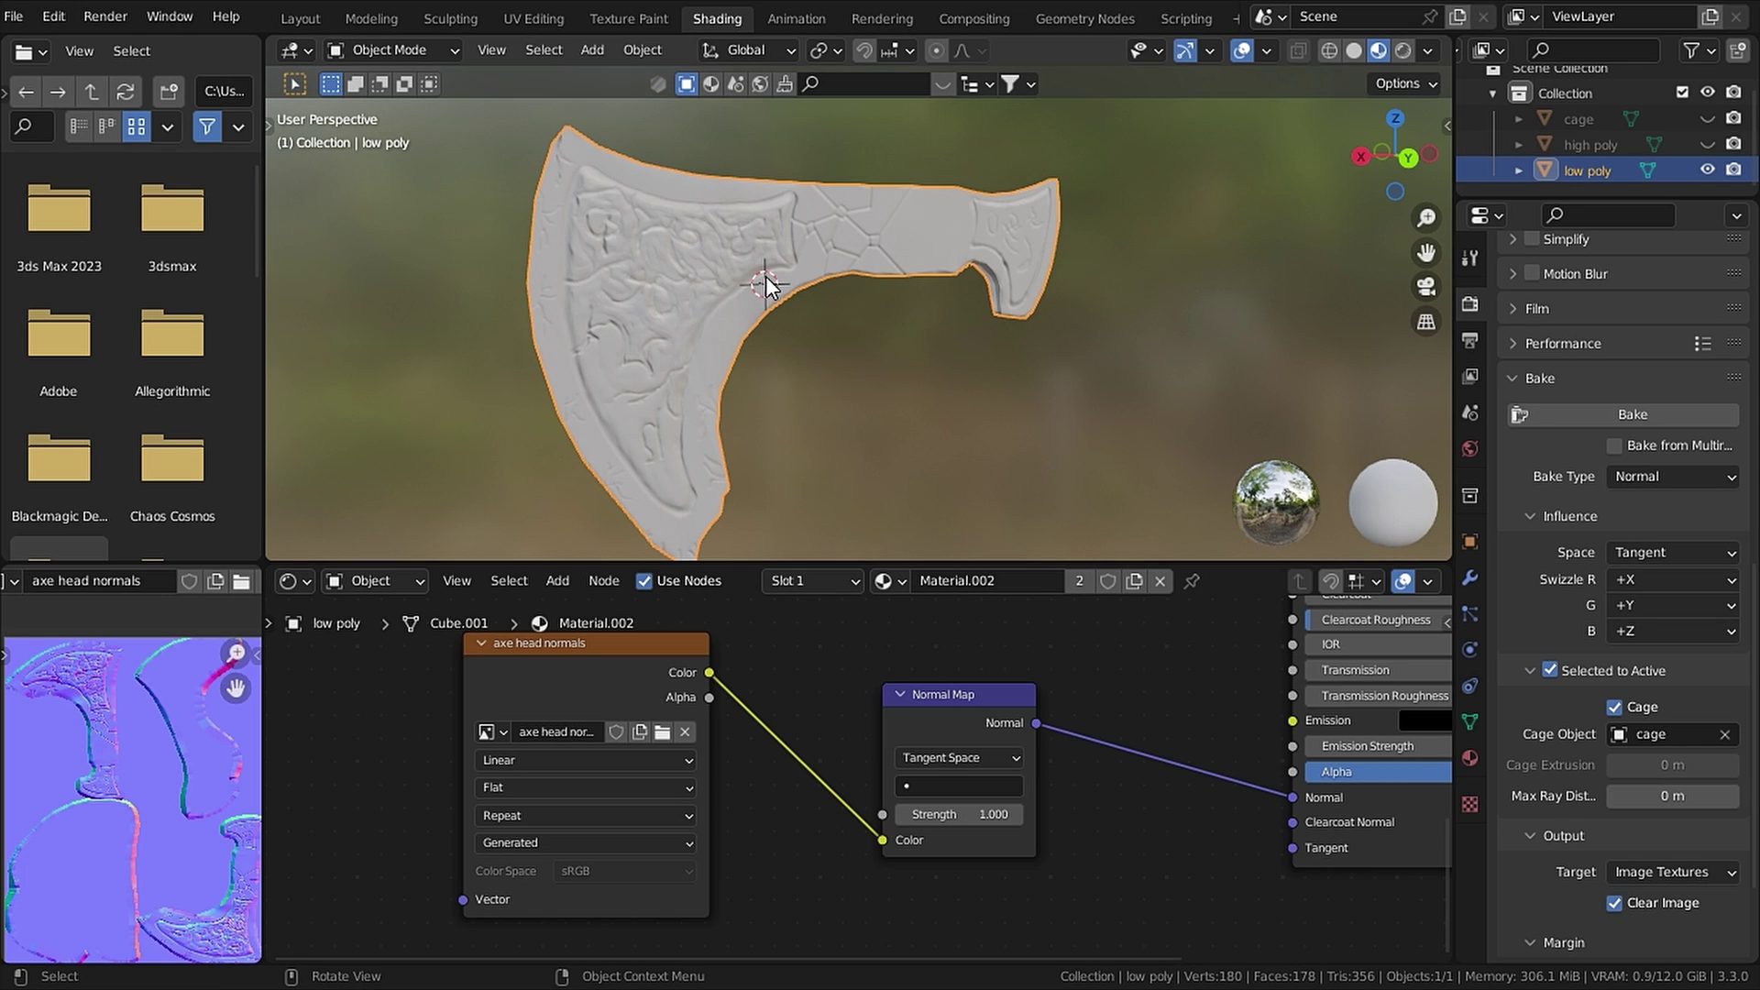
mouse_move(724, 255)
middle_down()
mouse_move(638, 227)
mouse_move(757, 236)
mouse_move(711, 209)
mouse_move(708, 234)
middle_up()
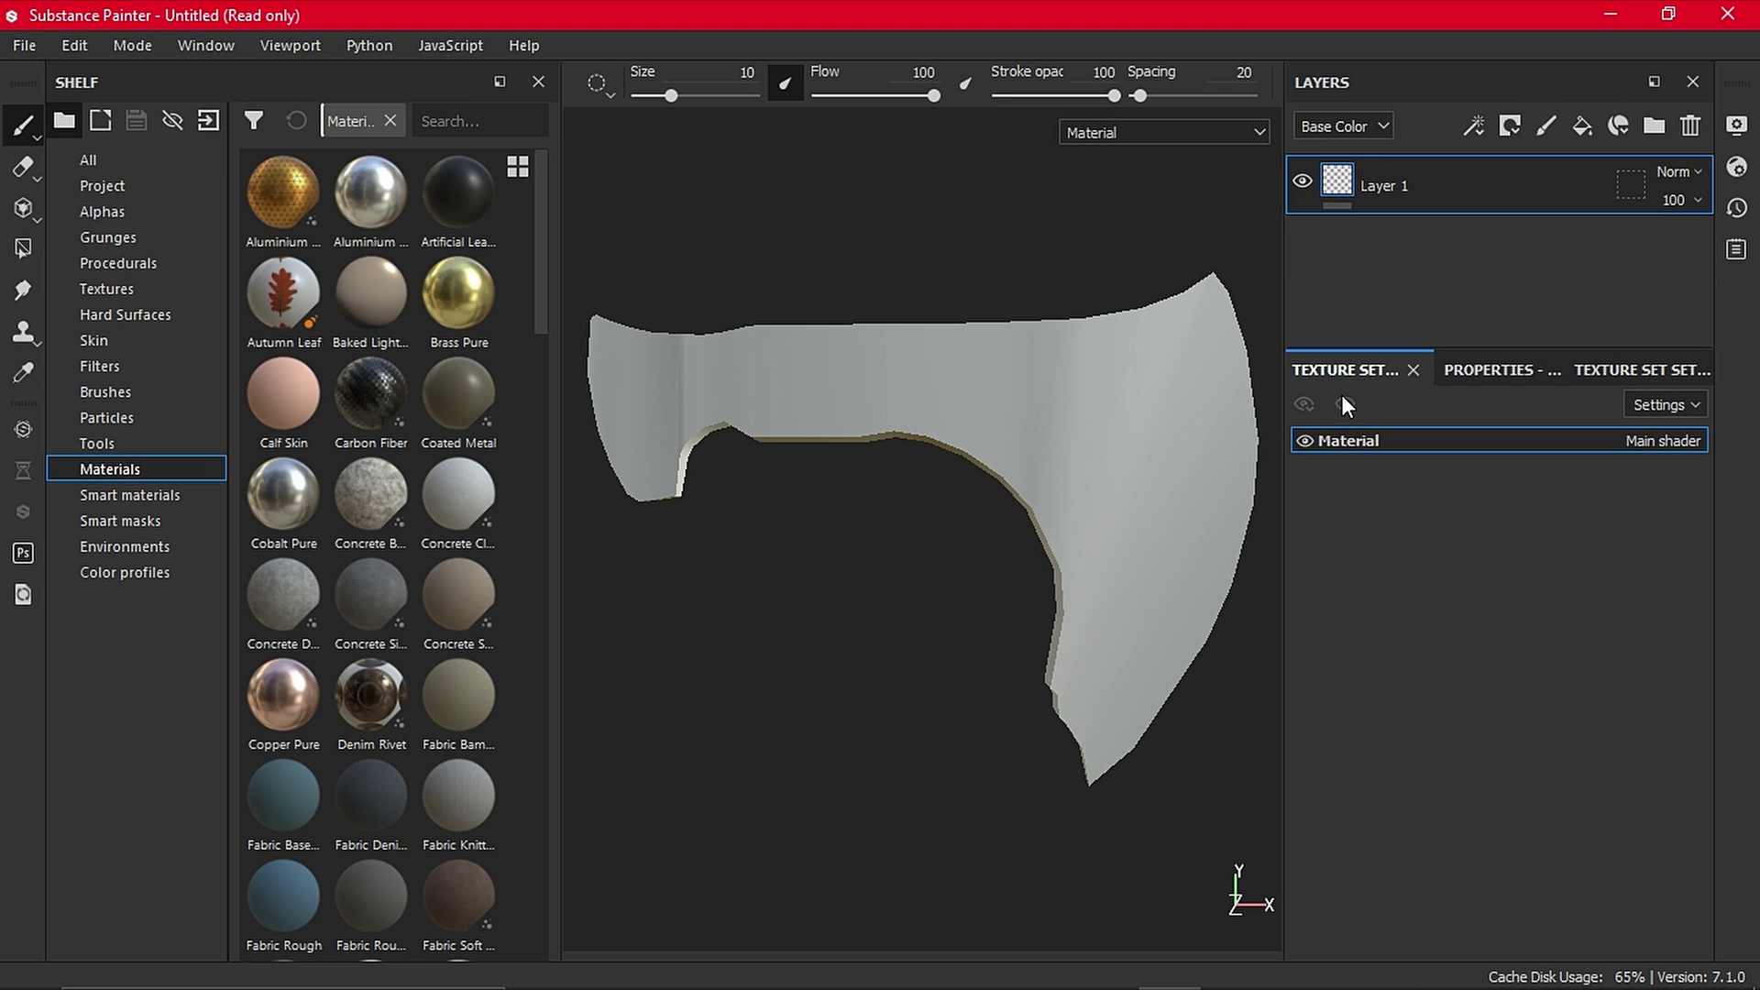
Step: Open Texture Set Settings and bring up the Bake Mesh Maps dialog
click(1616, 368)
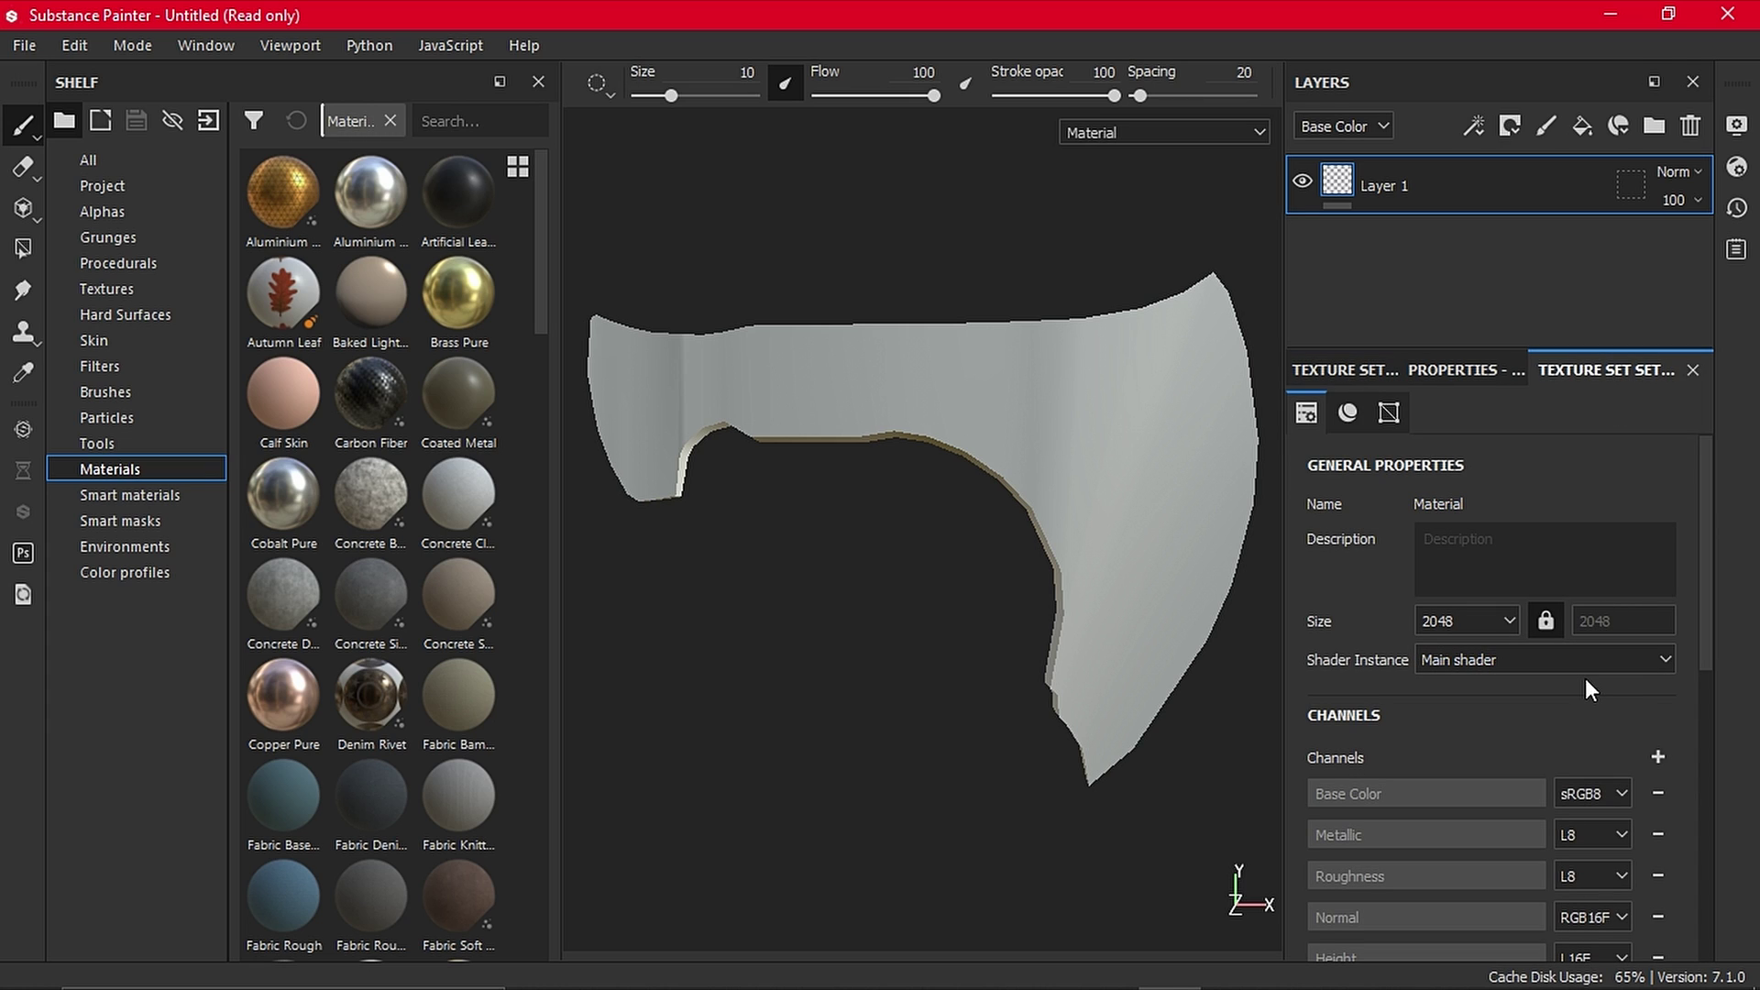
scroll(1595, 692, down, 5)
click(1606, 704)
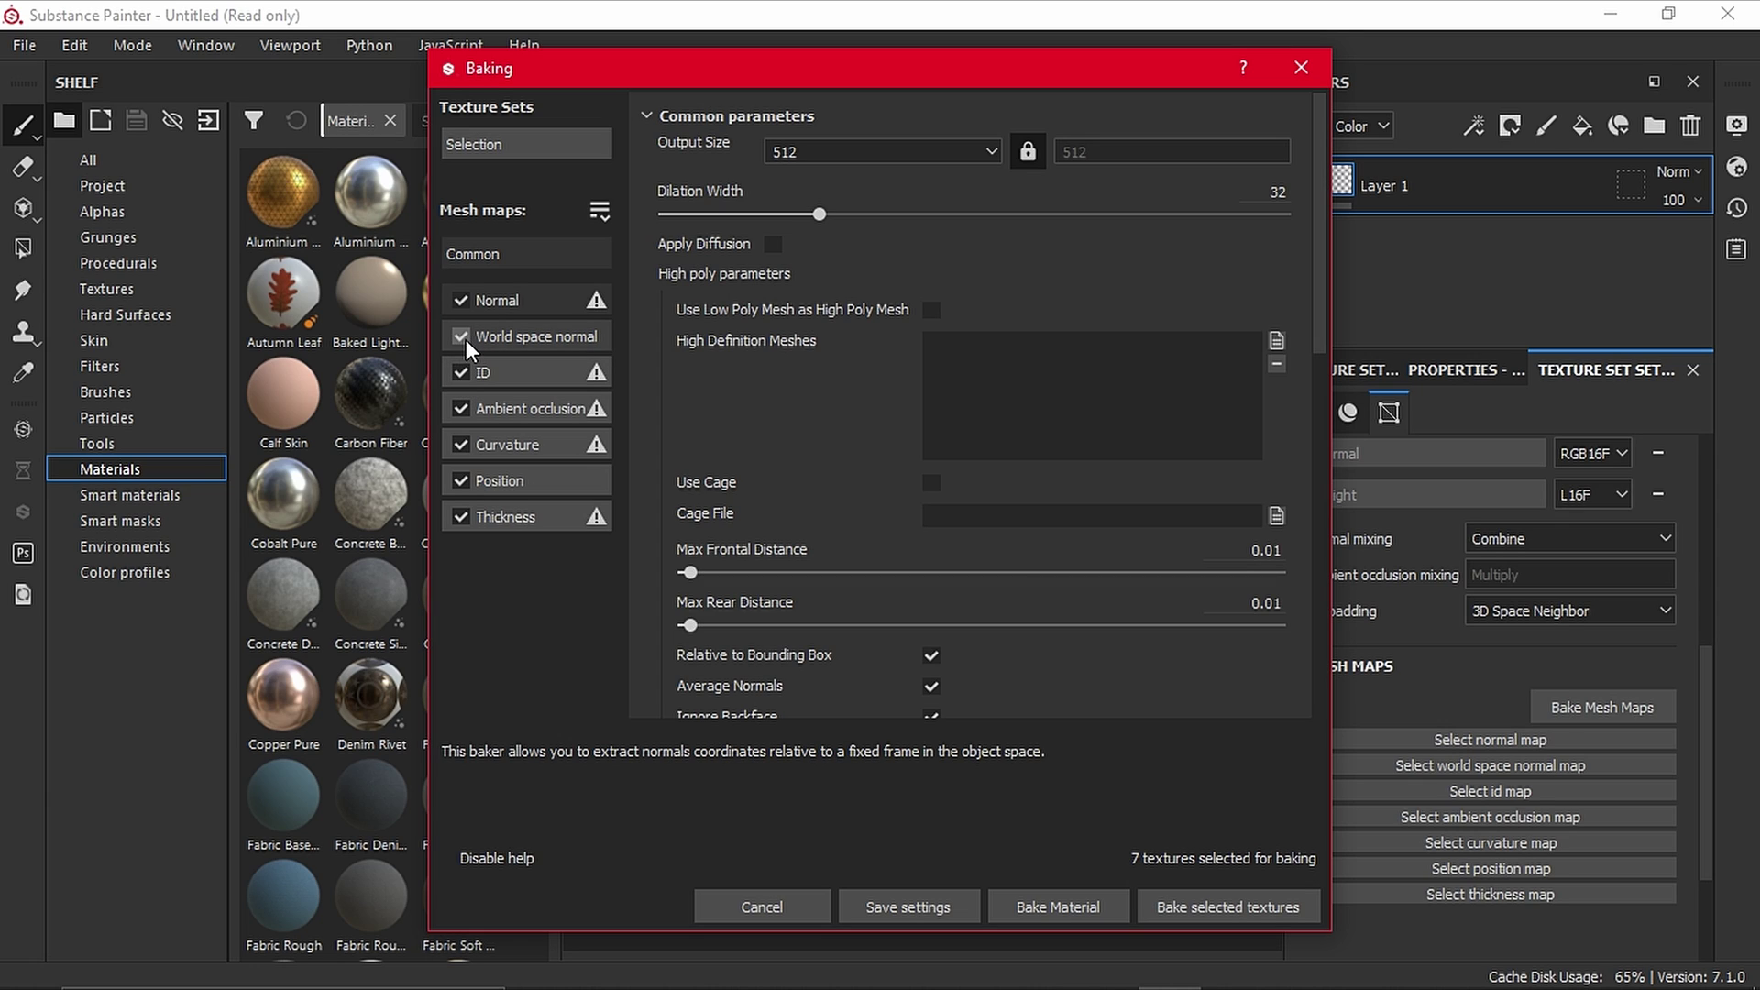
Step: Untick world space normal, AO, curvature, position and thickness, enable Use Cage, and bake
click(463, 338)
click(461, 408)
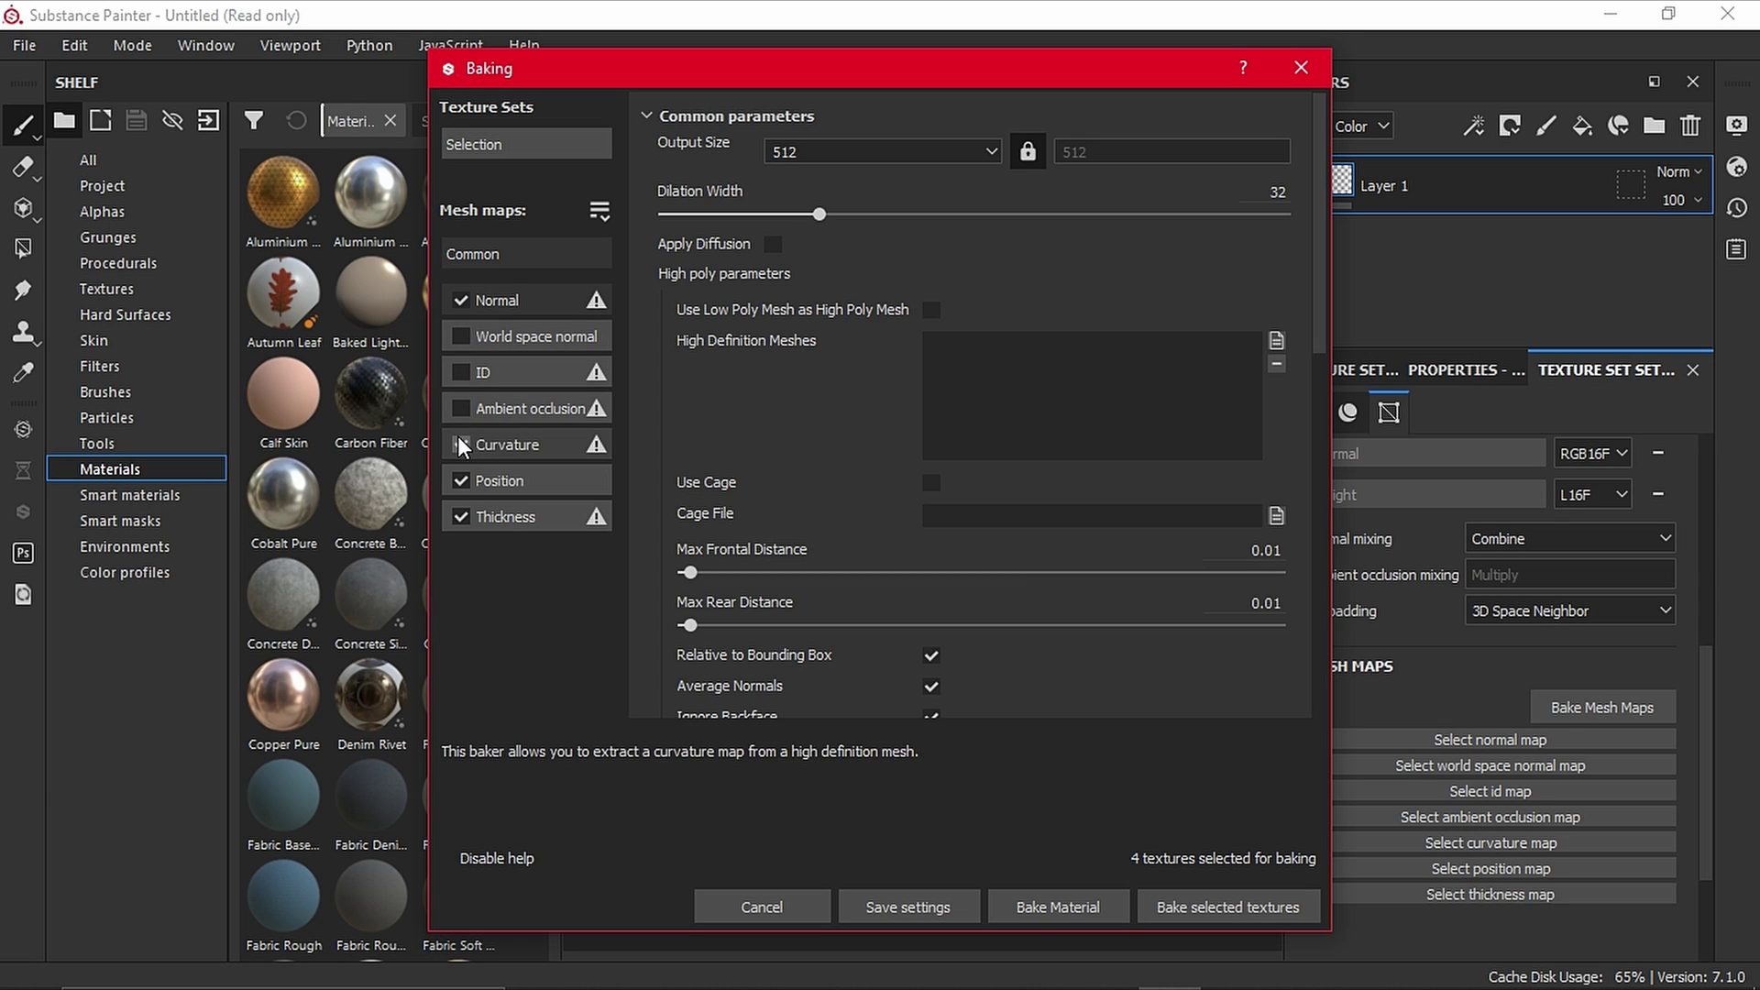
click(461, 445)
click(461, 480)
click(461, 517)
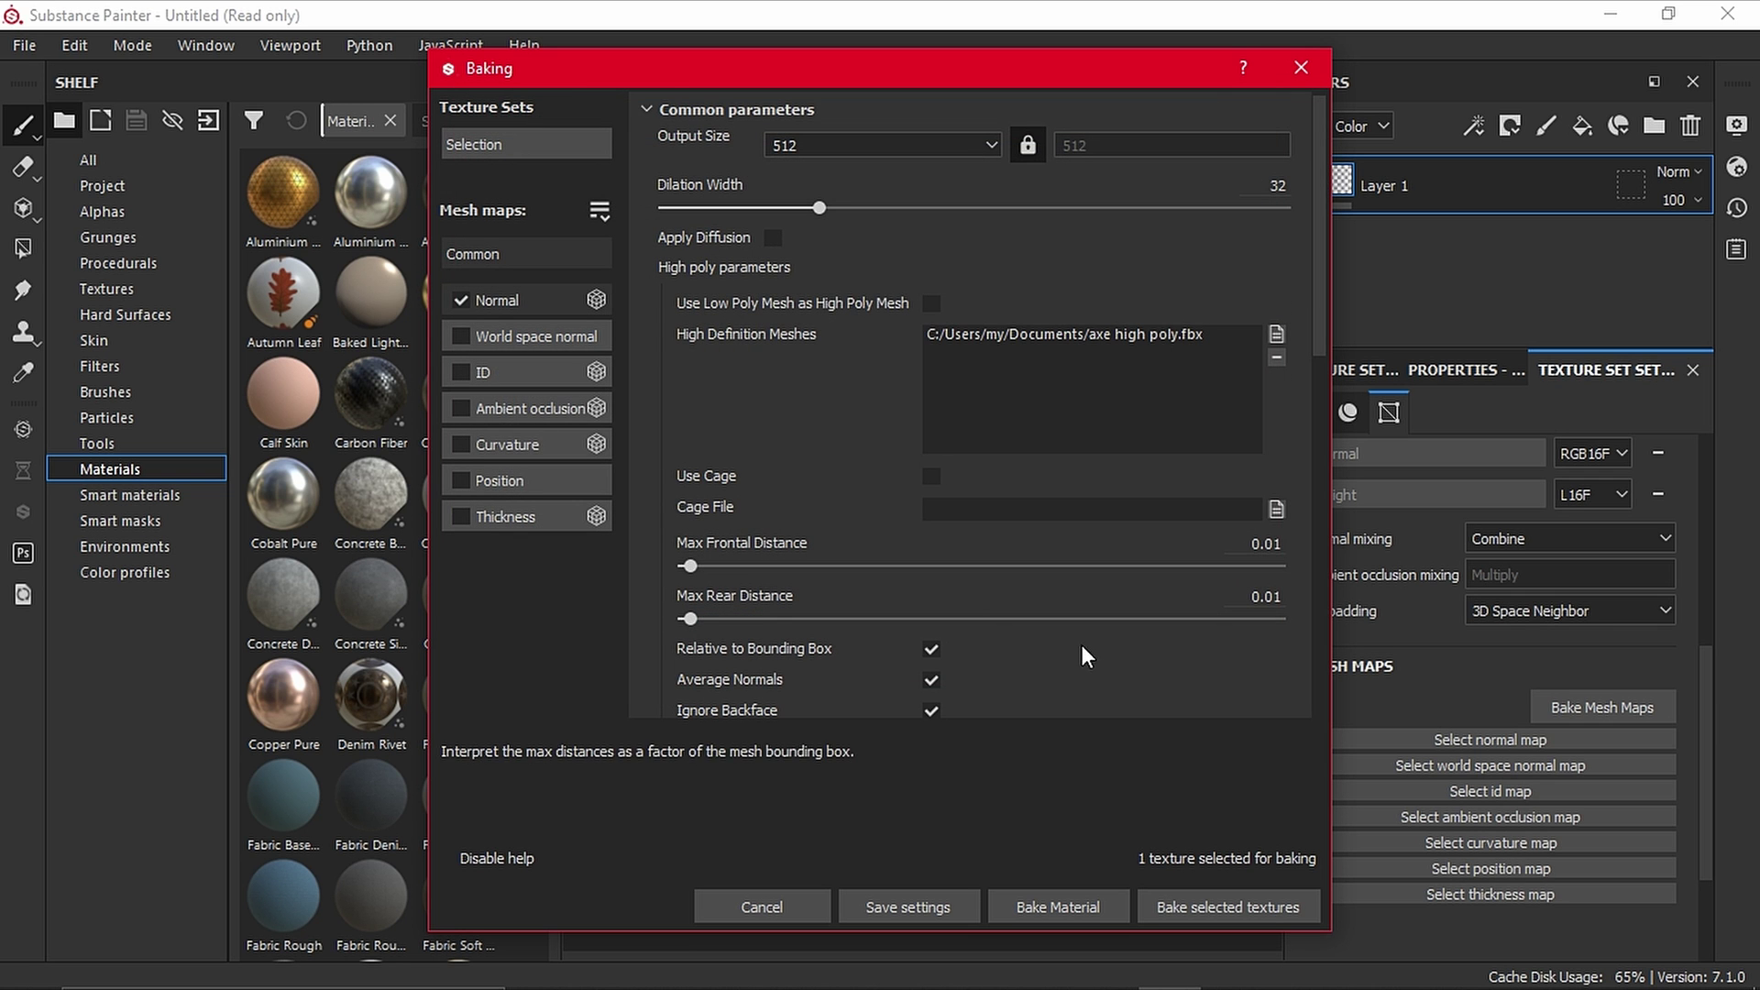
click(935, 481)
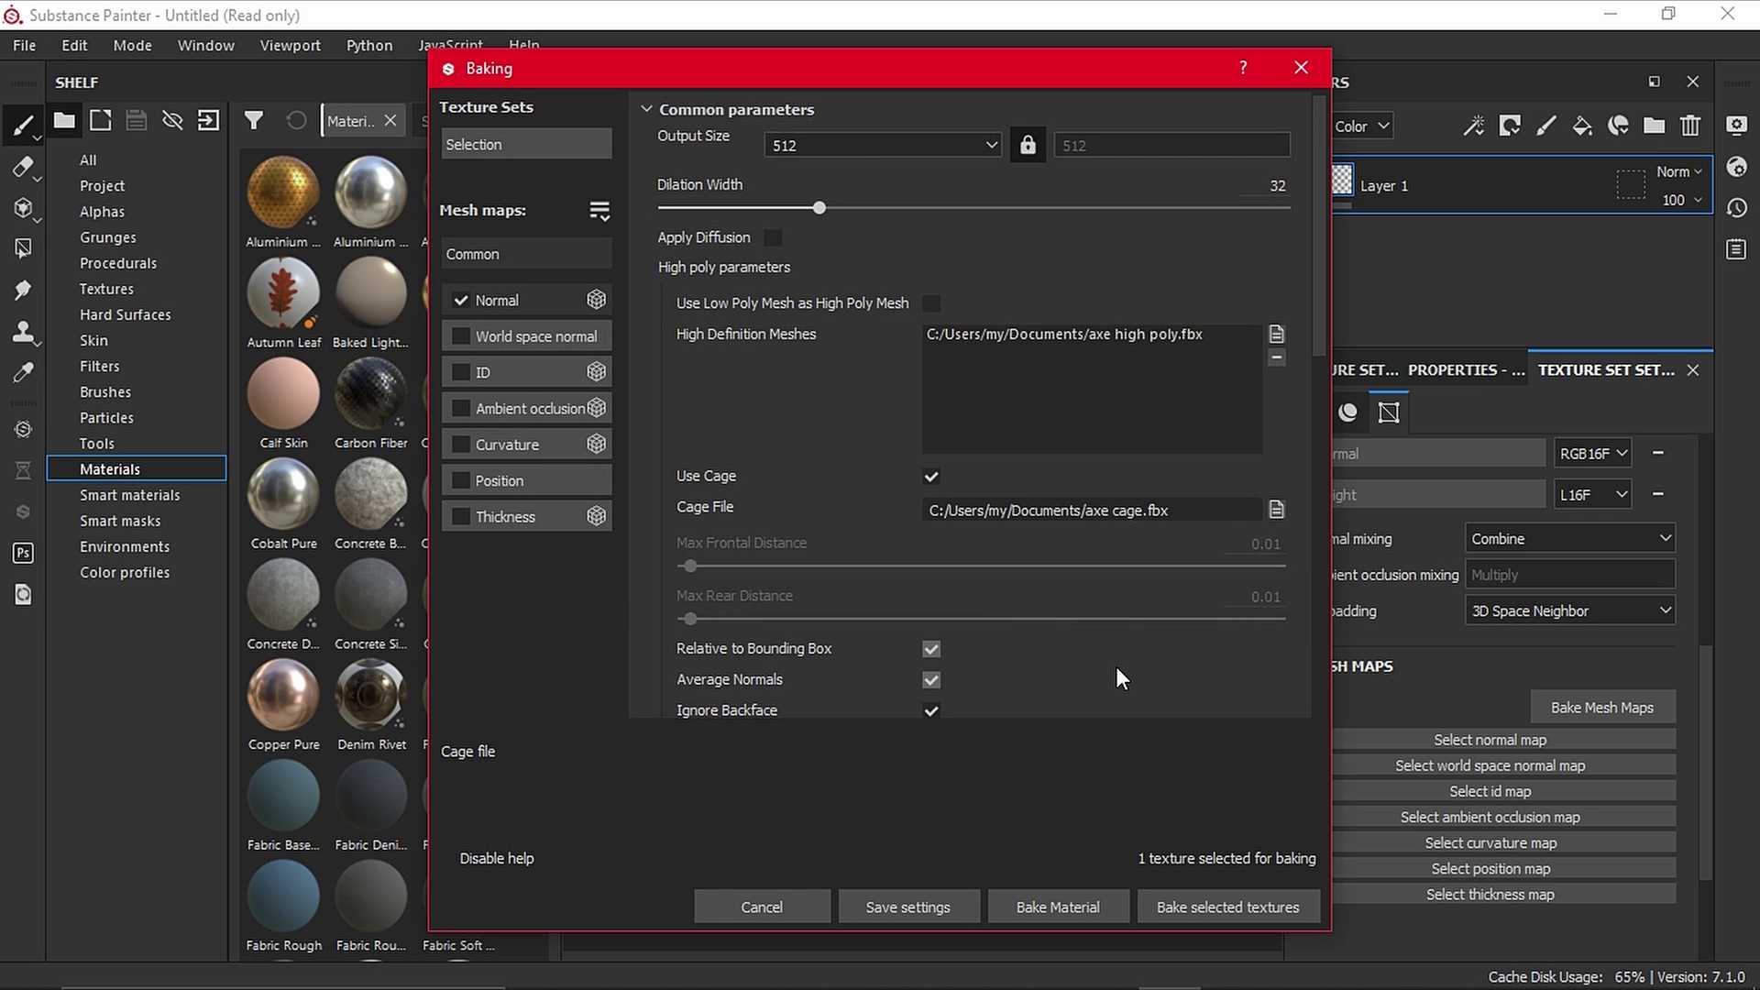
click(1185, 916)
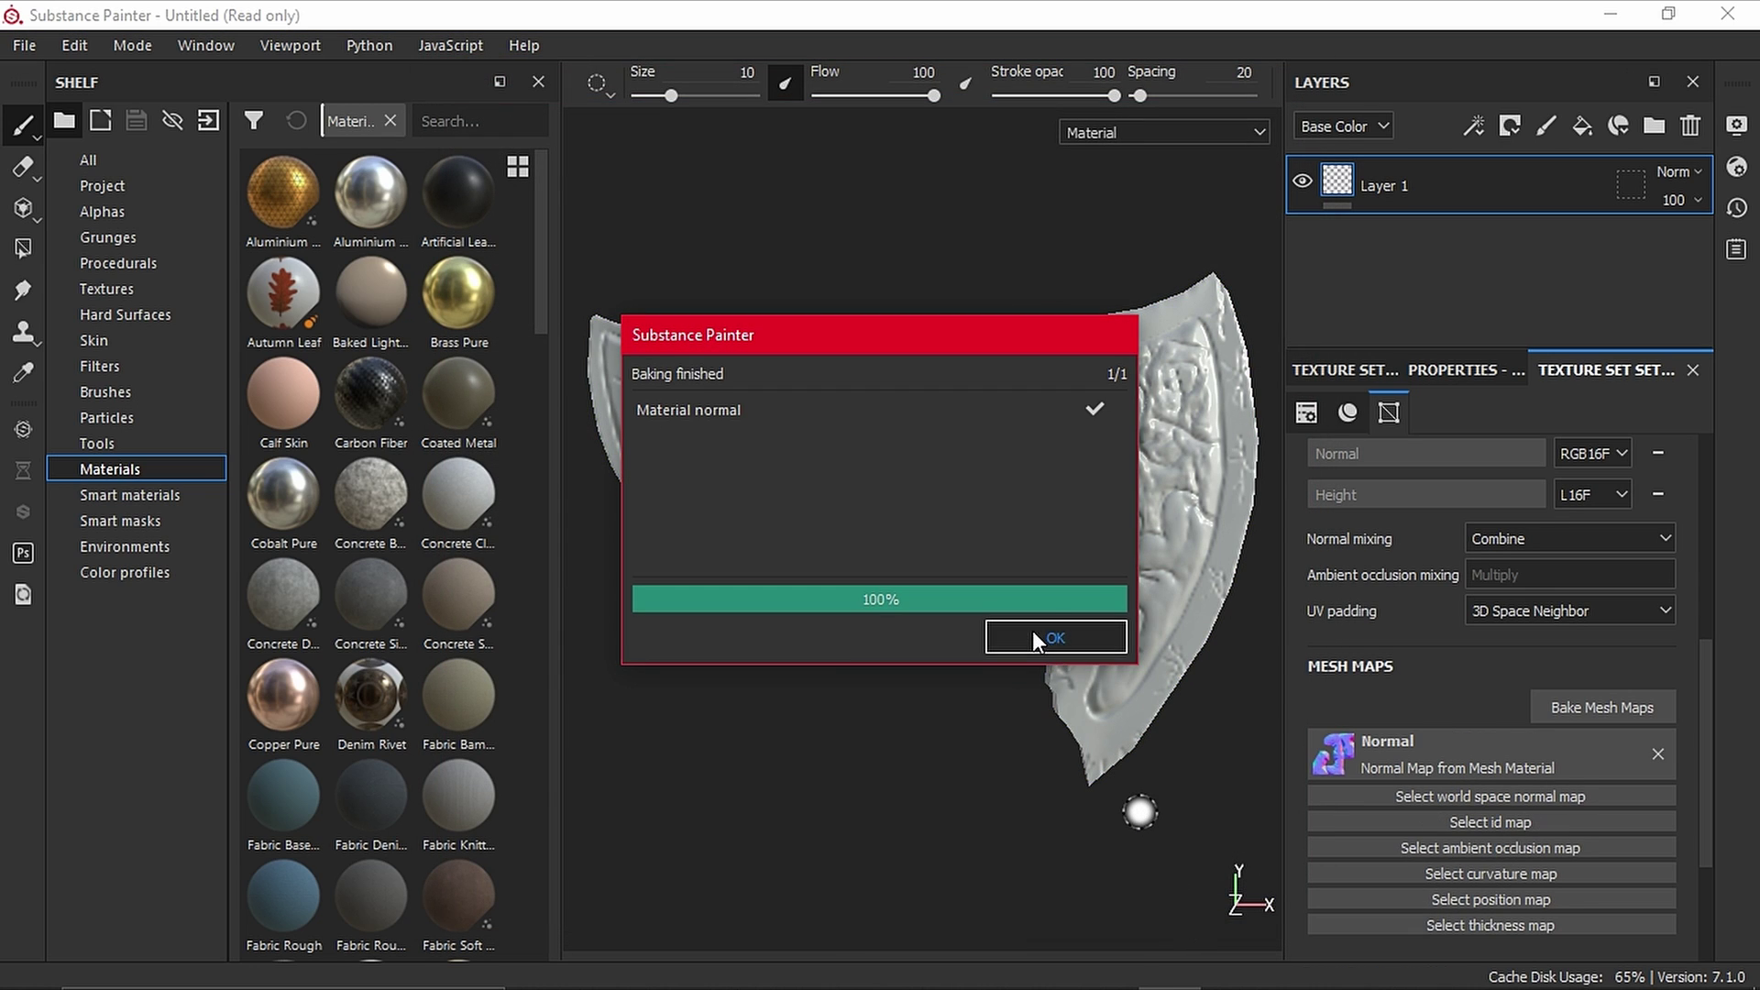
Step: Dismiss the Baking finished notice and orbit and pan to inspect the axe's baked engraving and cracks
click(1055, 638)
mouse_move(1125, 470)
alt+mouse_down()
mouse_move(523, 498)
mouse_move(1006, 538)
mouse_move(1179, 484)
mouse_move(1095, 480)
alt+mouse_up()
alt+middle_drag(1094, 480, 1014, 464)
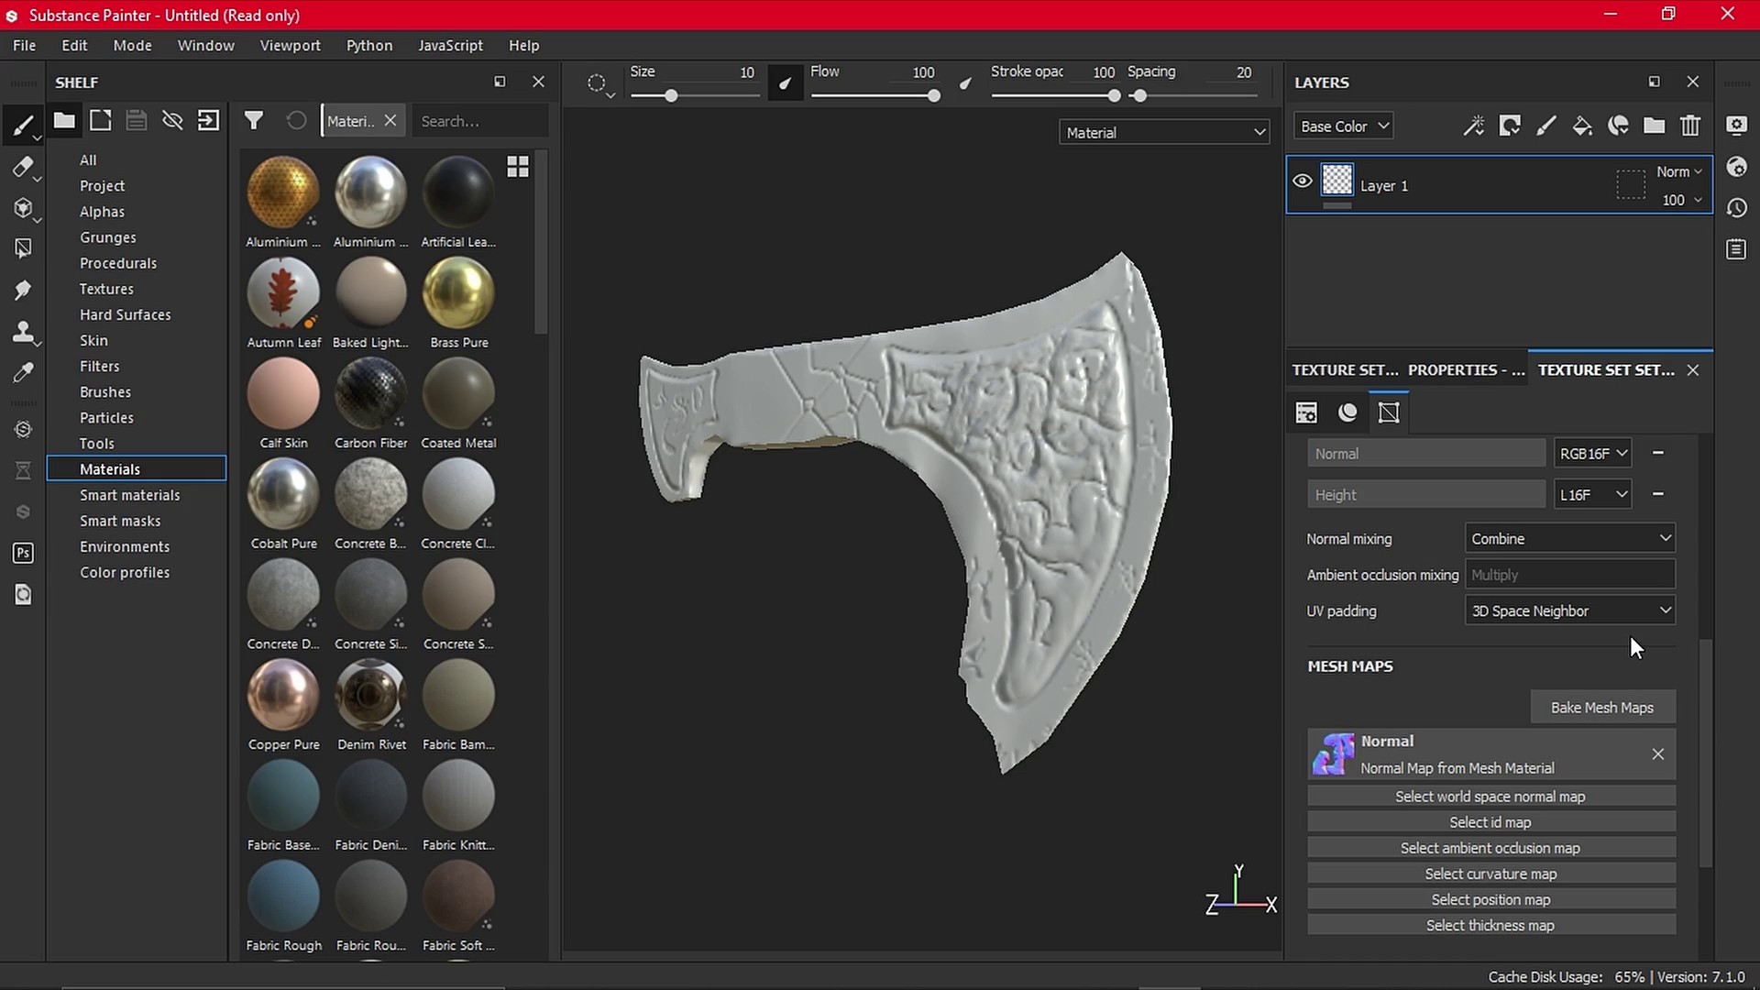